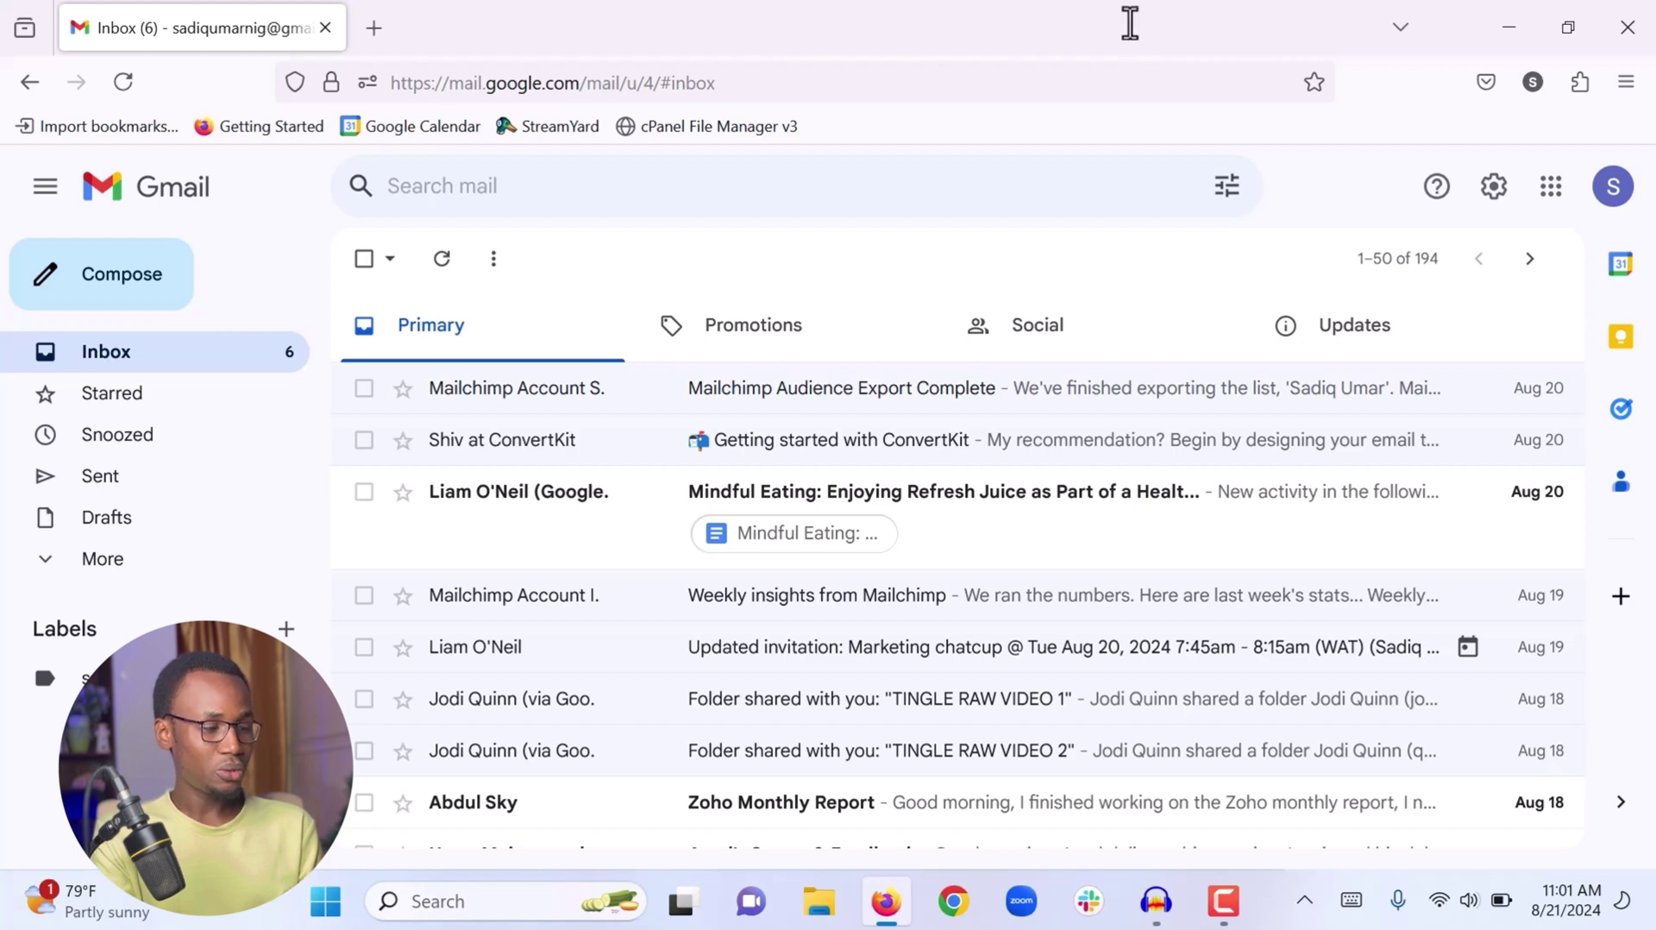
# Start a new email and add the main recipient's e-mail address in the To field
pyautogui.click(130, 289)
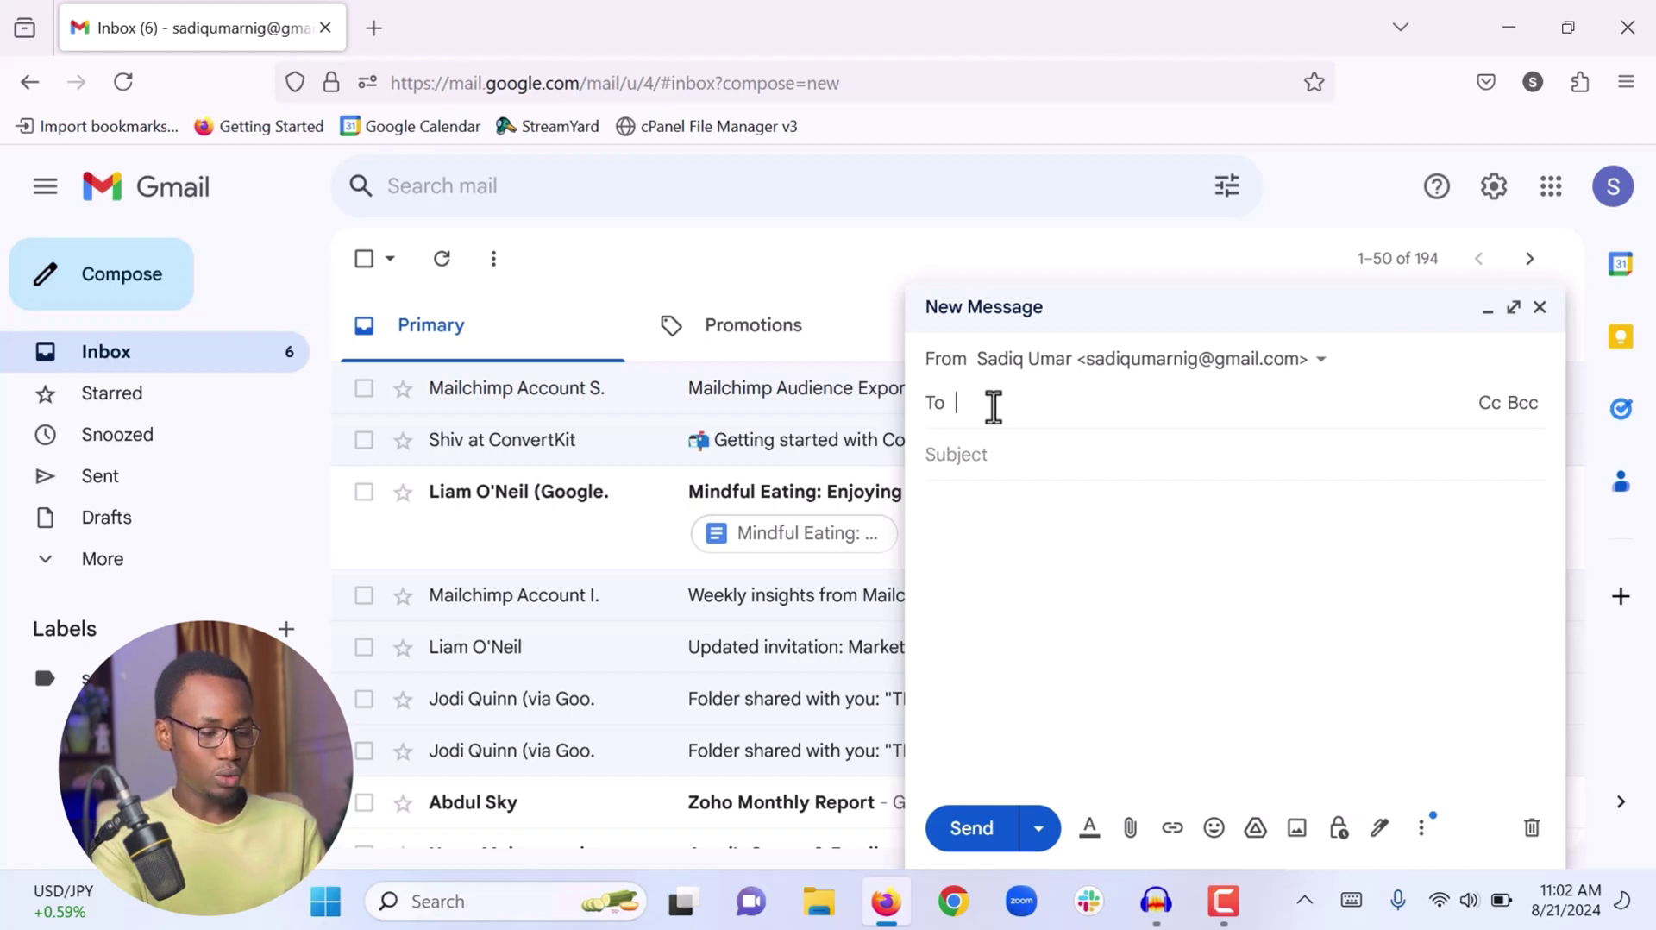
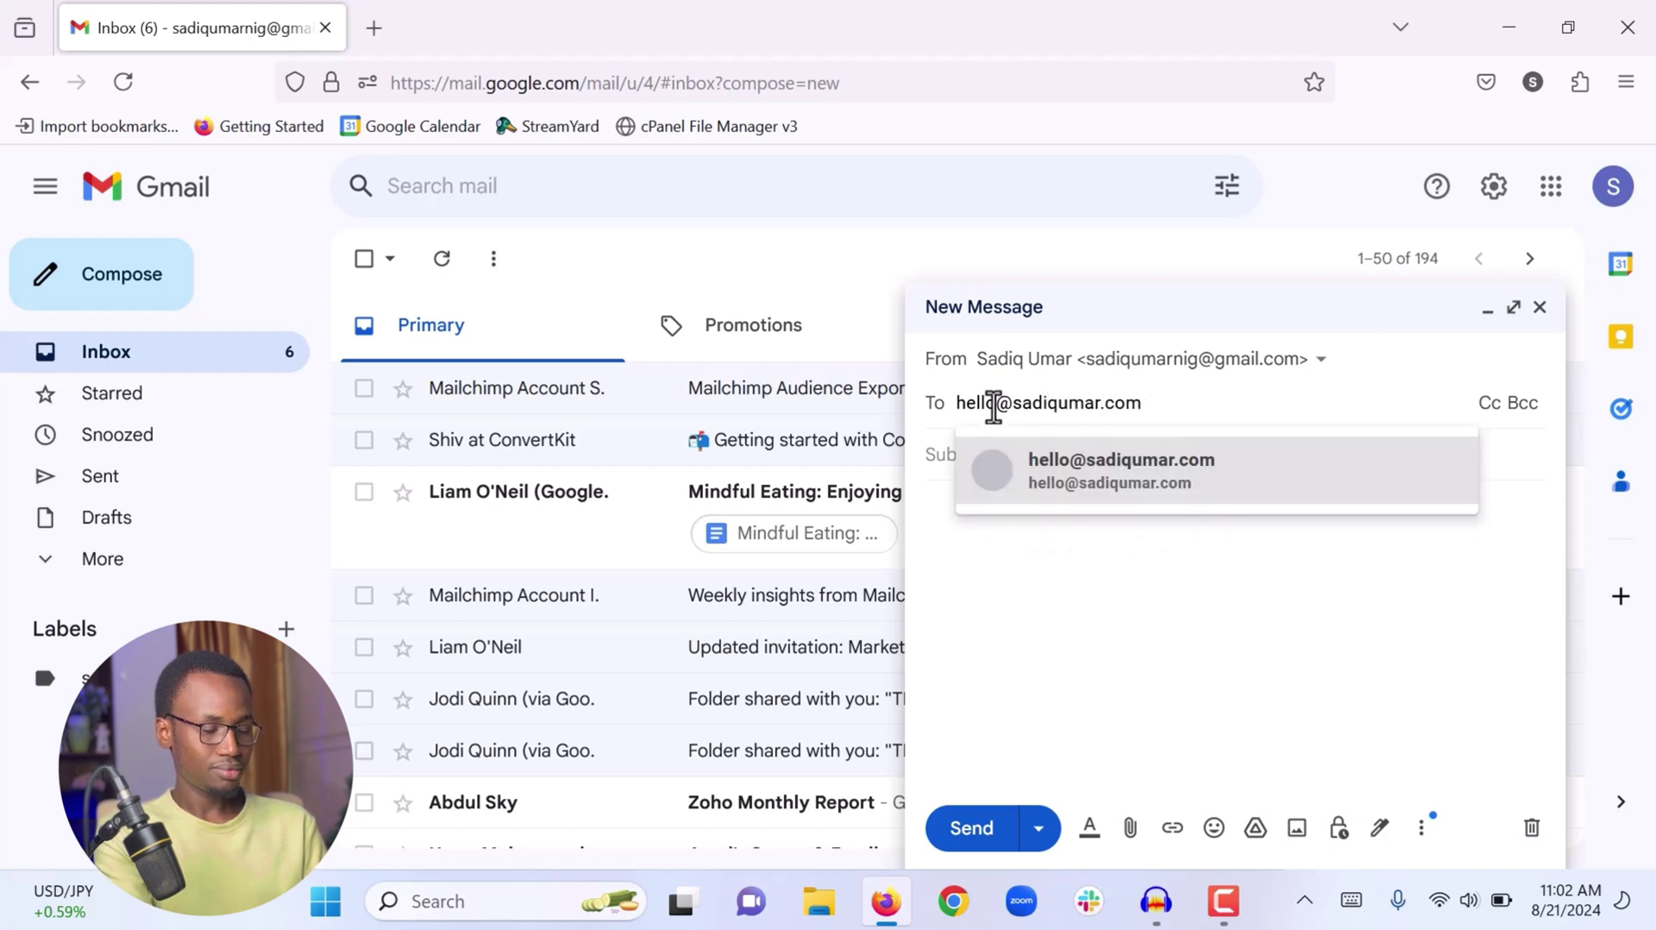
pyautogui.click(1101, 480)
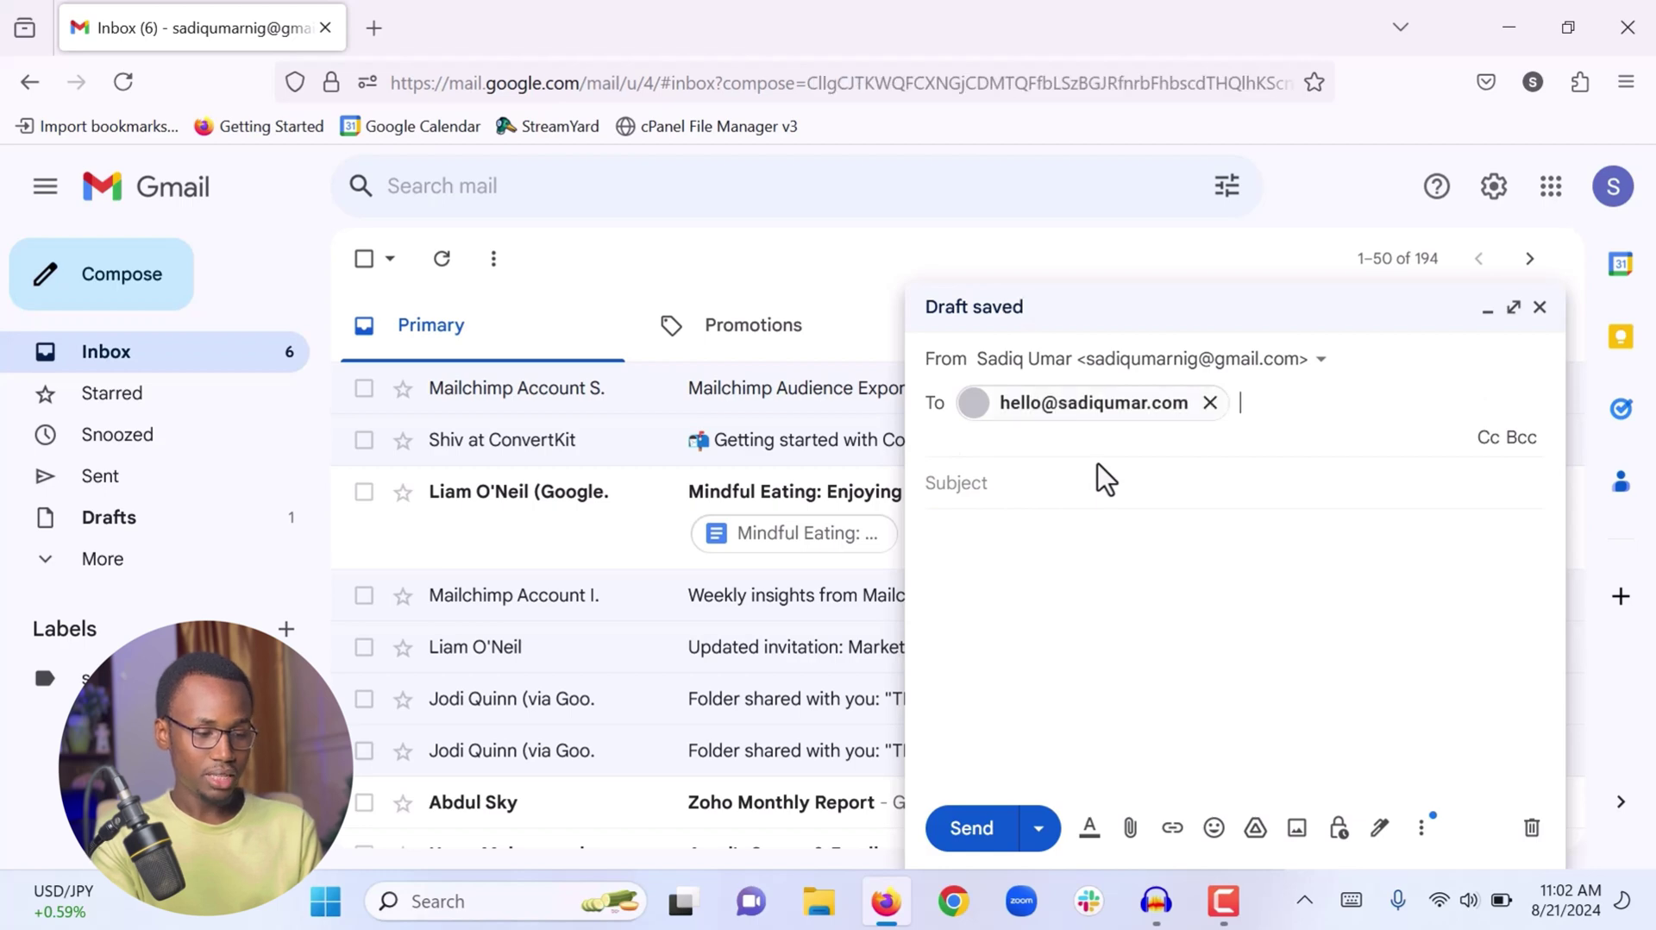
pyautogui.moveTo(1063, 411)
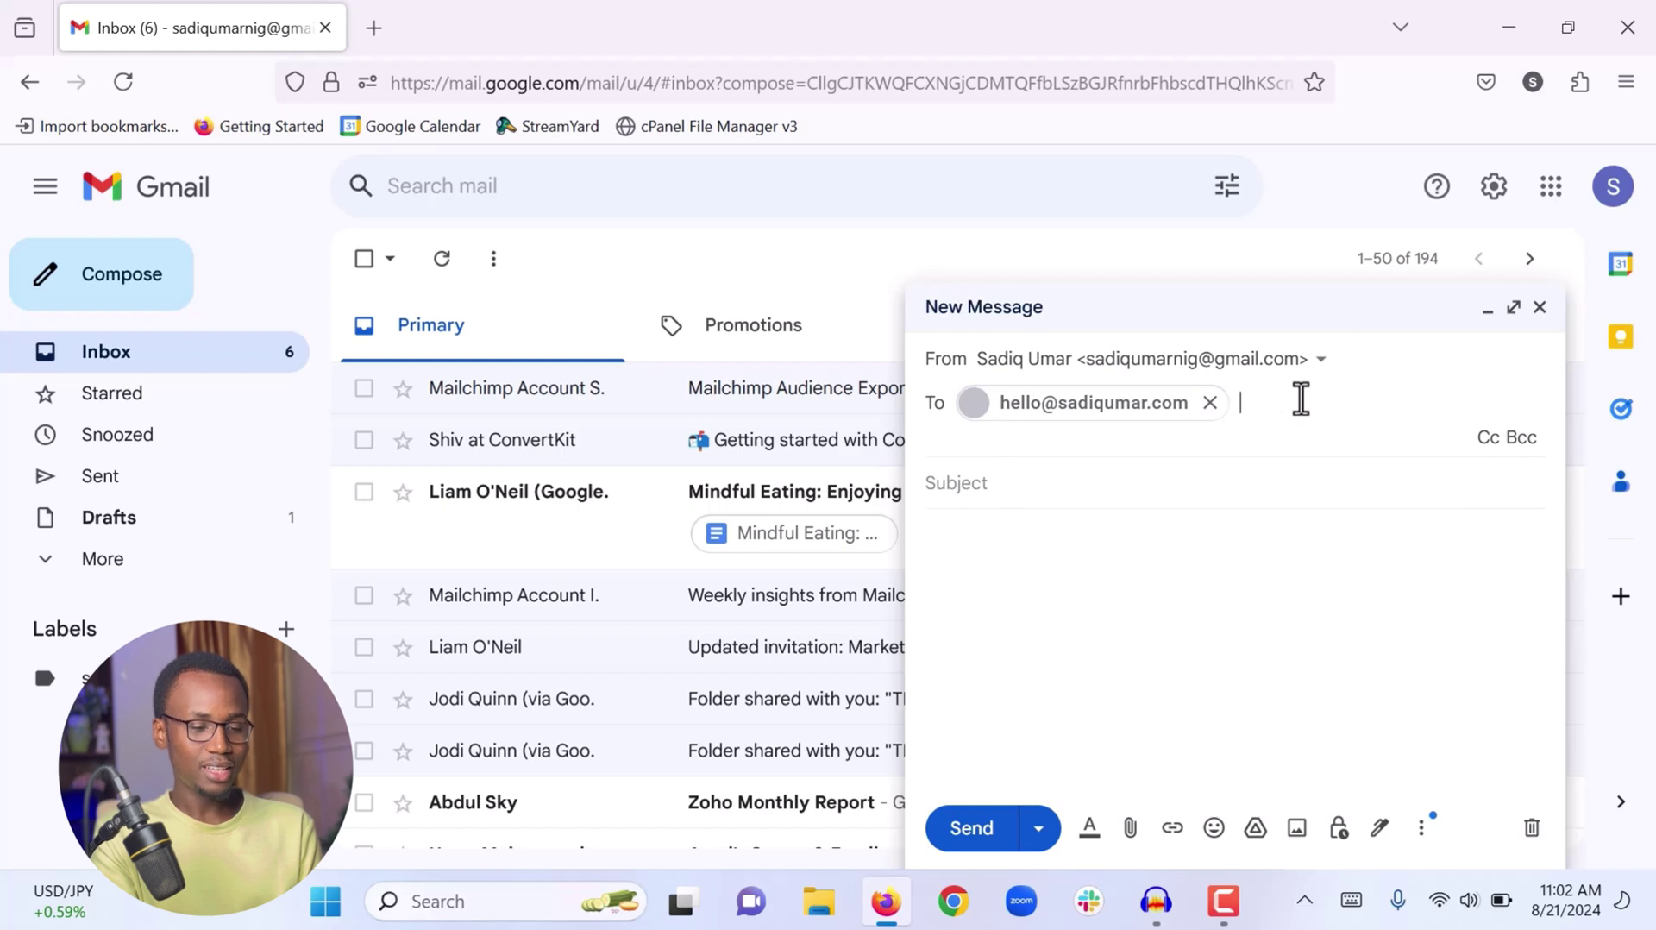
# Add the second recipient's e-mail address as a Cc recipient
pyautogui.click(1487, 440)
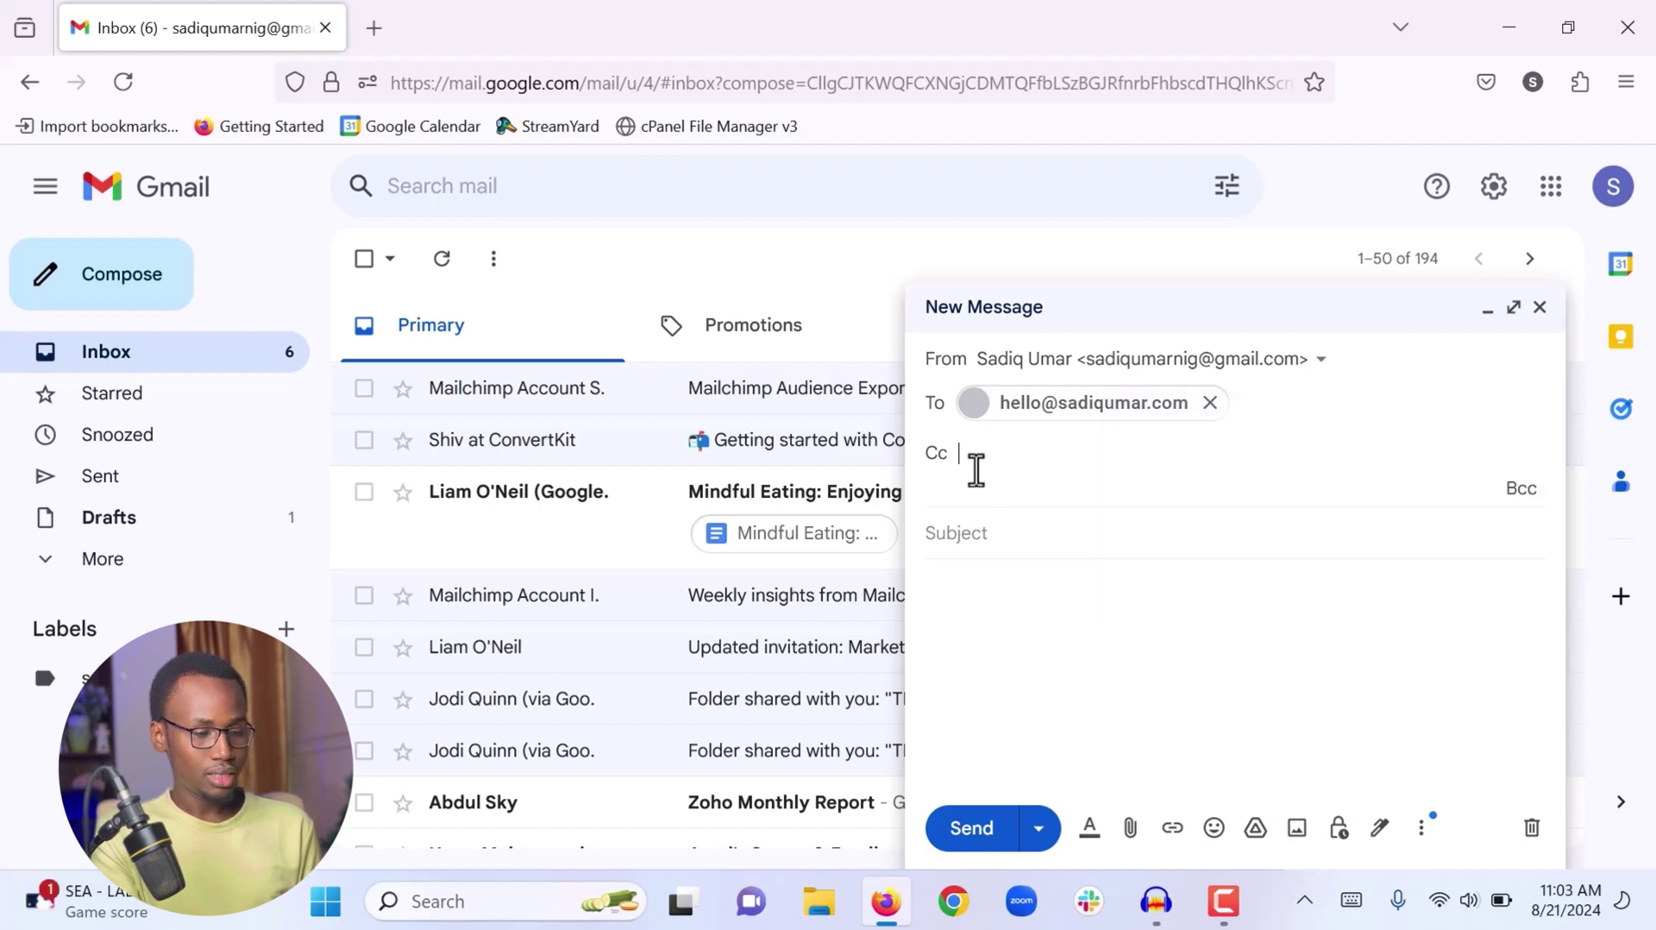
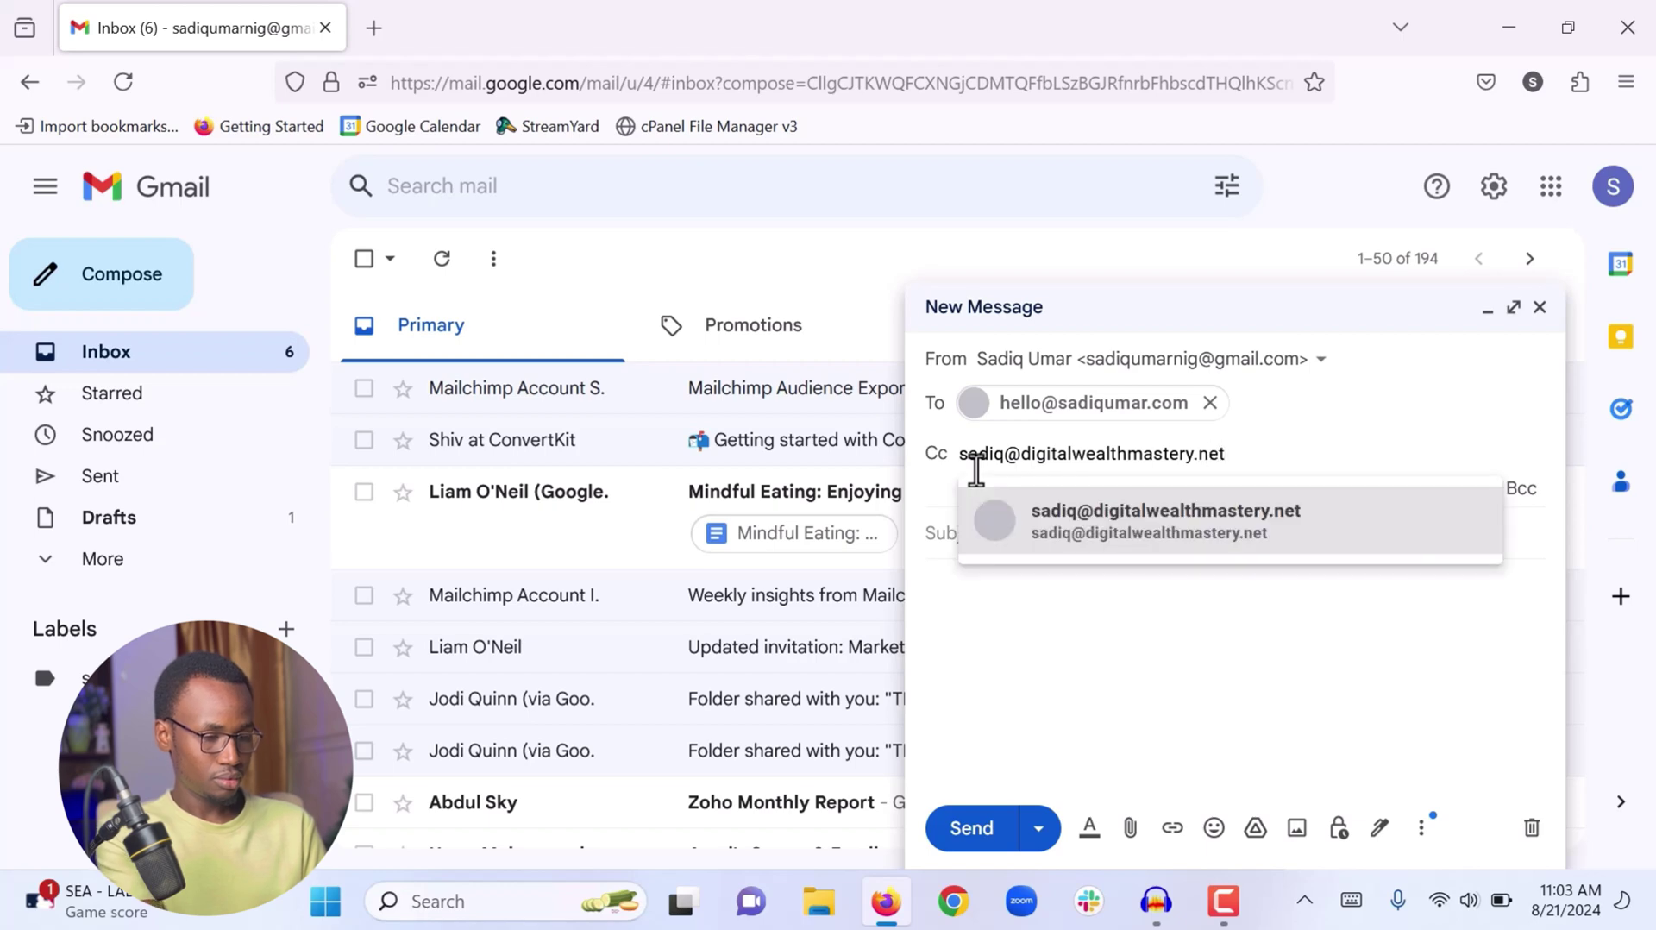
pyautogui.click(1053, 528)
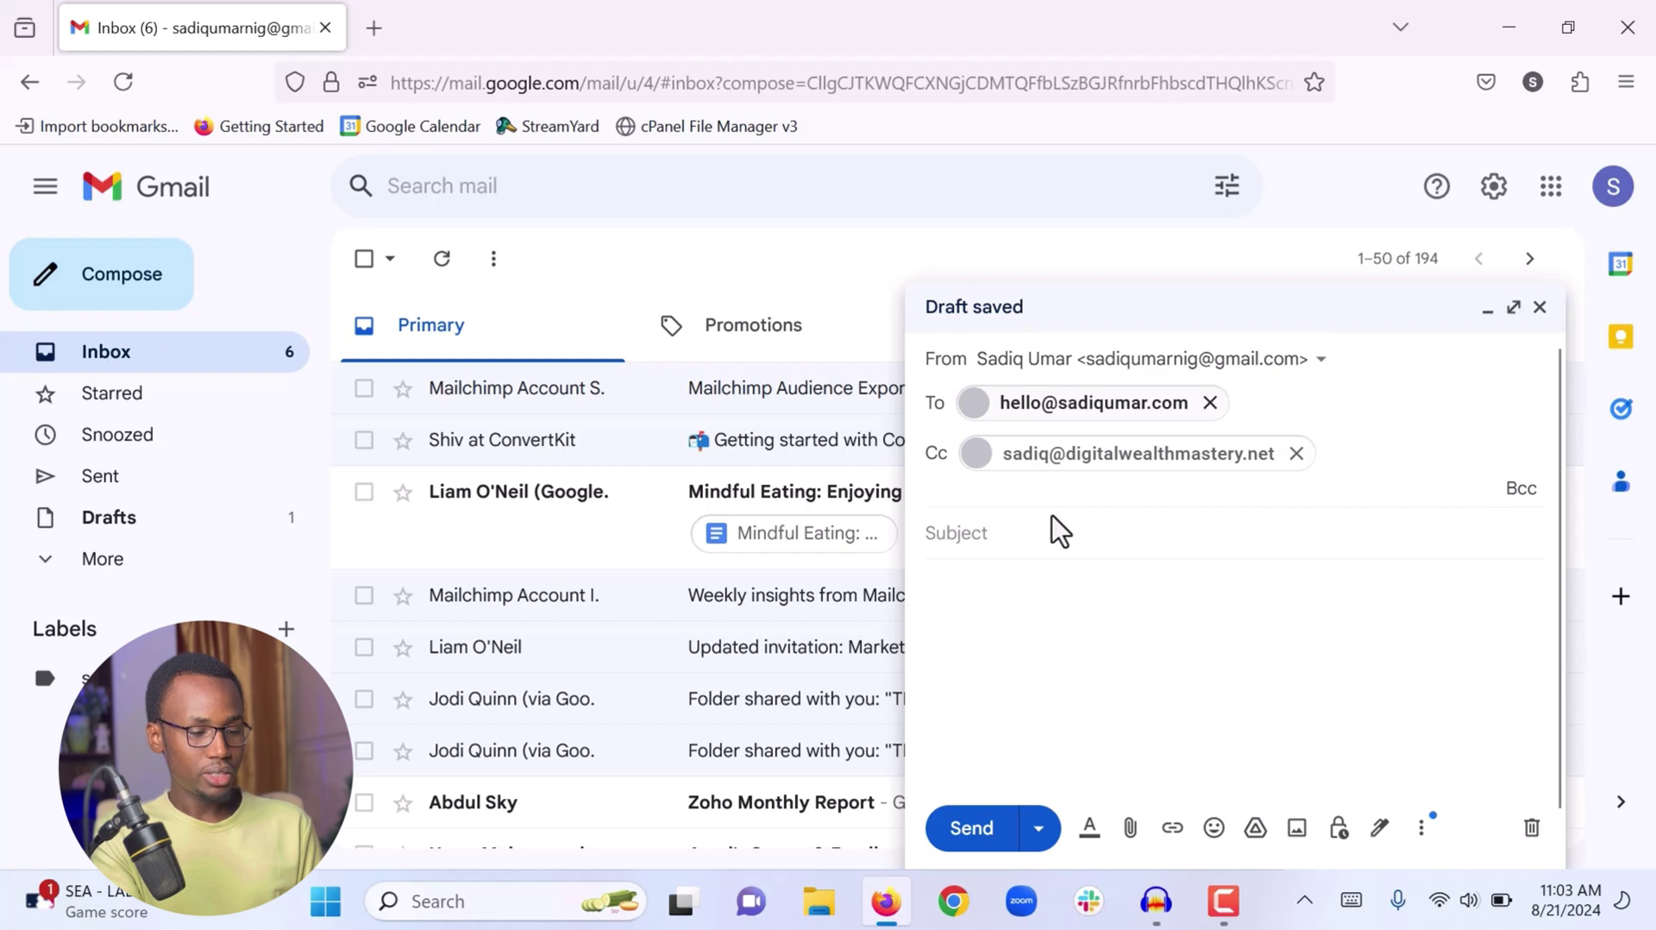
pyautogui.moveTo(1049, 510)
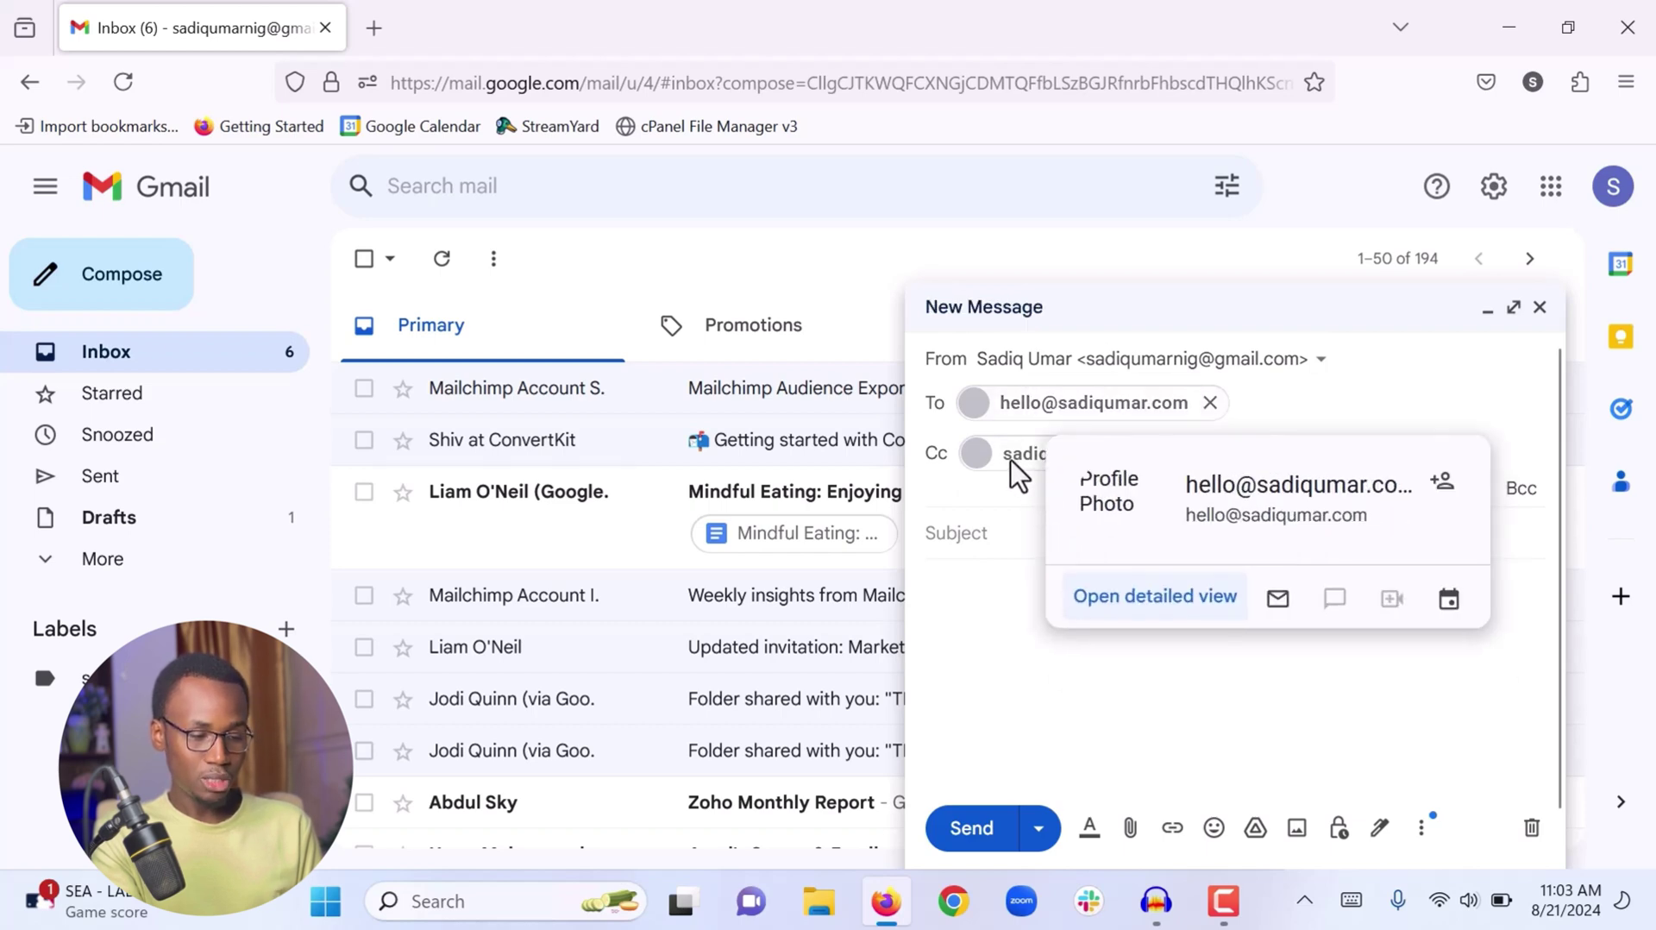
pyautogui.moveTo(1006, 465)
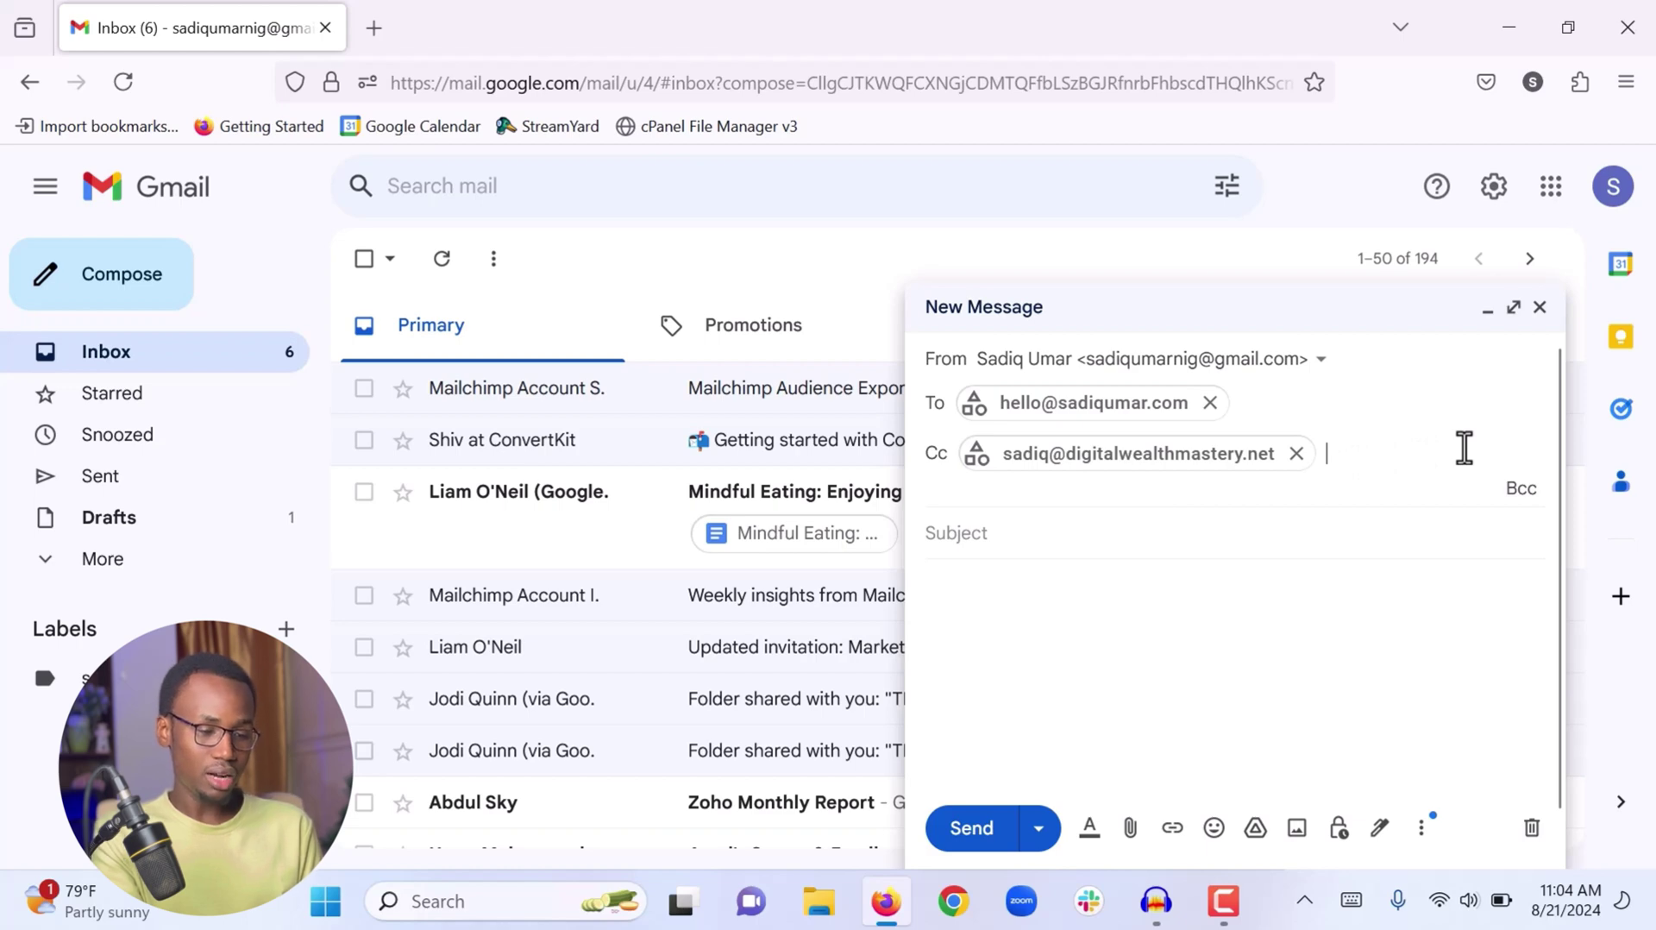
# Show the Bcc row, leave it empty, and move to the Subject field
pyautogui.click(1521, 492)
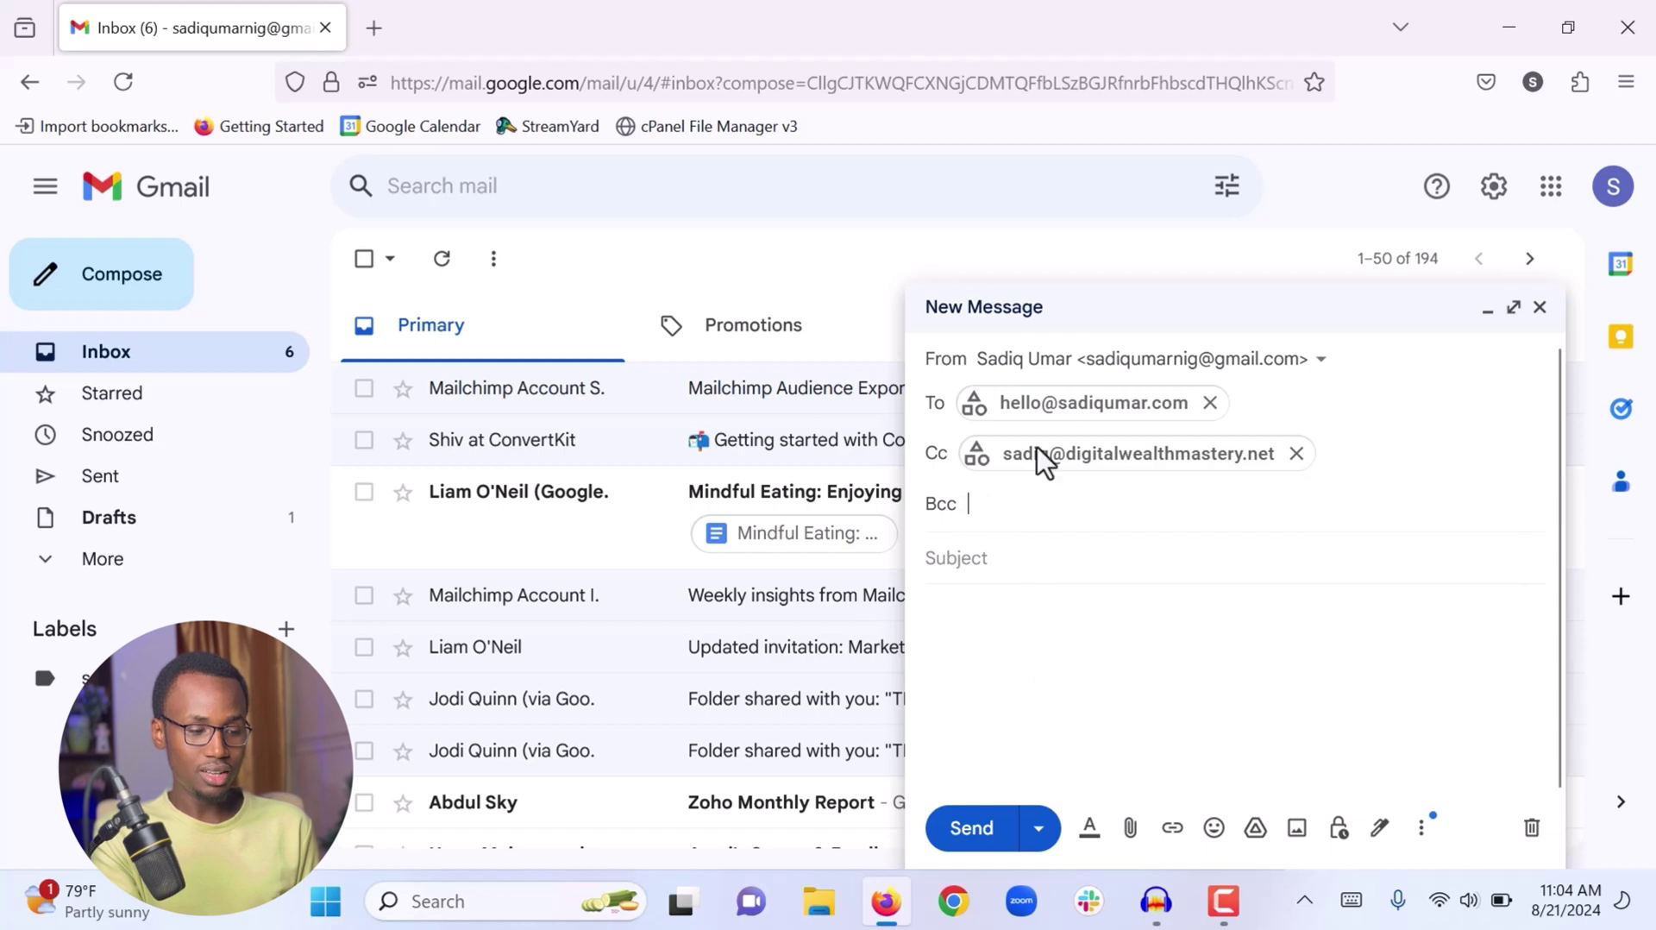
pyautogui.moveTo(1060, 407)
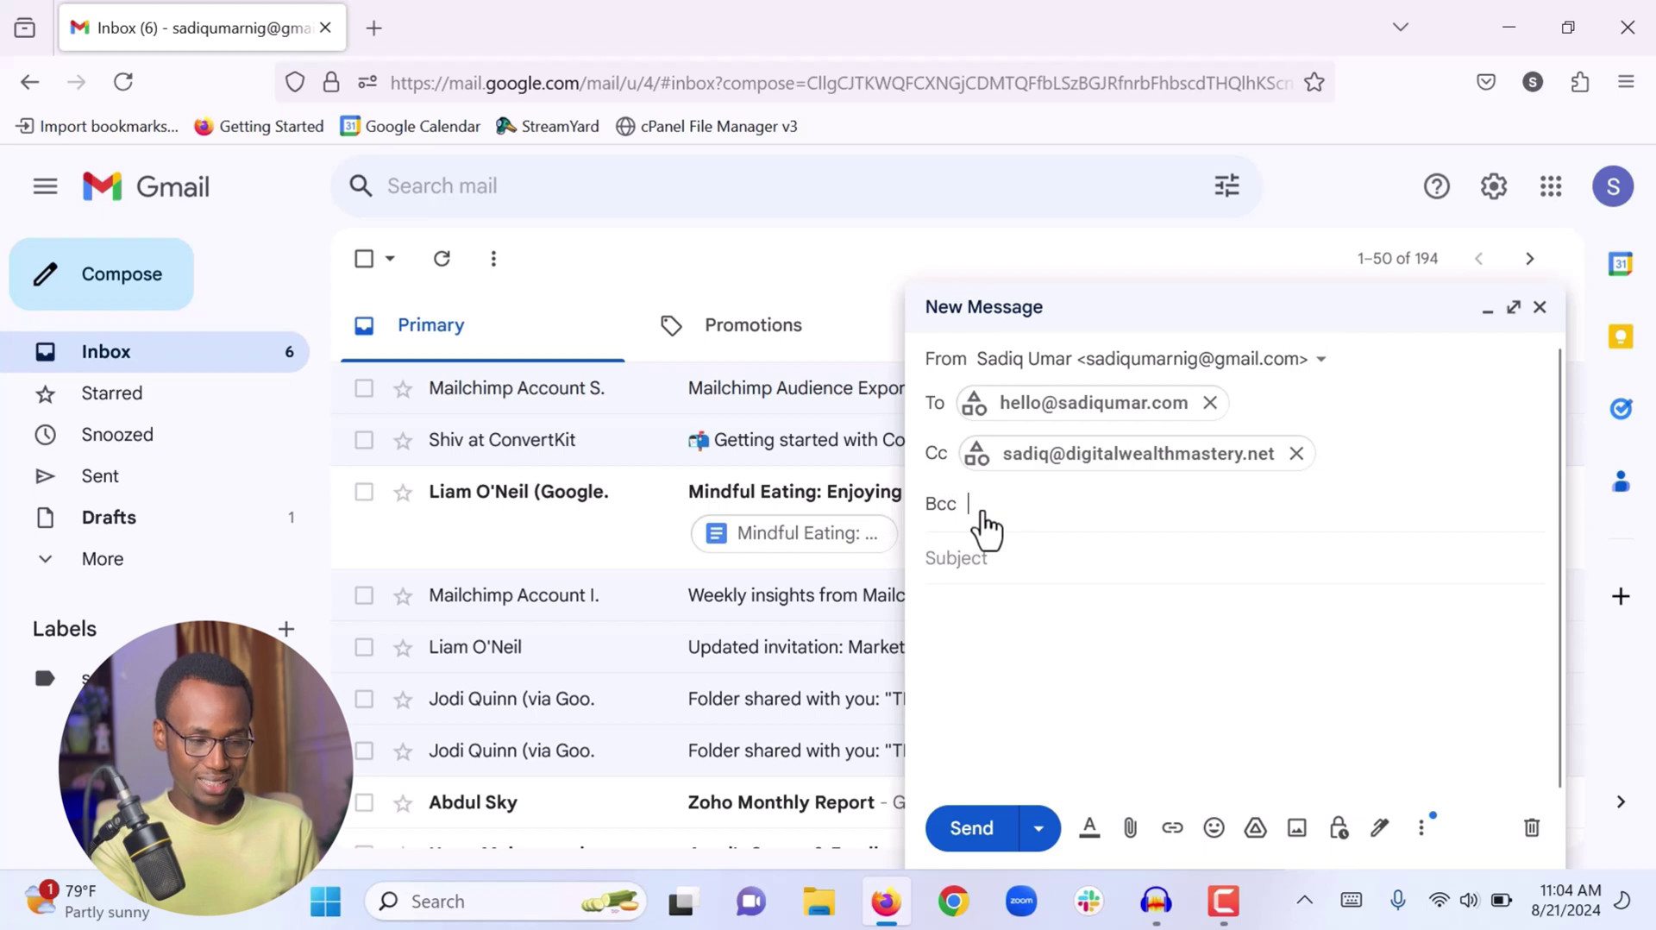
pyautogui.click(971, 560)
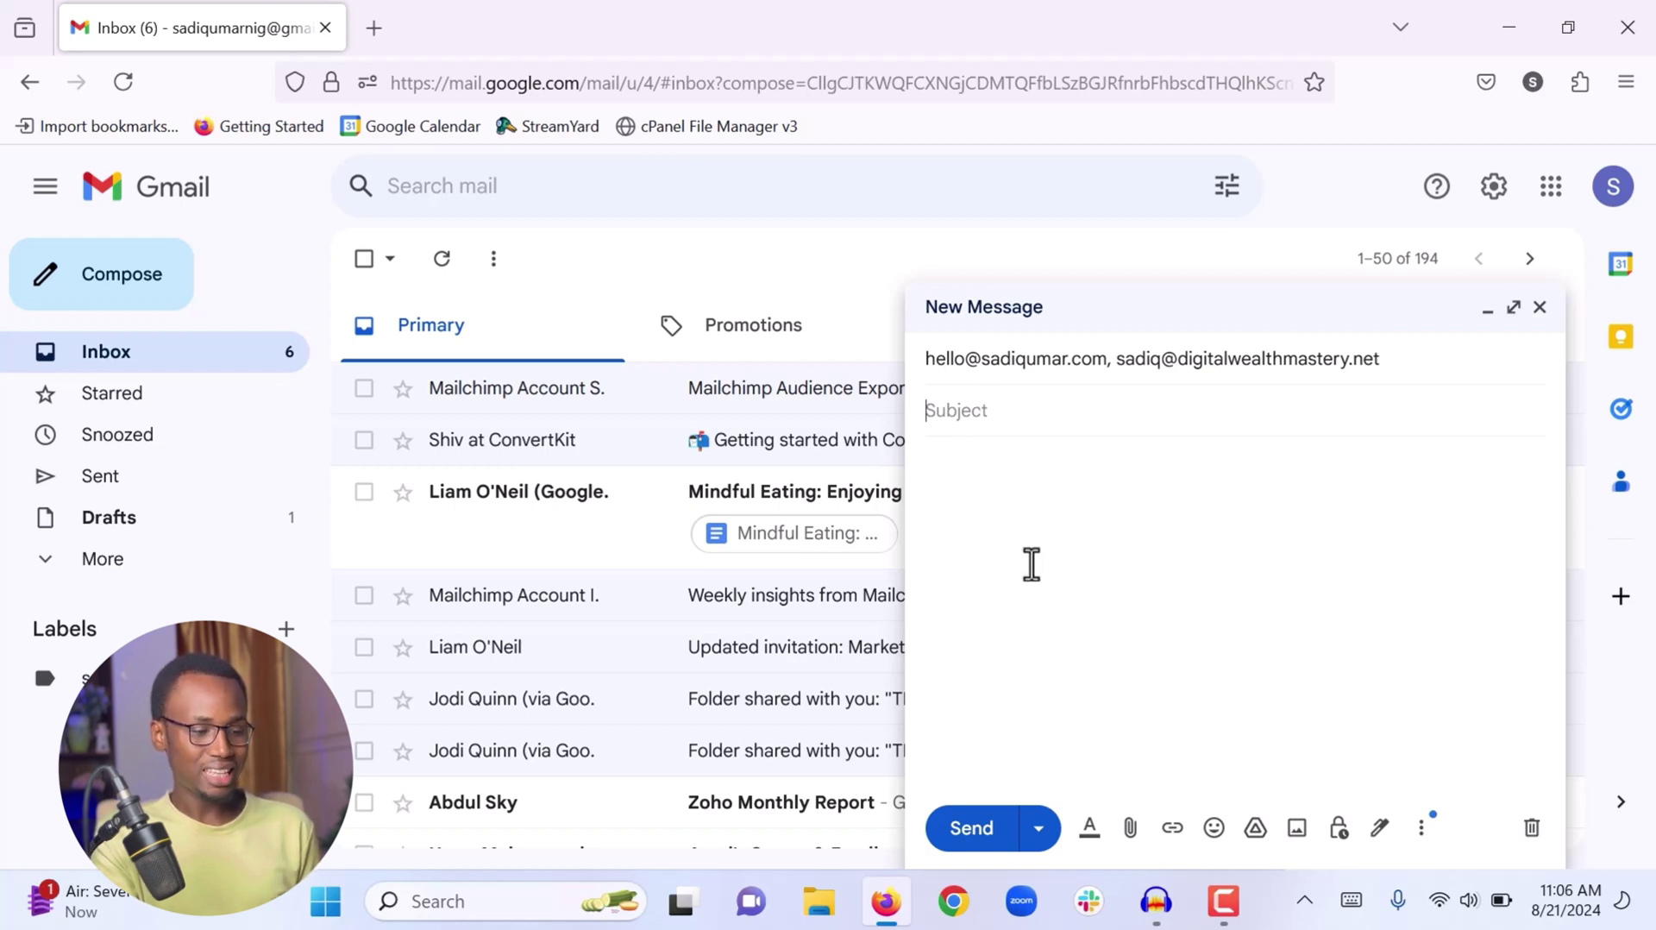
# Enter the subject 'Testing Email for YouTube Tutorial', correcting a typo
pyautogui.click(1031, 564)
pyautogui.click(998, 412)
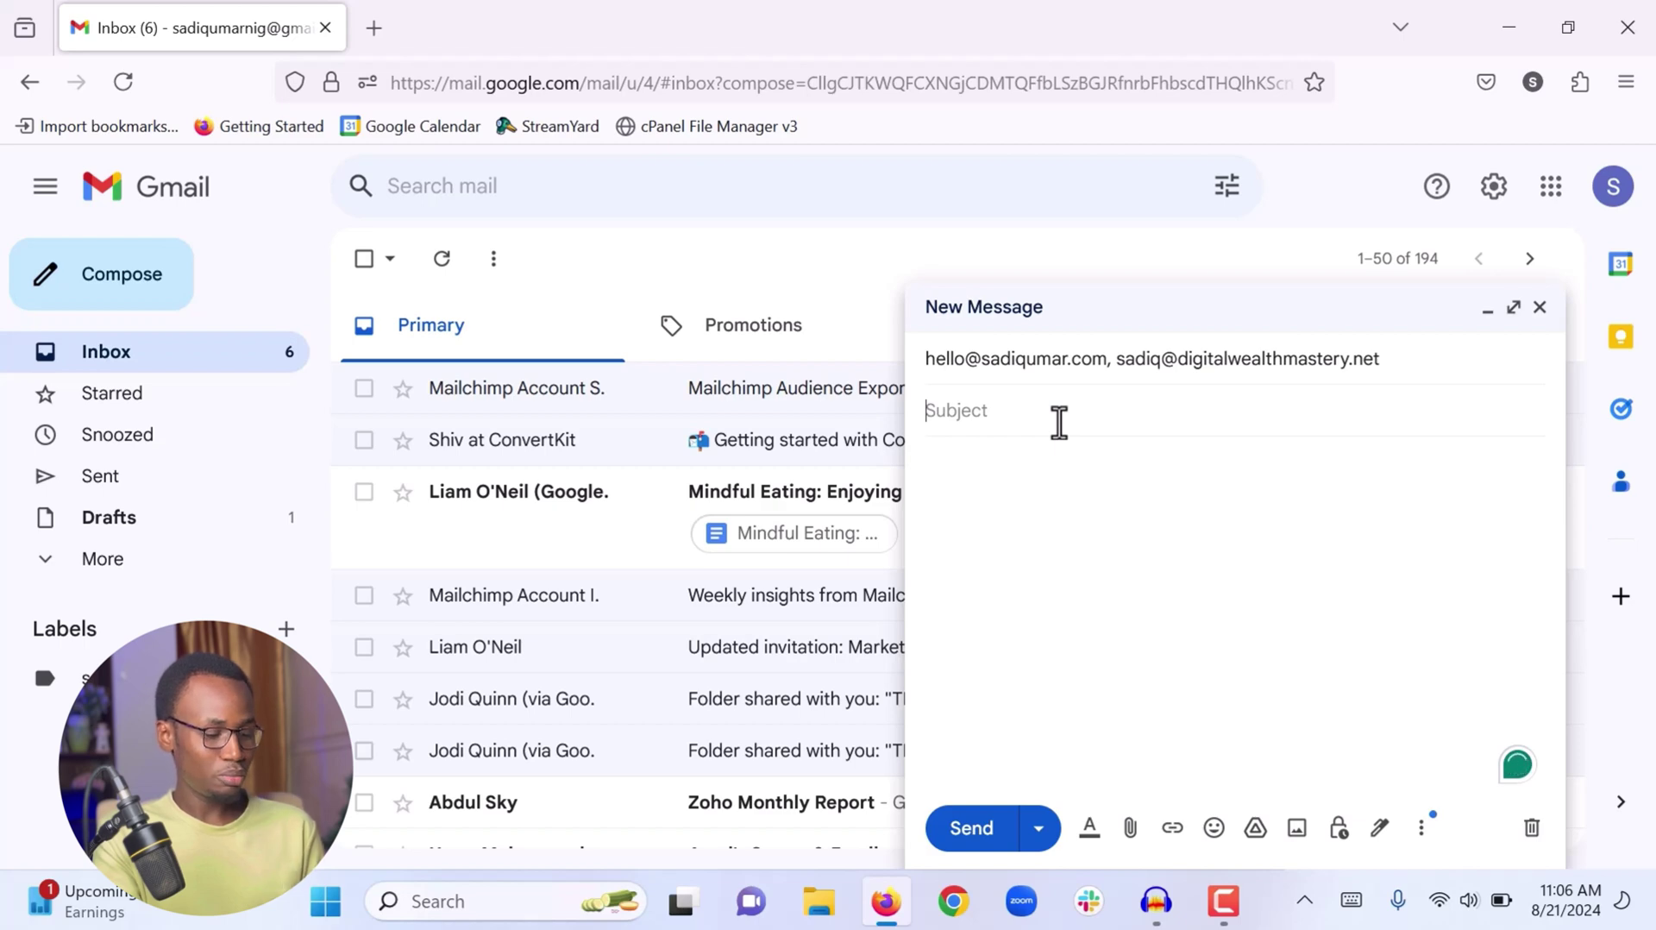
pyautogui.write('T')
pyautogui.press('BackSpace')
pyautogui.press('BackSpace')
pyautogui.press('BackSpace')
pyautogui.write('esting ')
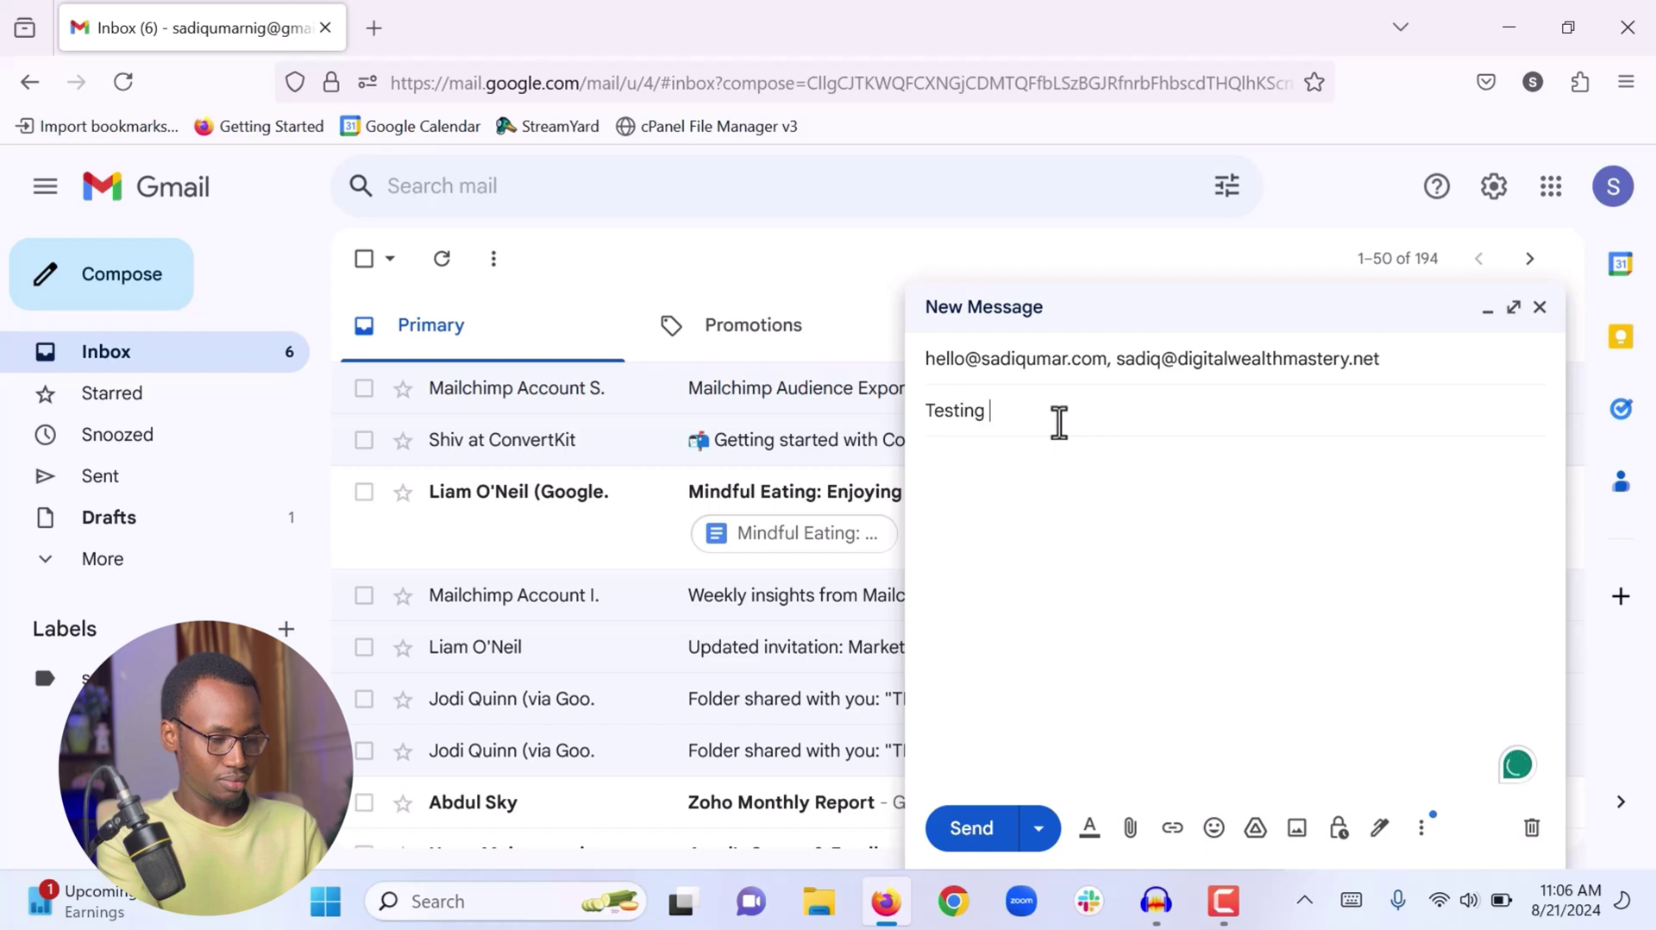
pyautogui.write('Email for Yo')
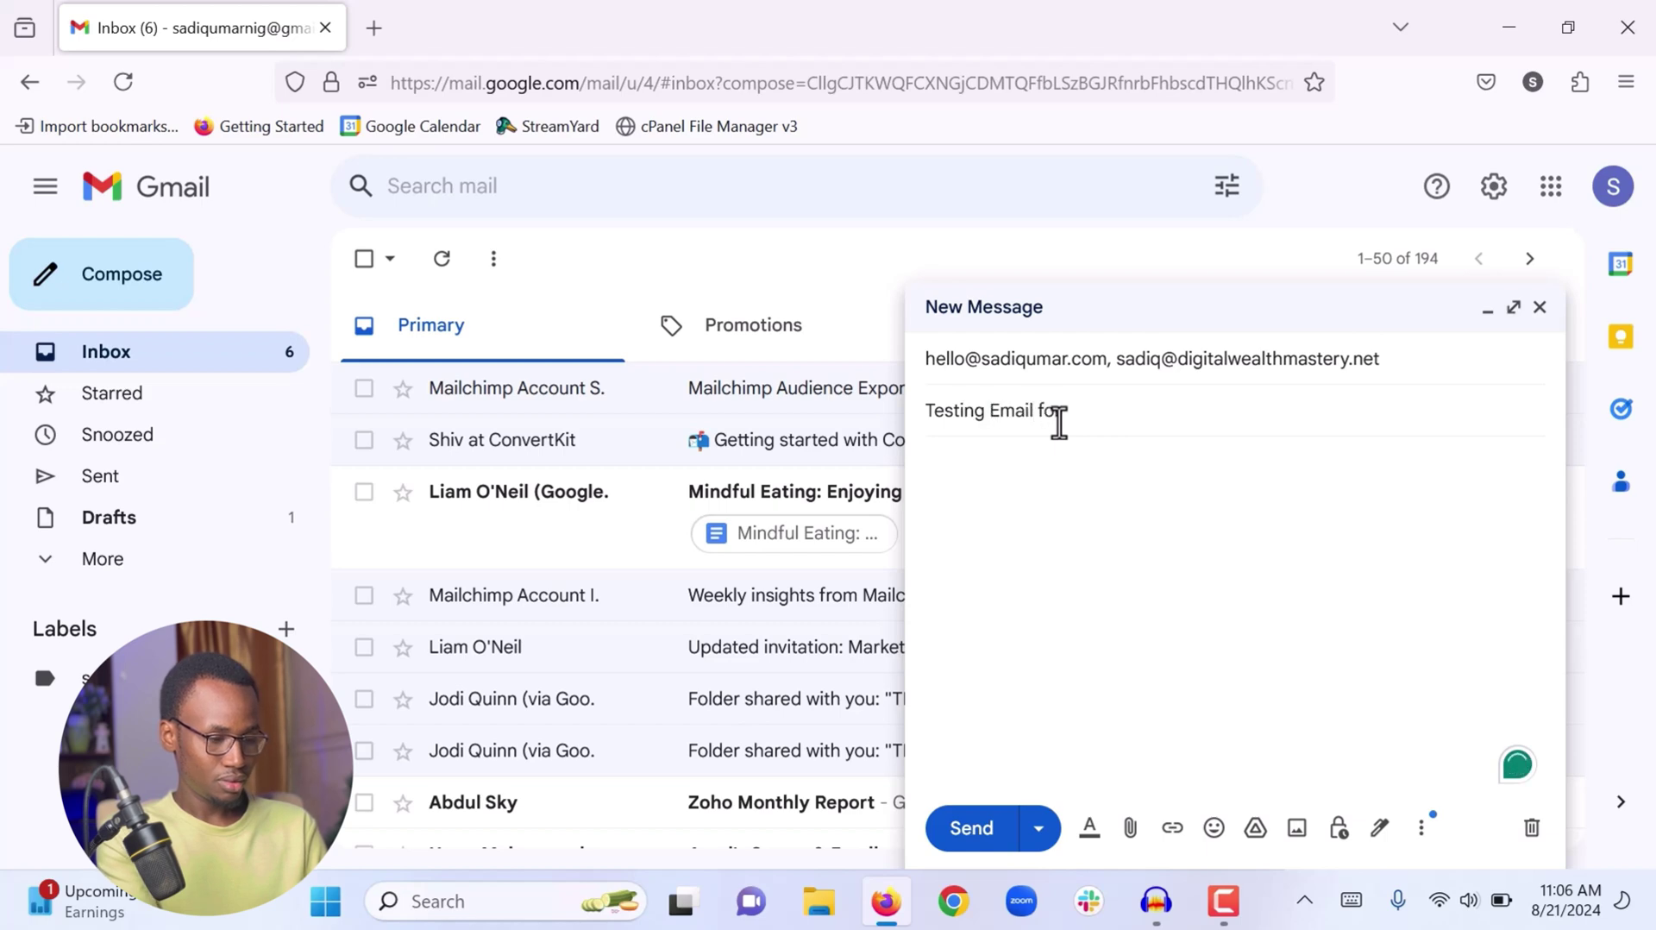
pyautogui.write('uT')
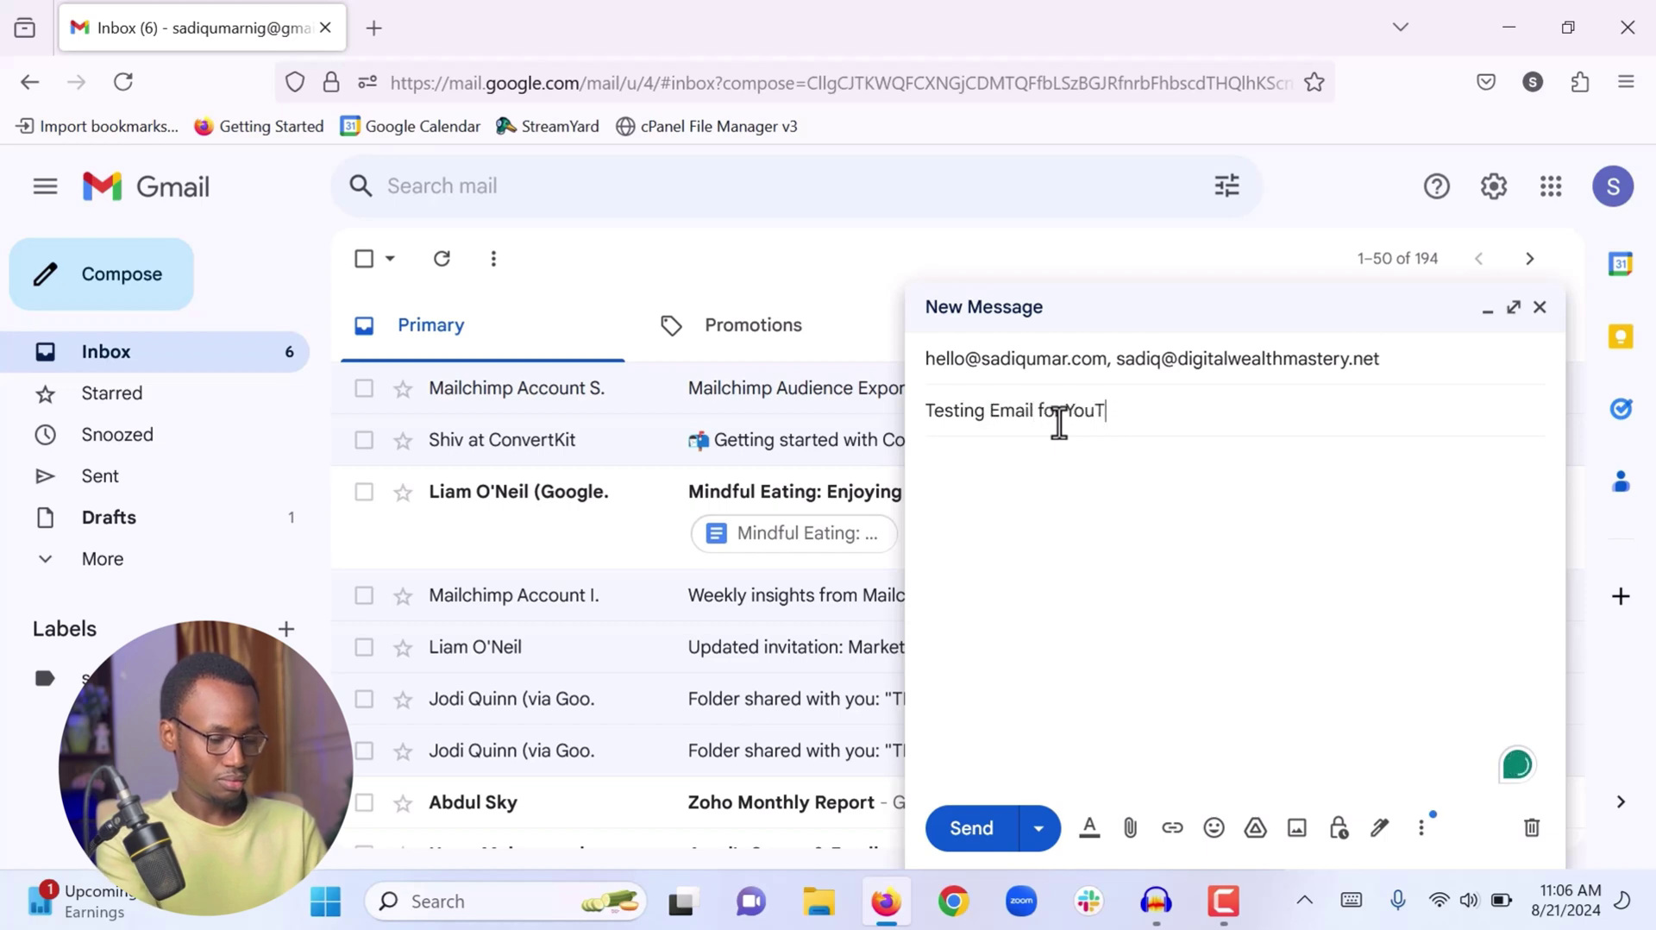
pyautogui.write('ube Tutorial')
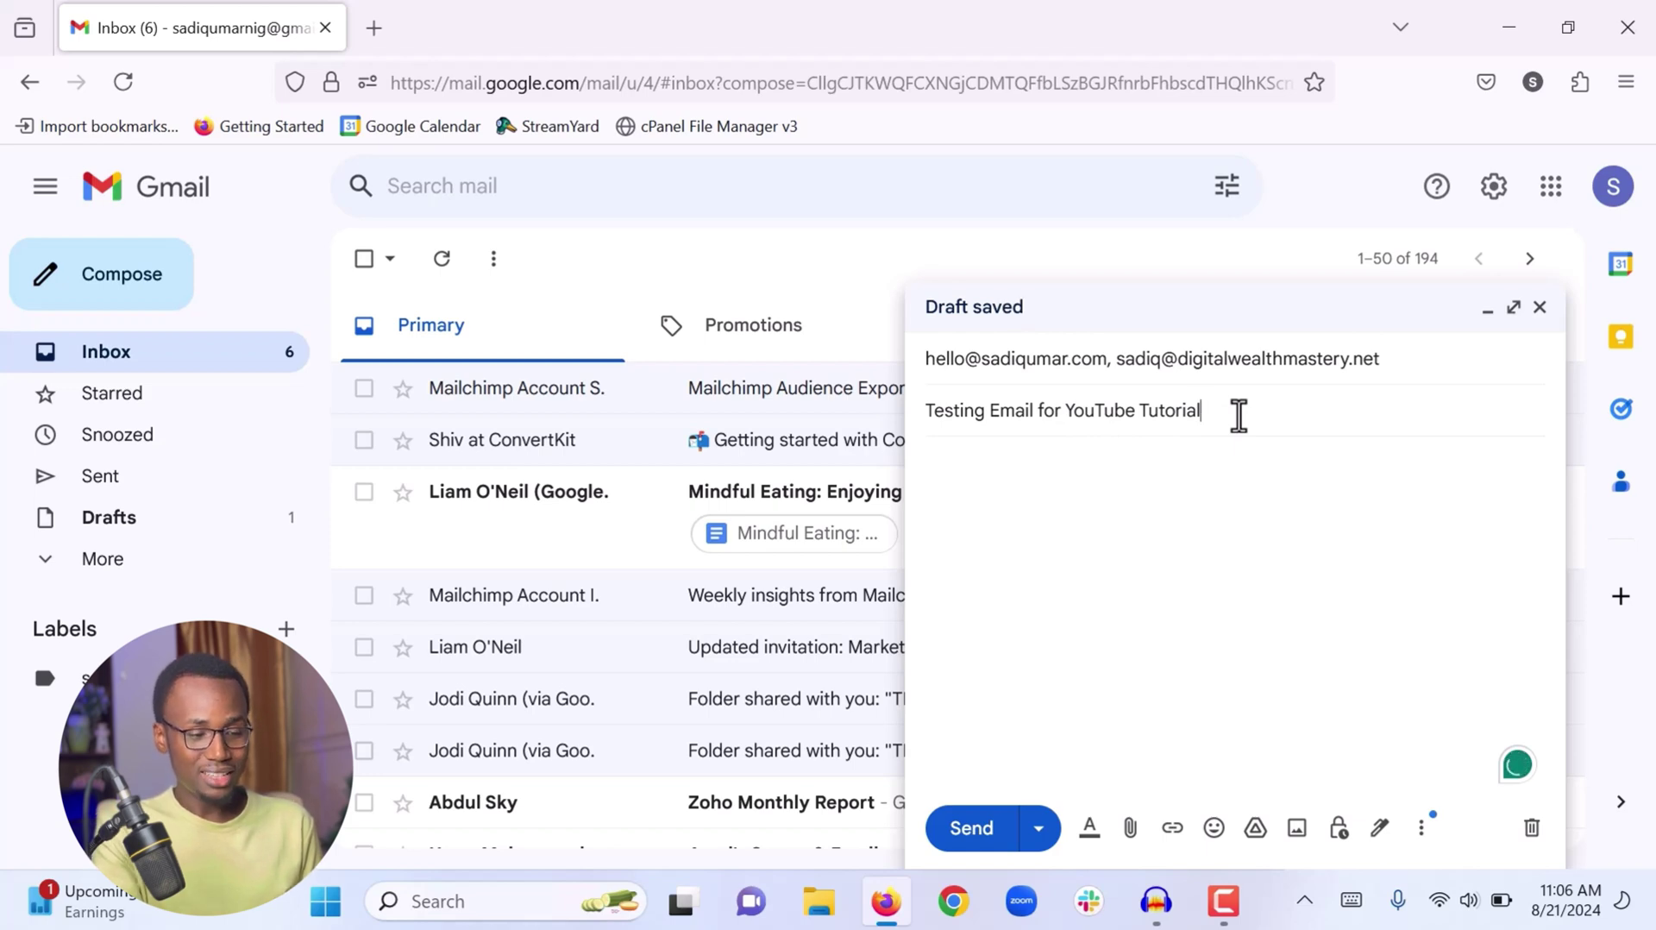
# Write a greeting, the YouTube demonstration sentence and 'Thank you.', then select all body text
pyautogui.click(1093, 502)
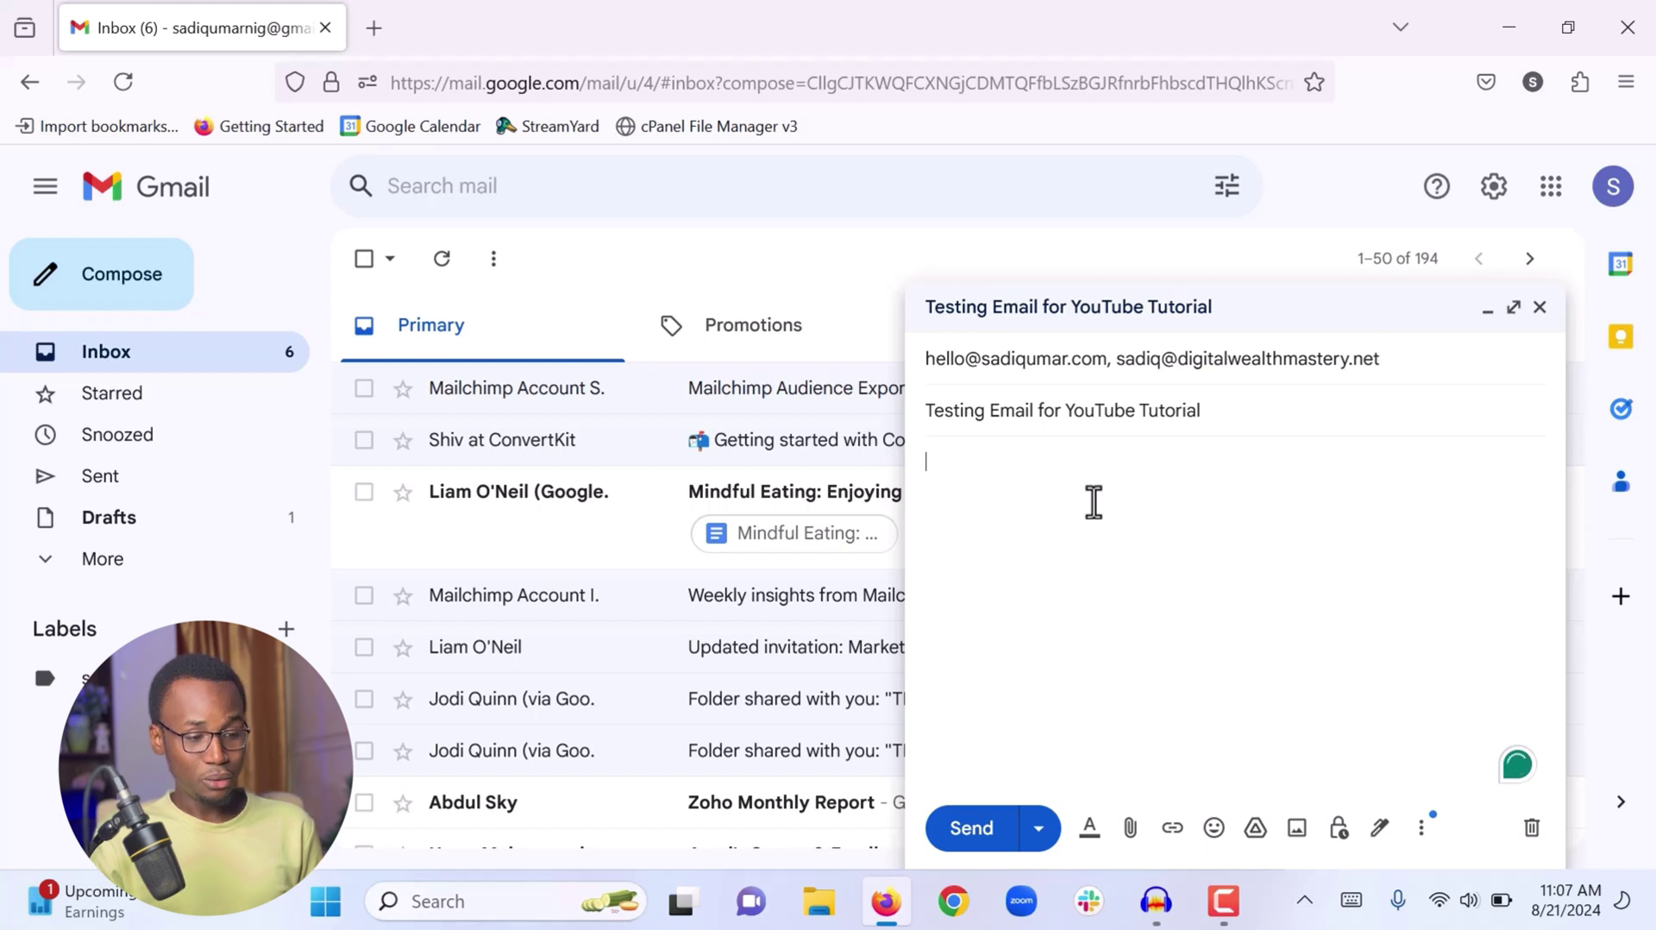
pyautogui.write('Hi Sadiq,')
pyautogui.press('Return')
pyautogui.press('Return')
pyautogui.write('U')
pyautogui.press('BackSpace')
pyautogui.write('I am sending this test email to ')
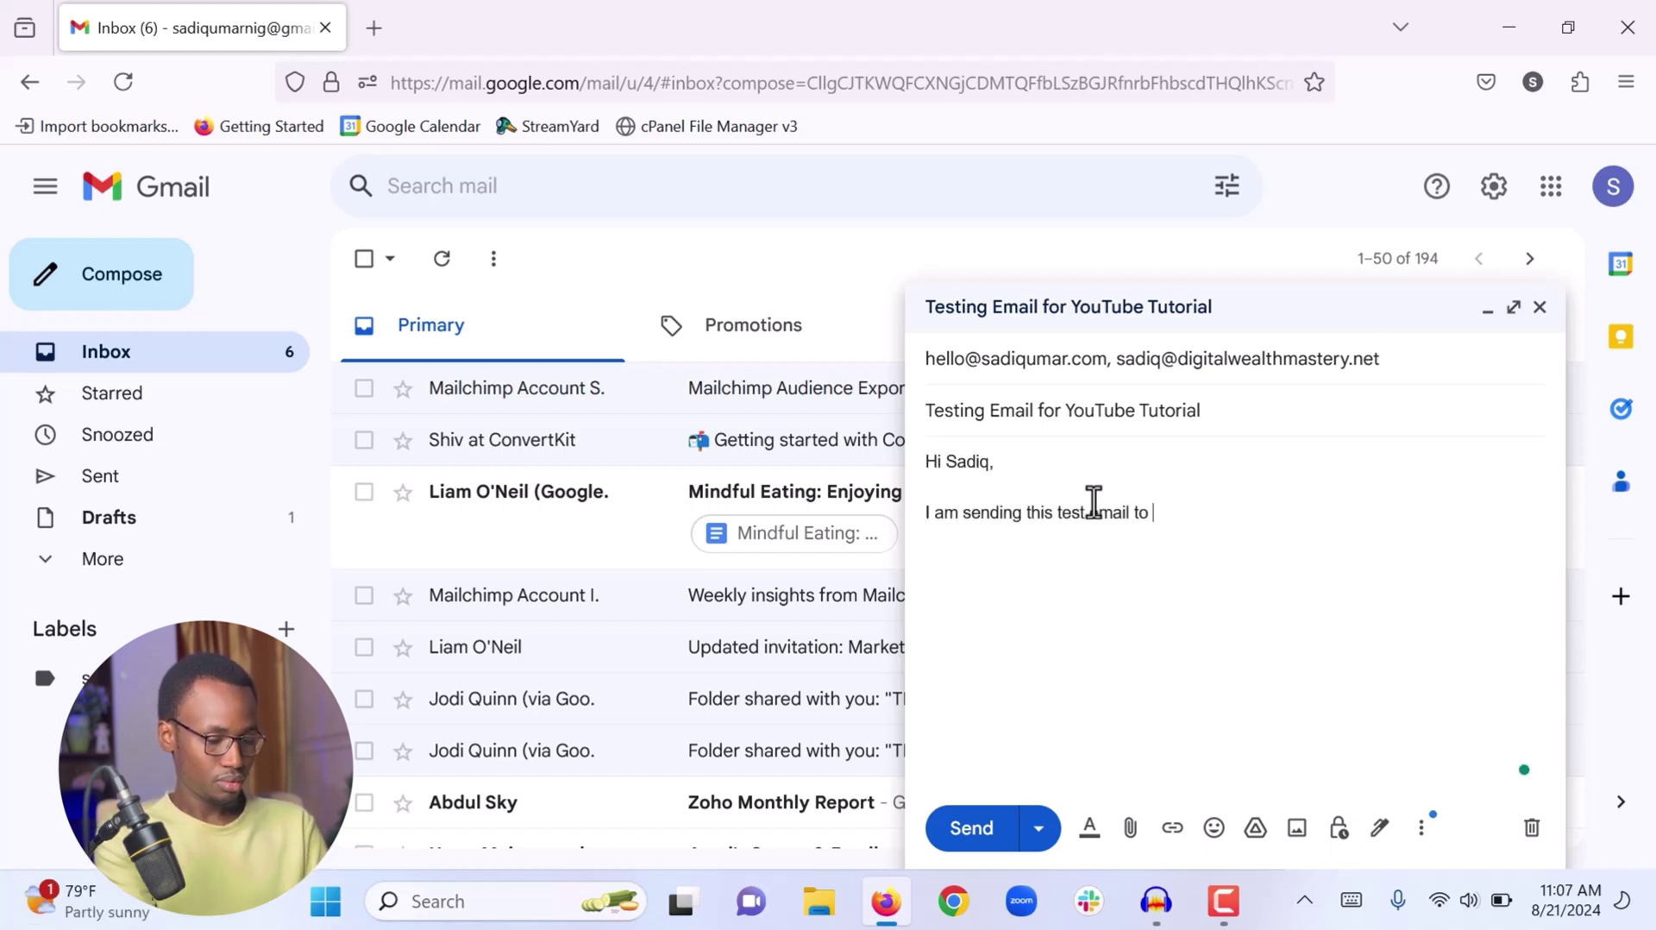
pyautogui.write('demonstrate to my YouTube viewers.')
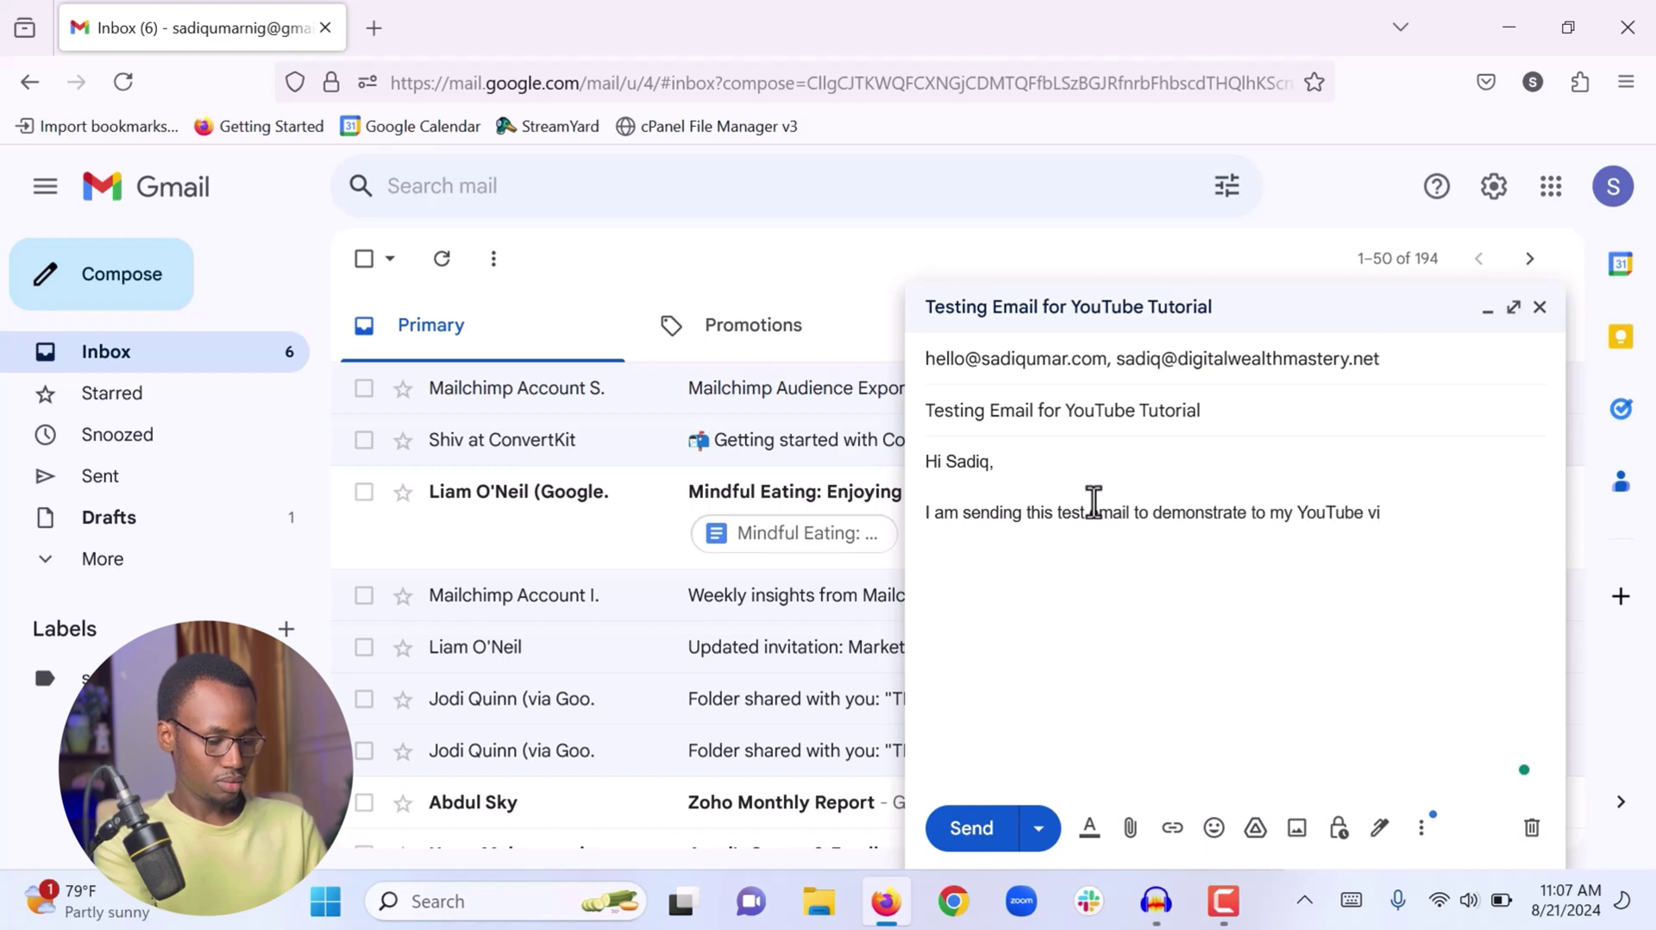
pyautogui.press('Return')
pyautogui.press('Return')
pyautogui.write('Thank you.')
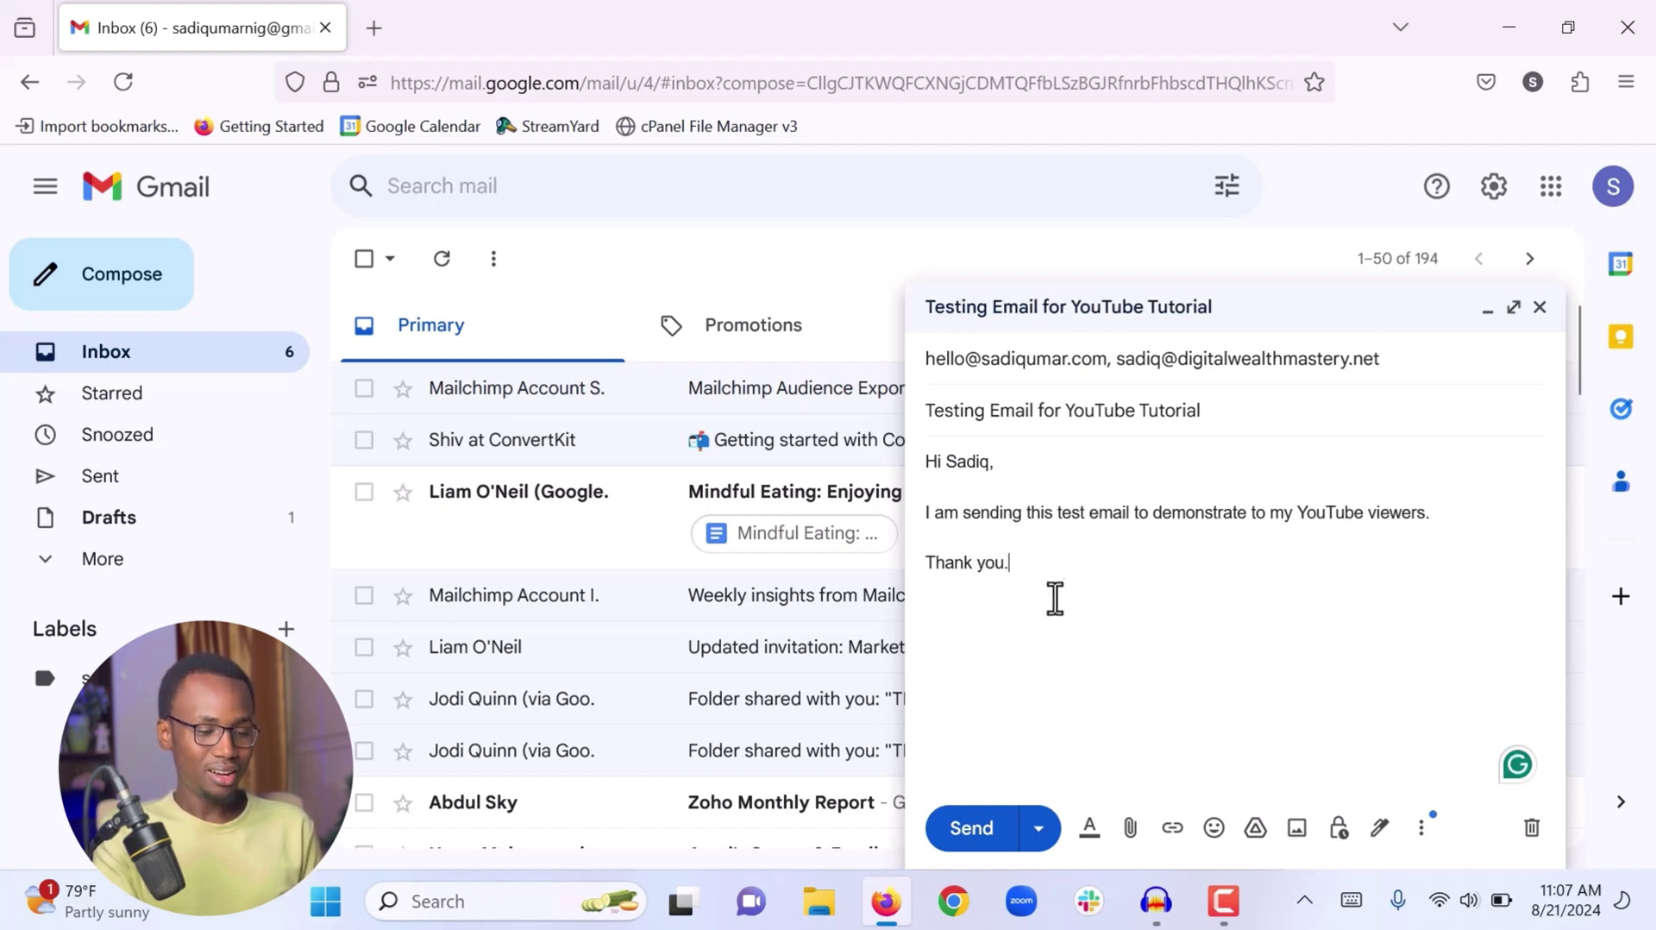
pyautogui.hotkey('ctrl', 'a')
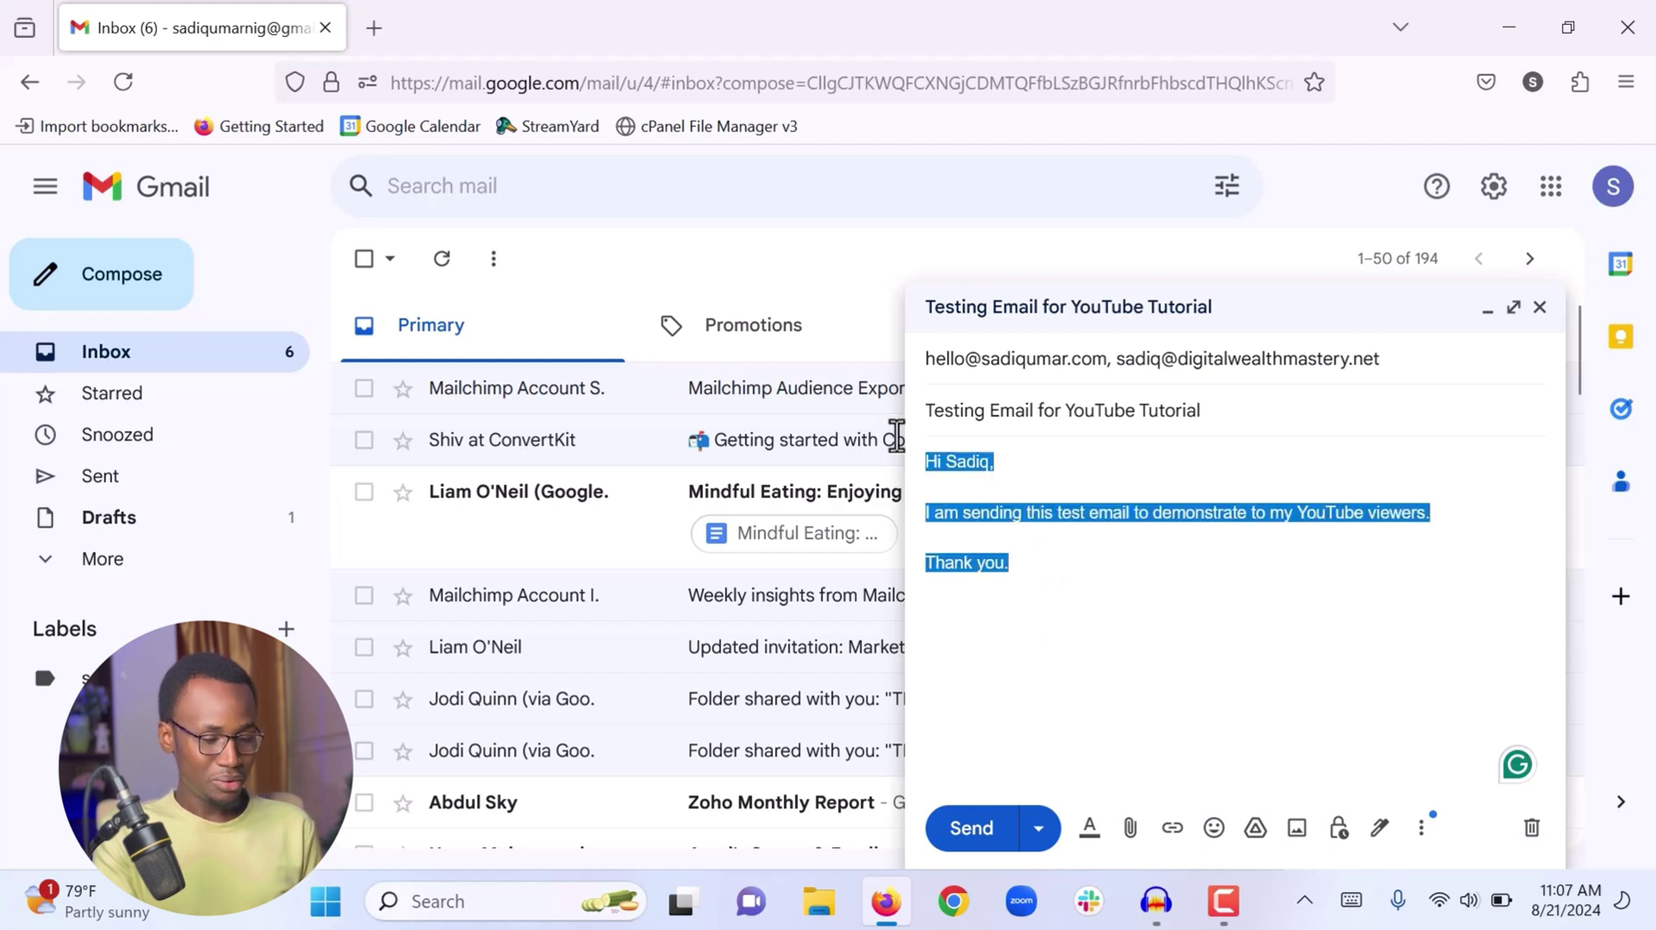
# Attach VA_Proposal_Template.docx from the Downloads folder to the draft
pyautogui.click(996, 509)
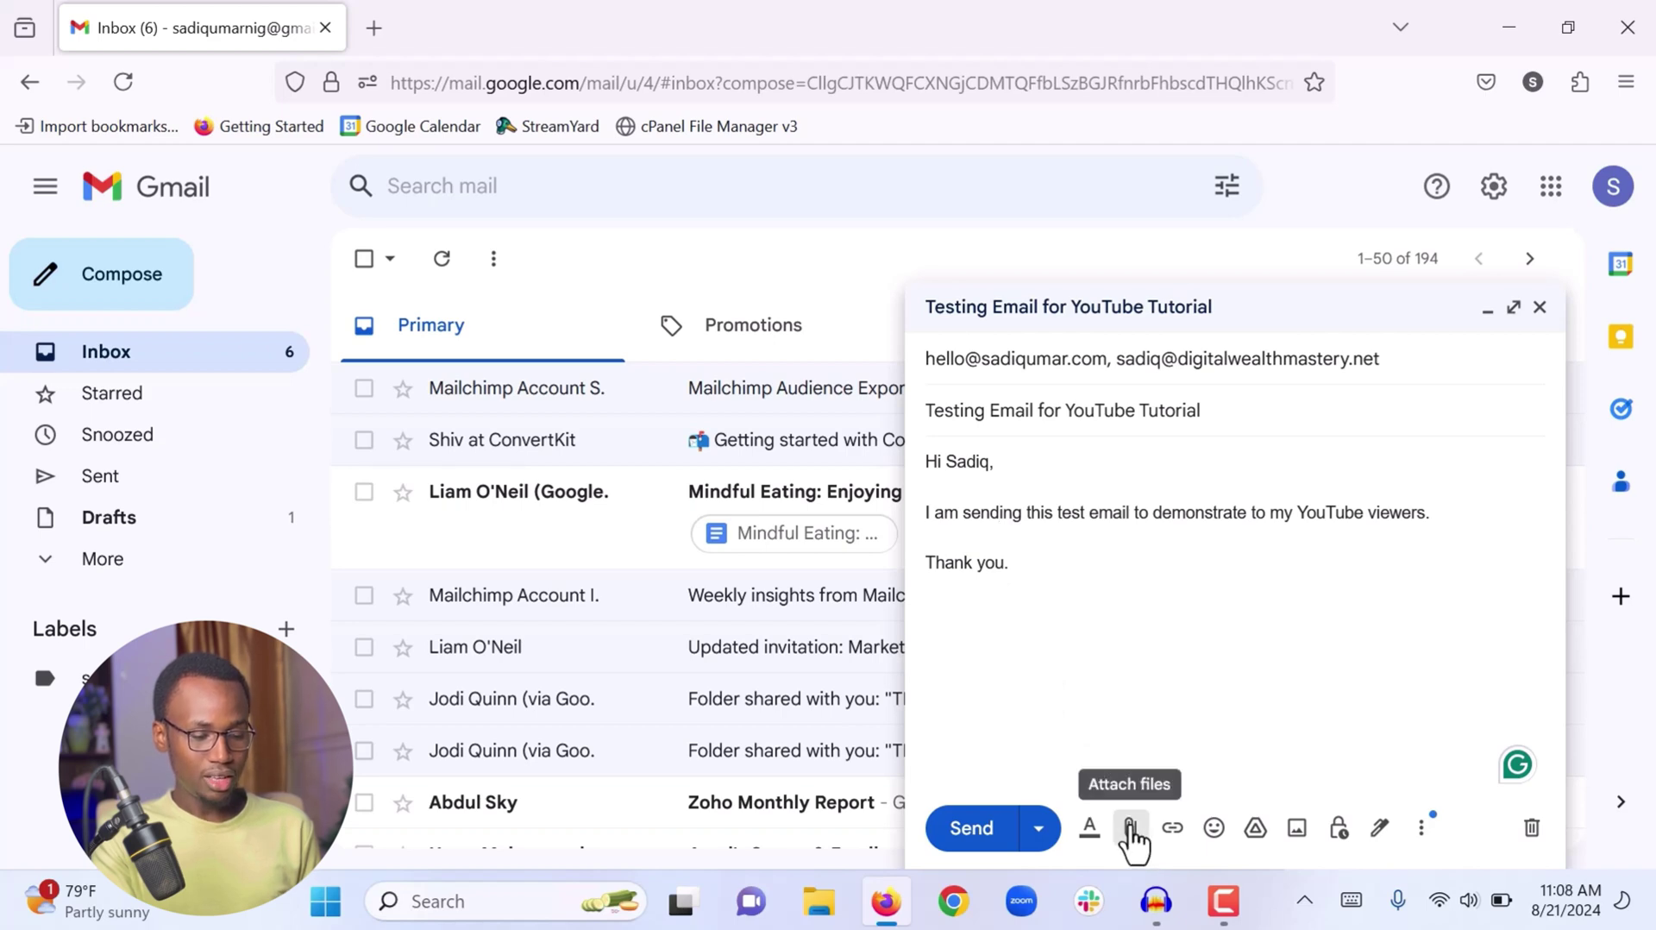
pyautogui.click(1129, 830)
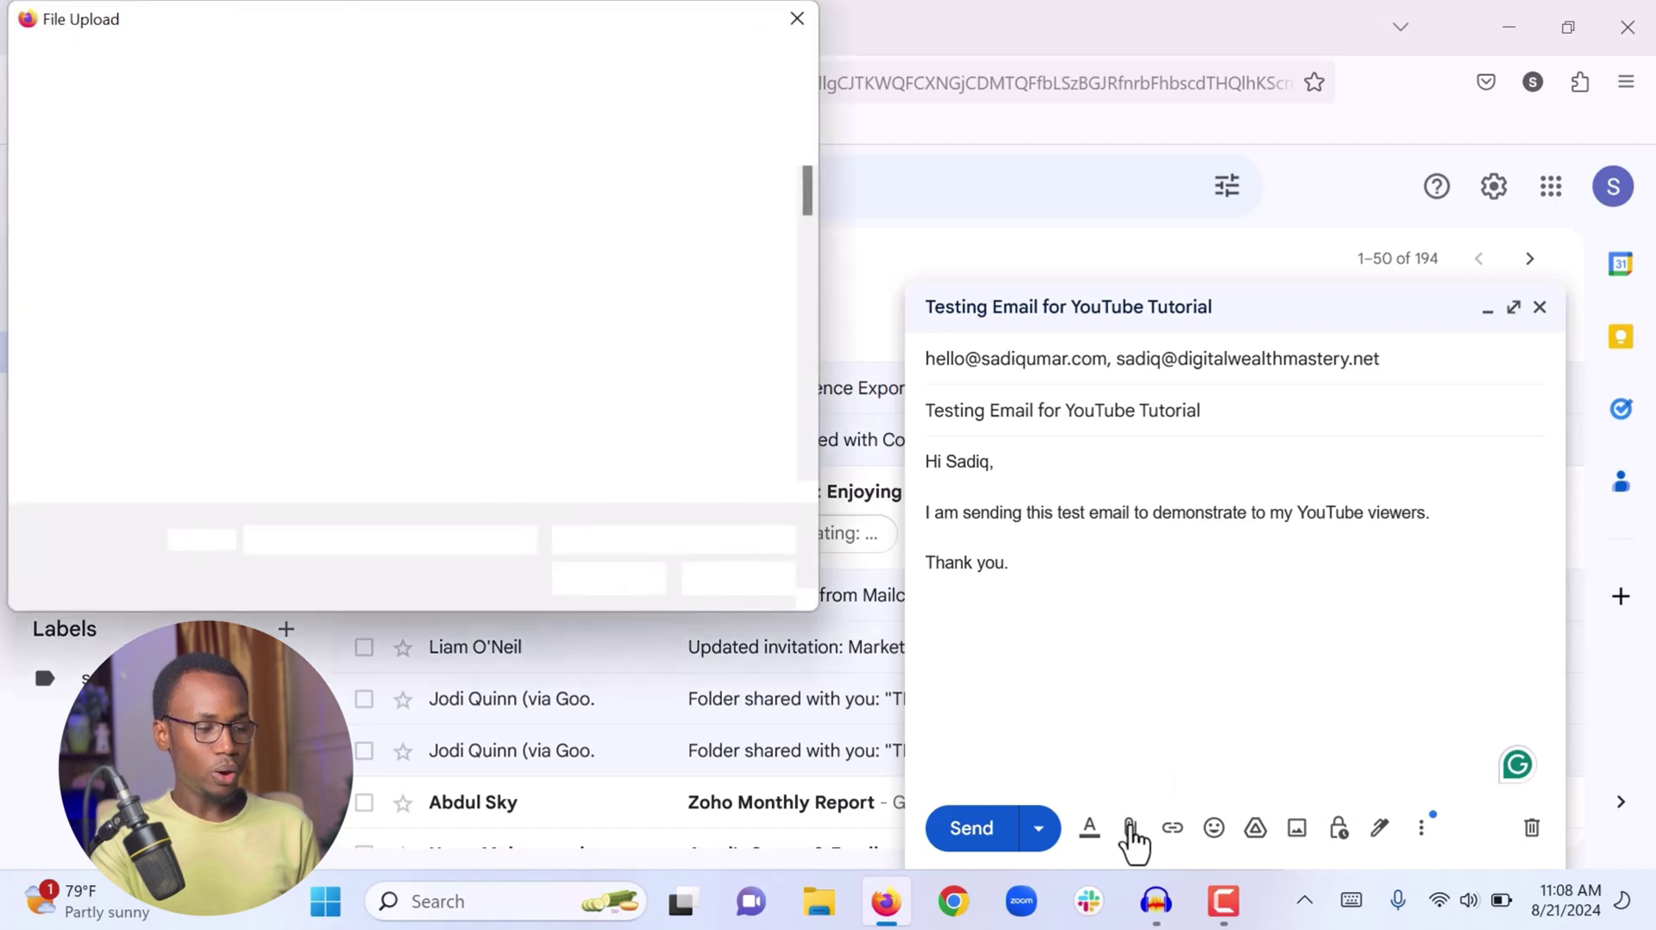
pyautogui.scroll(-2, 163, 354)
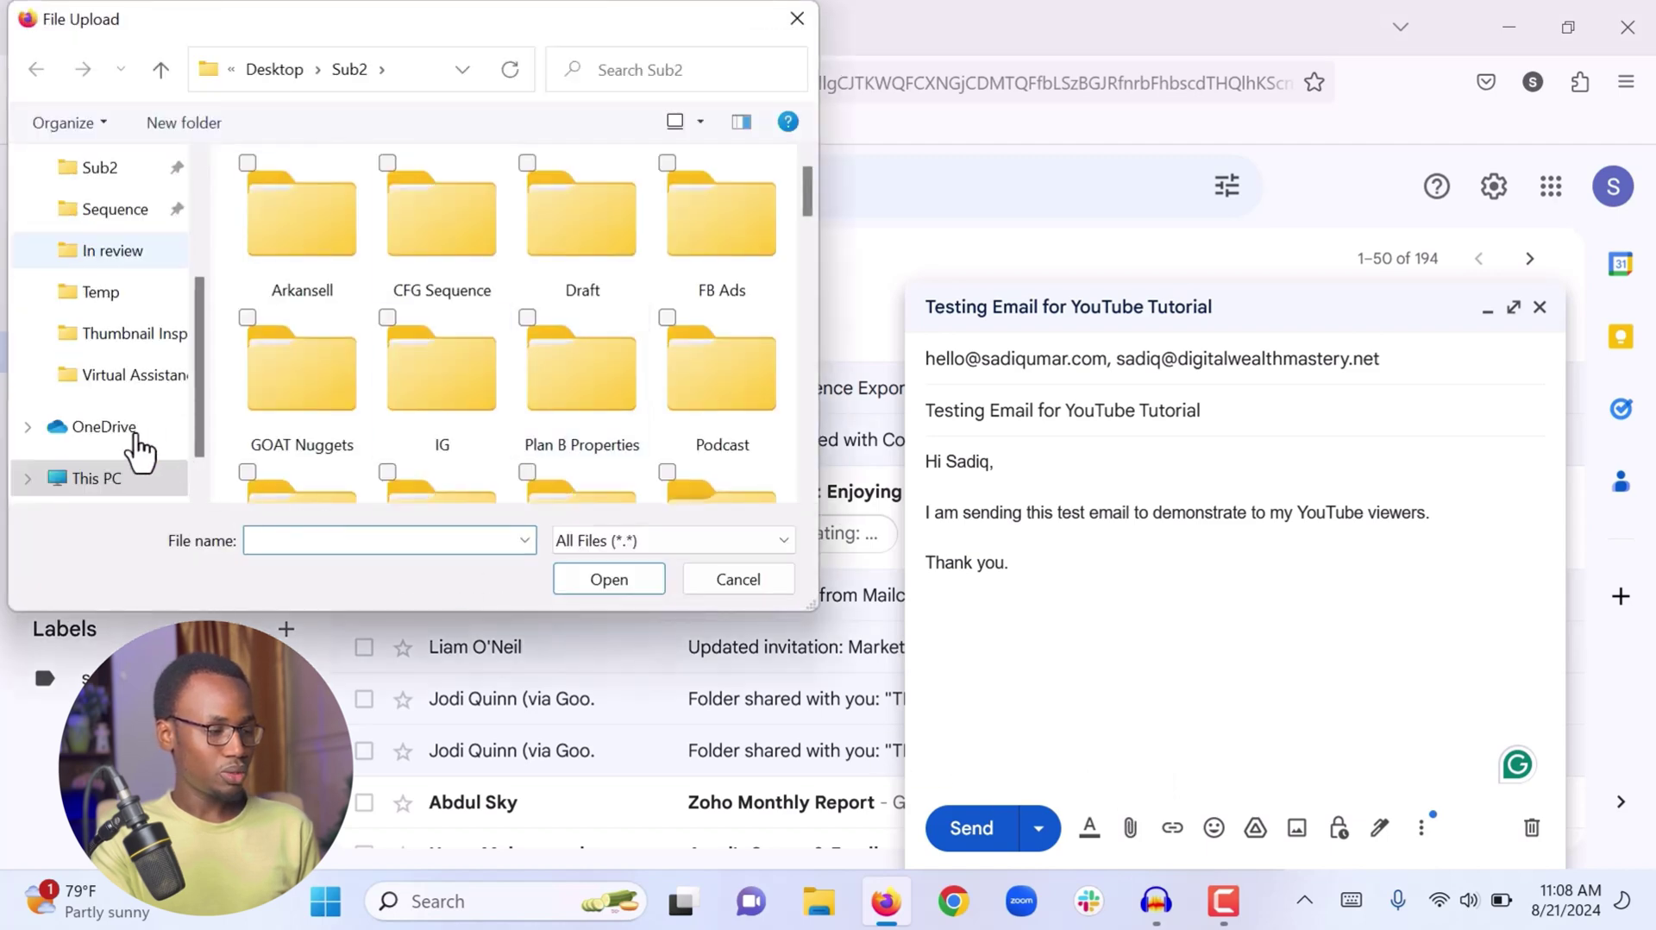
pyautogui.scroll(-1, 112, 435)
pyautogui.scroll(5, 112, 345)
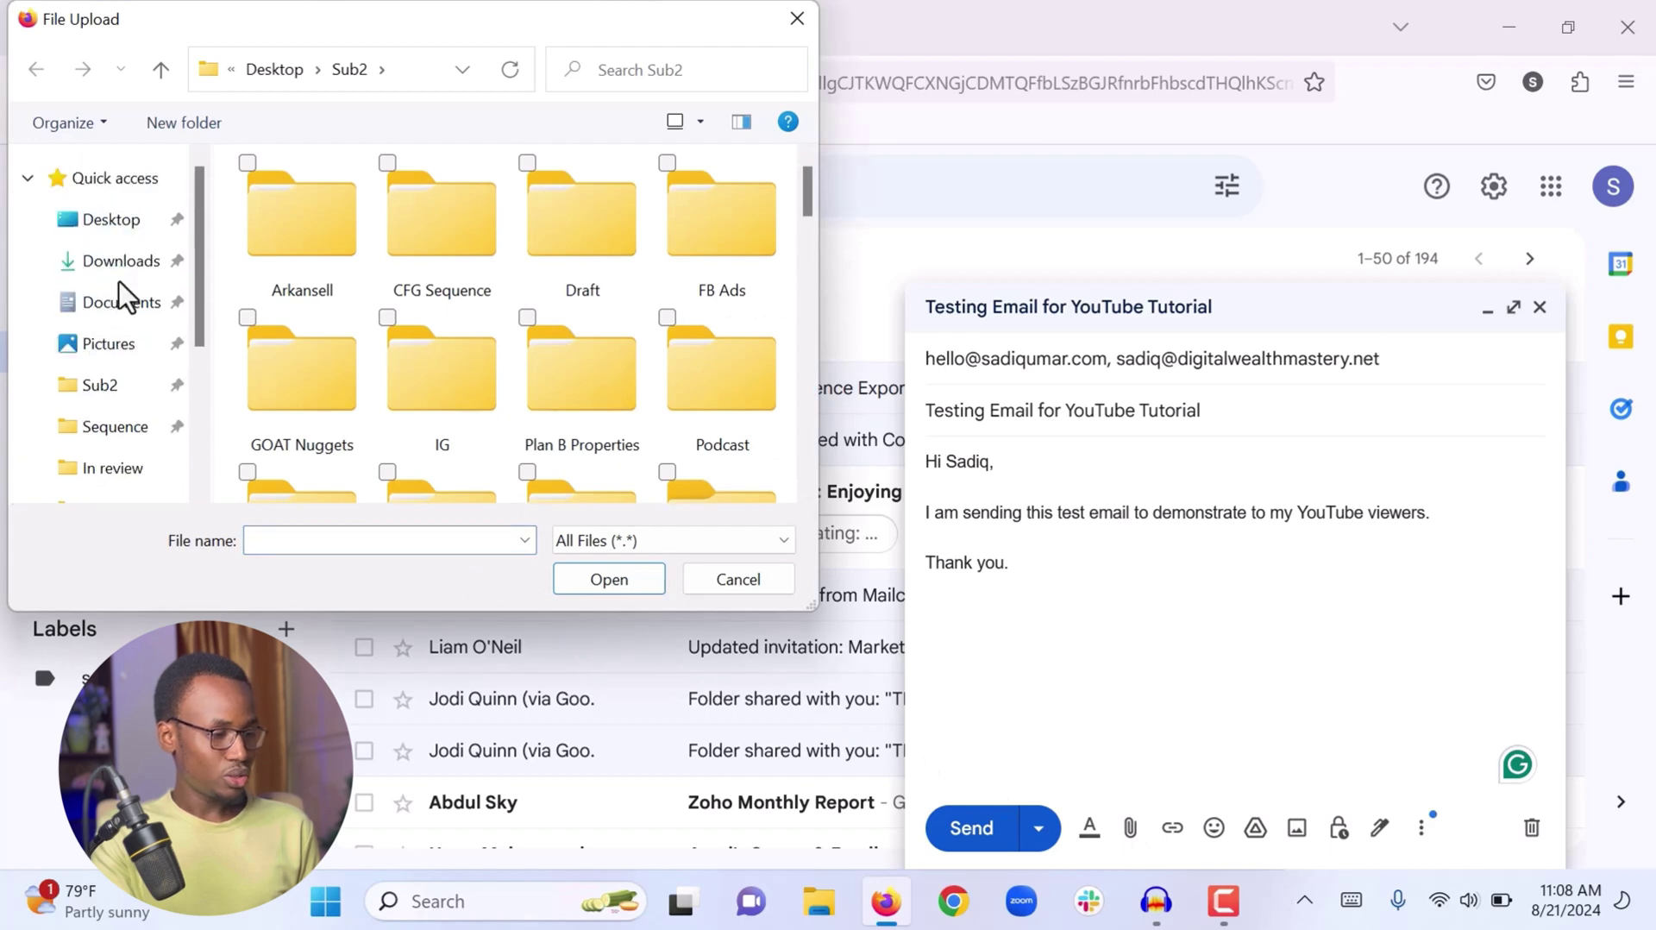
pyautogui.click(111, 269)
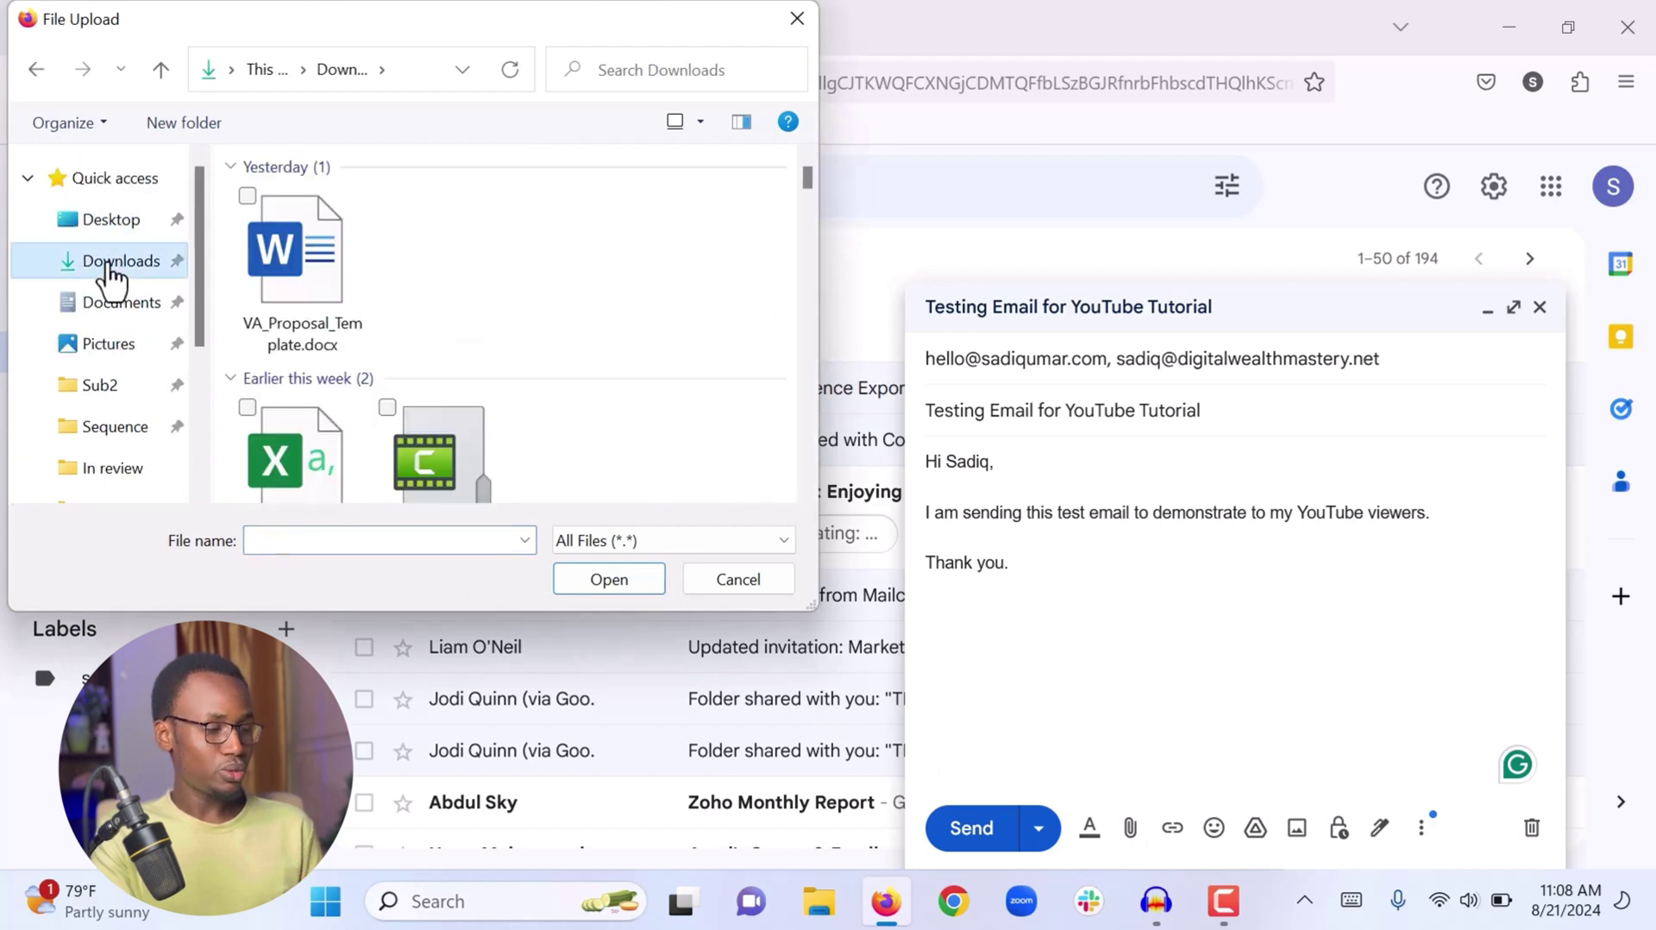
pyautogui.click(287, 282)
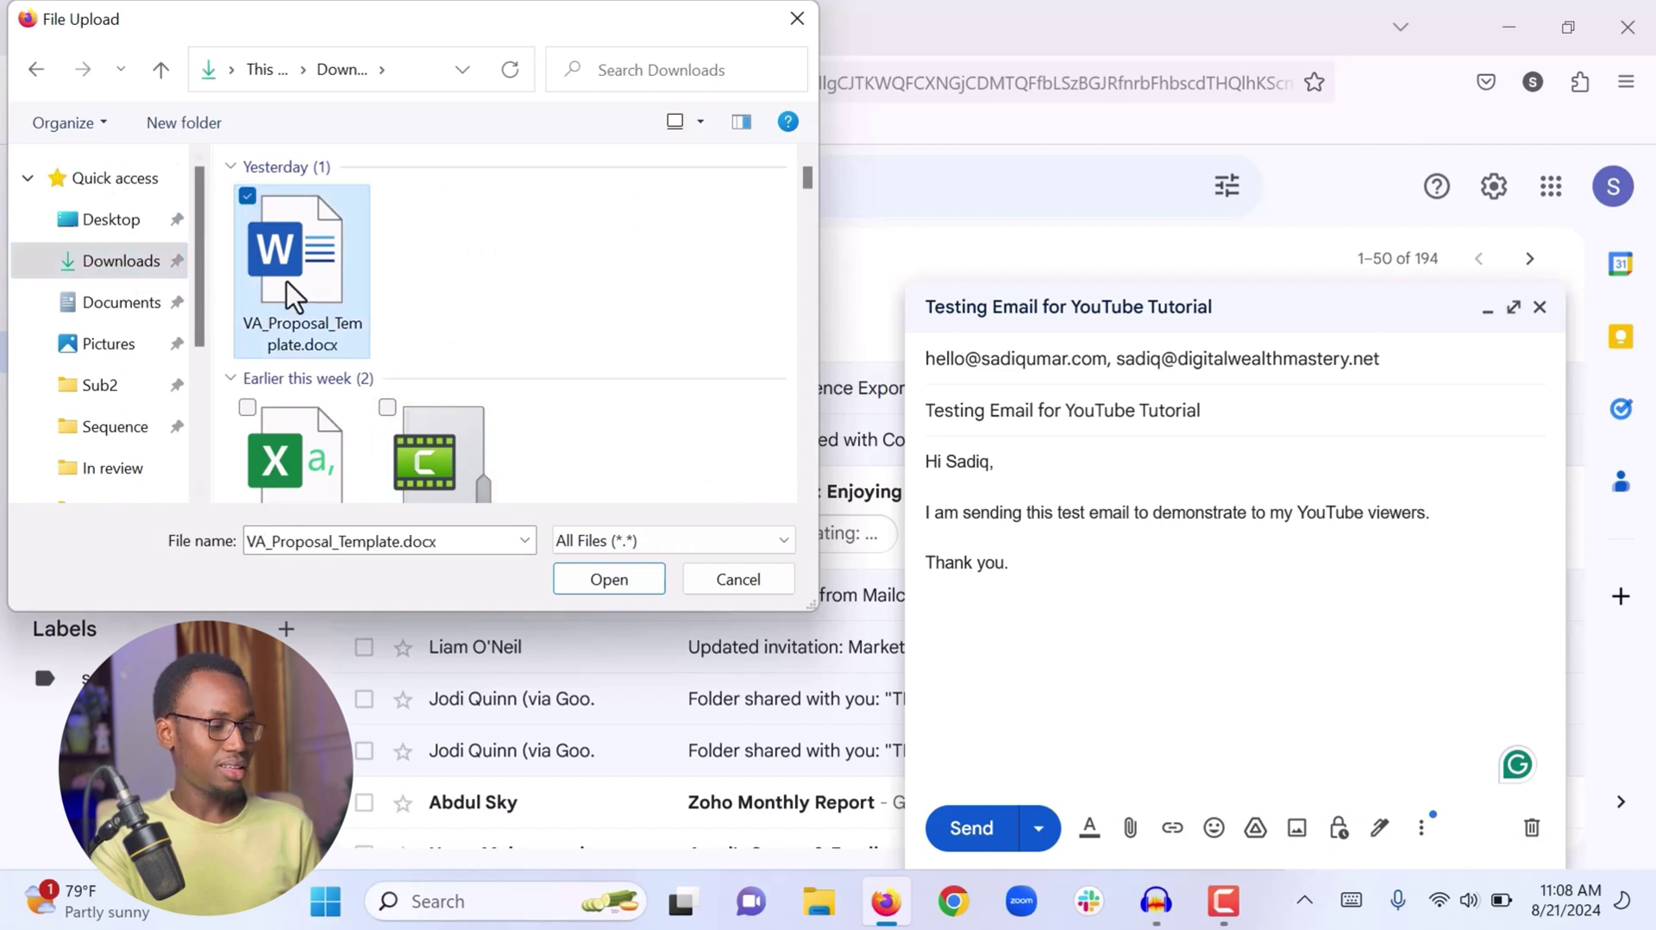
pyautogui.click(617, 578)
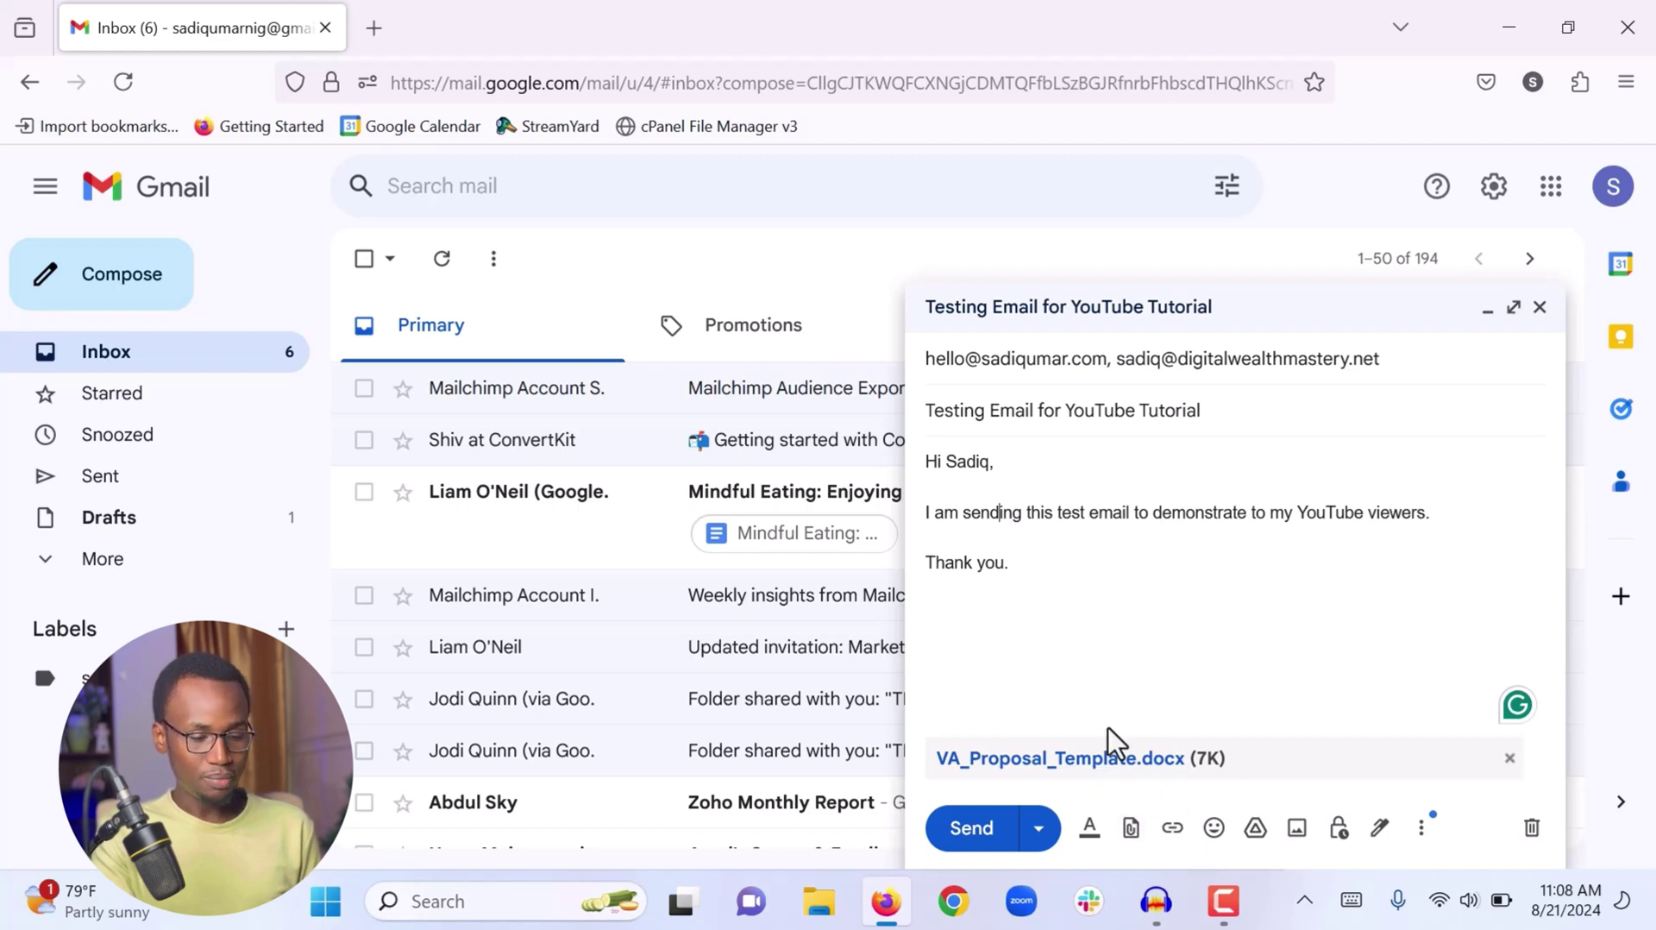
pyautogui.click(1402, 358)
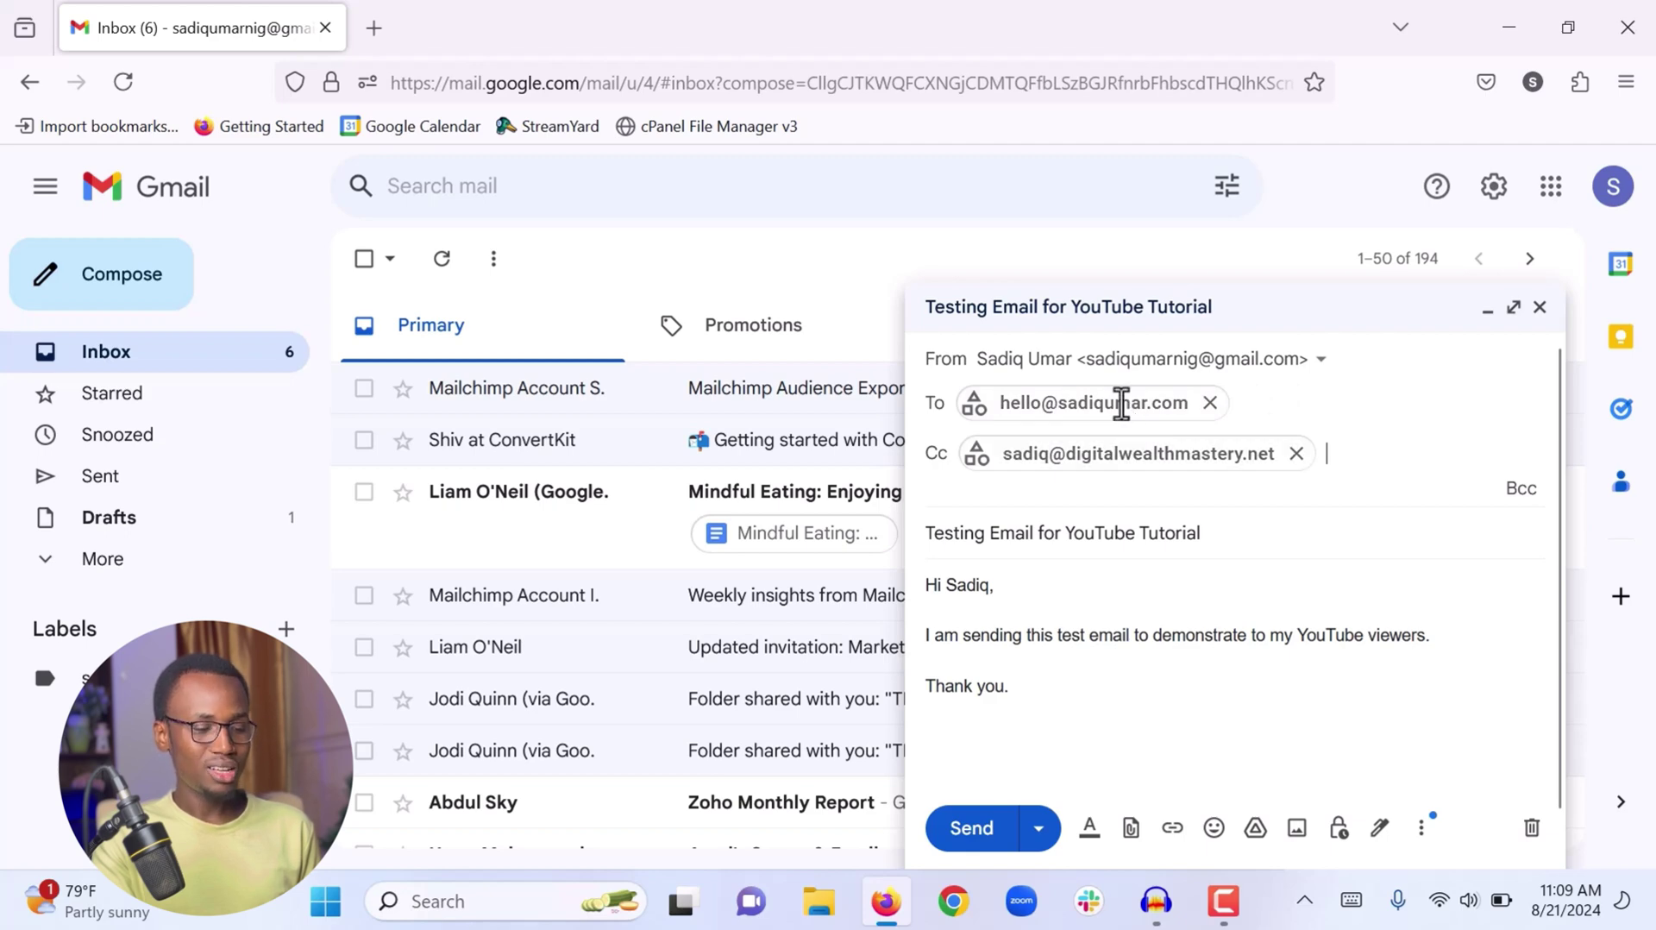
pyautogui.click(998, 621)
pyautogui.moveTo(1046, 577); pyautogui.dragTo(913, 443)
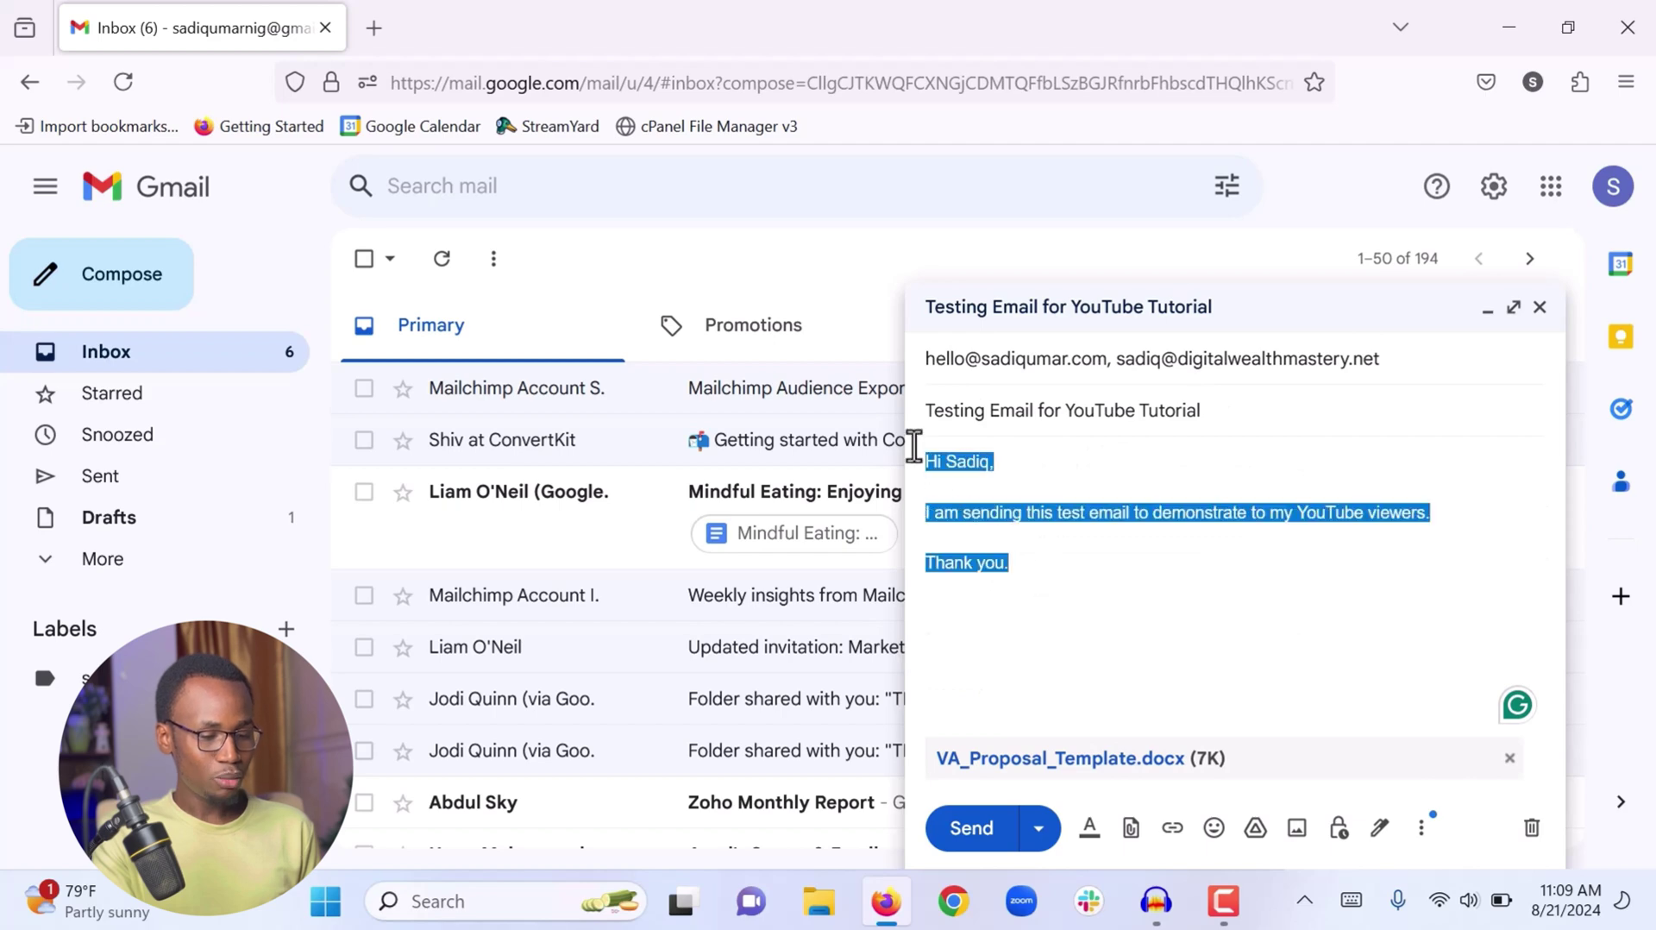
pyautogui.click(993, 487)
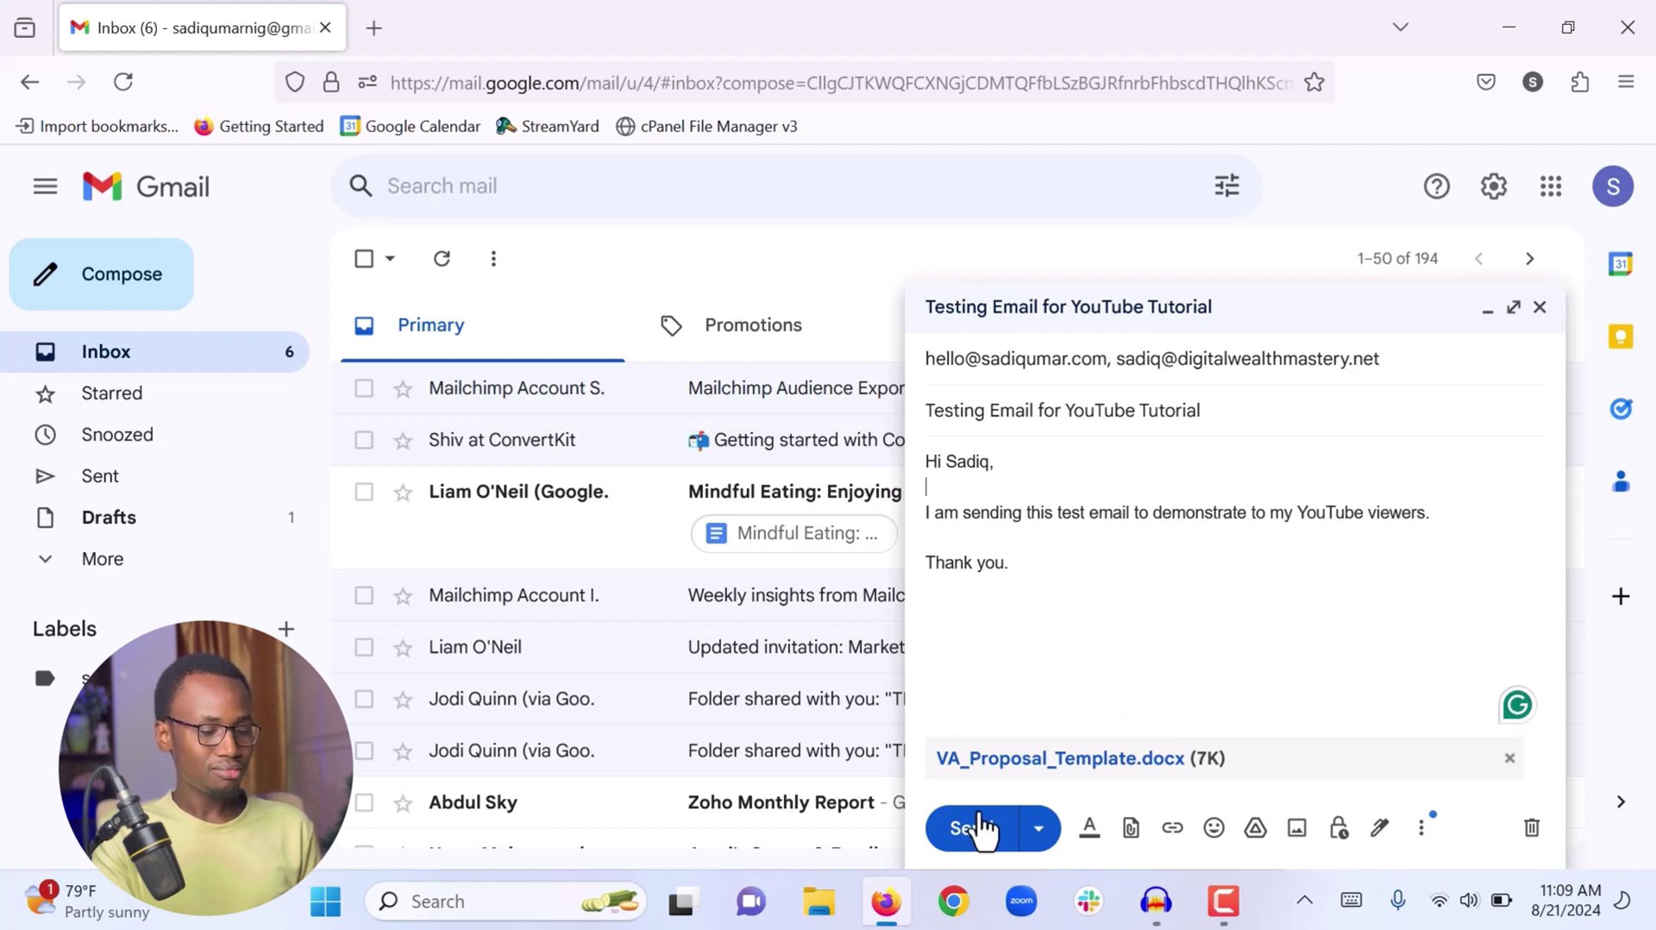
pyautogui.click(966, 832)
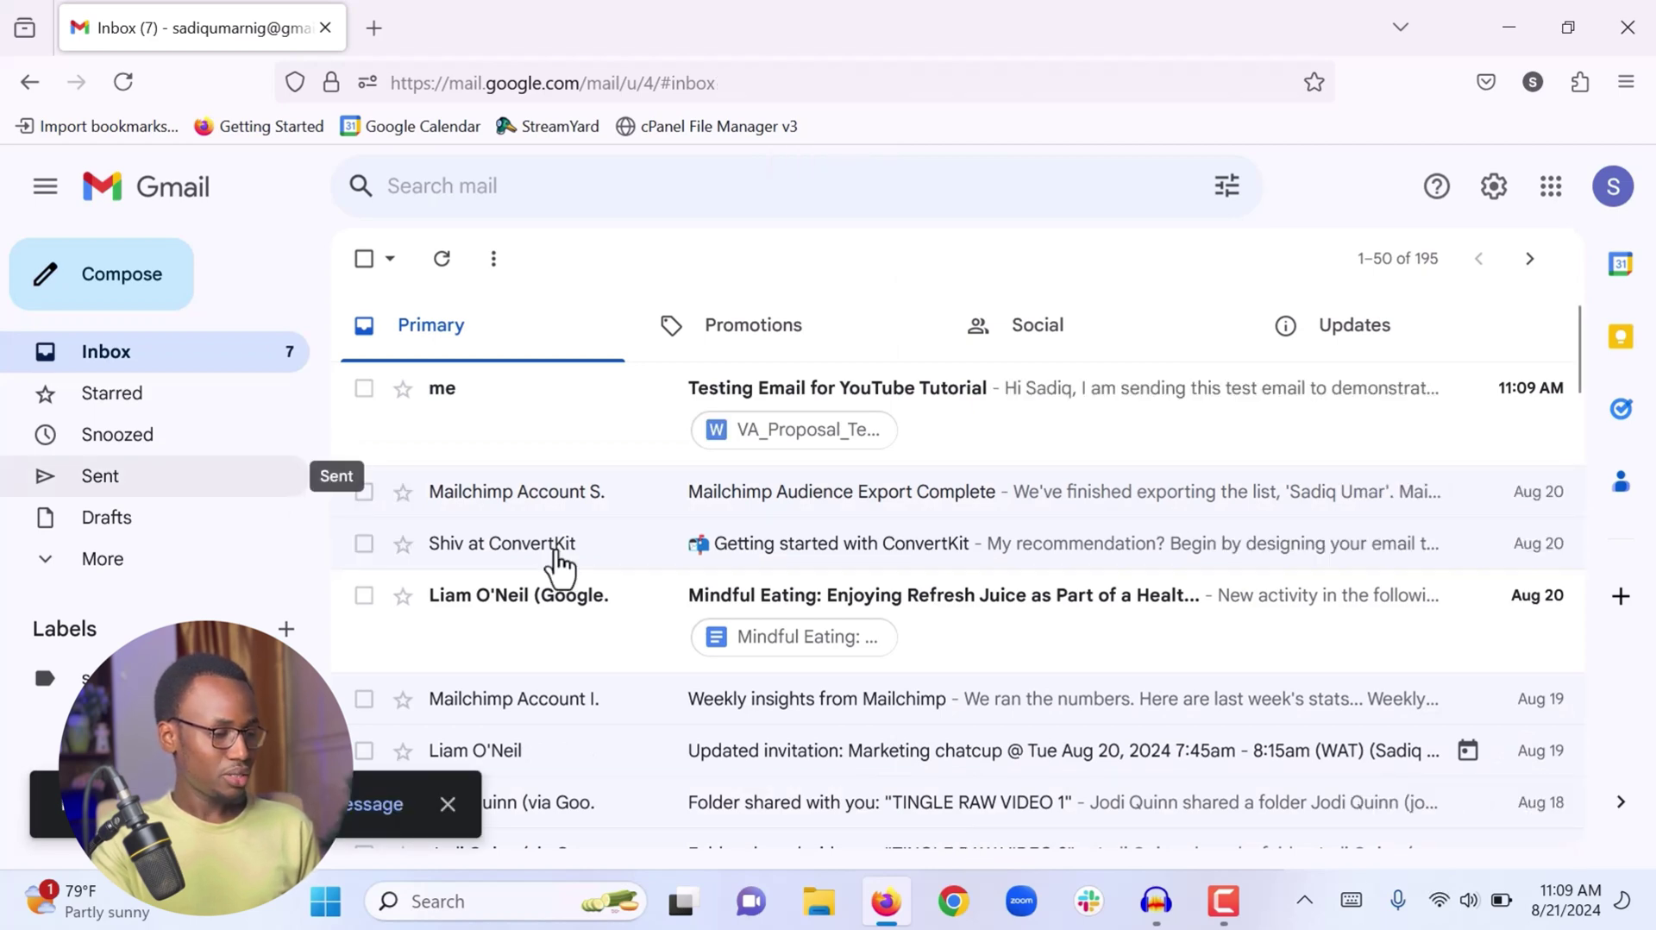
# Open the sent 'Testing Email for YouTube Tutorial' message from the Sent folder
pyautogui.click(110, 496)
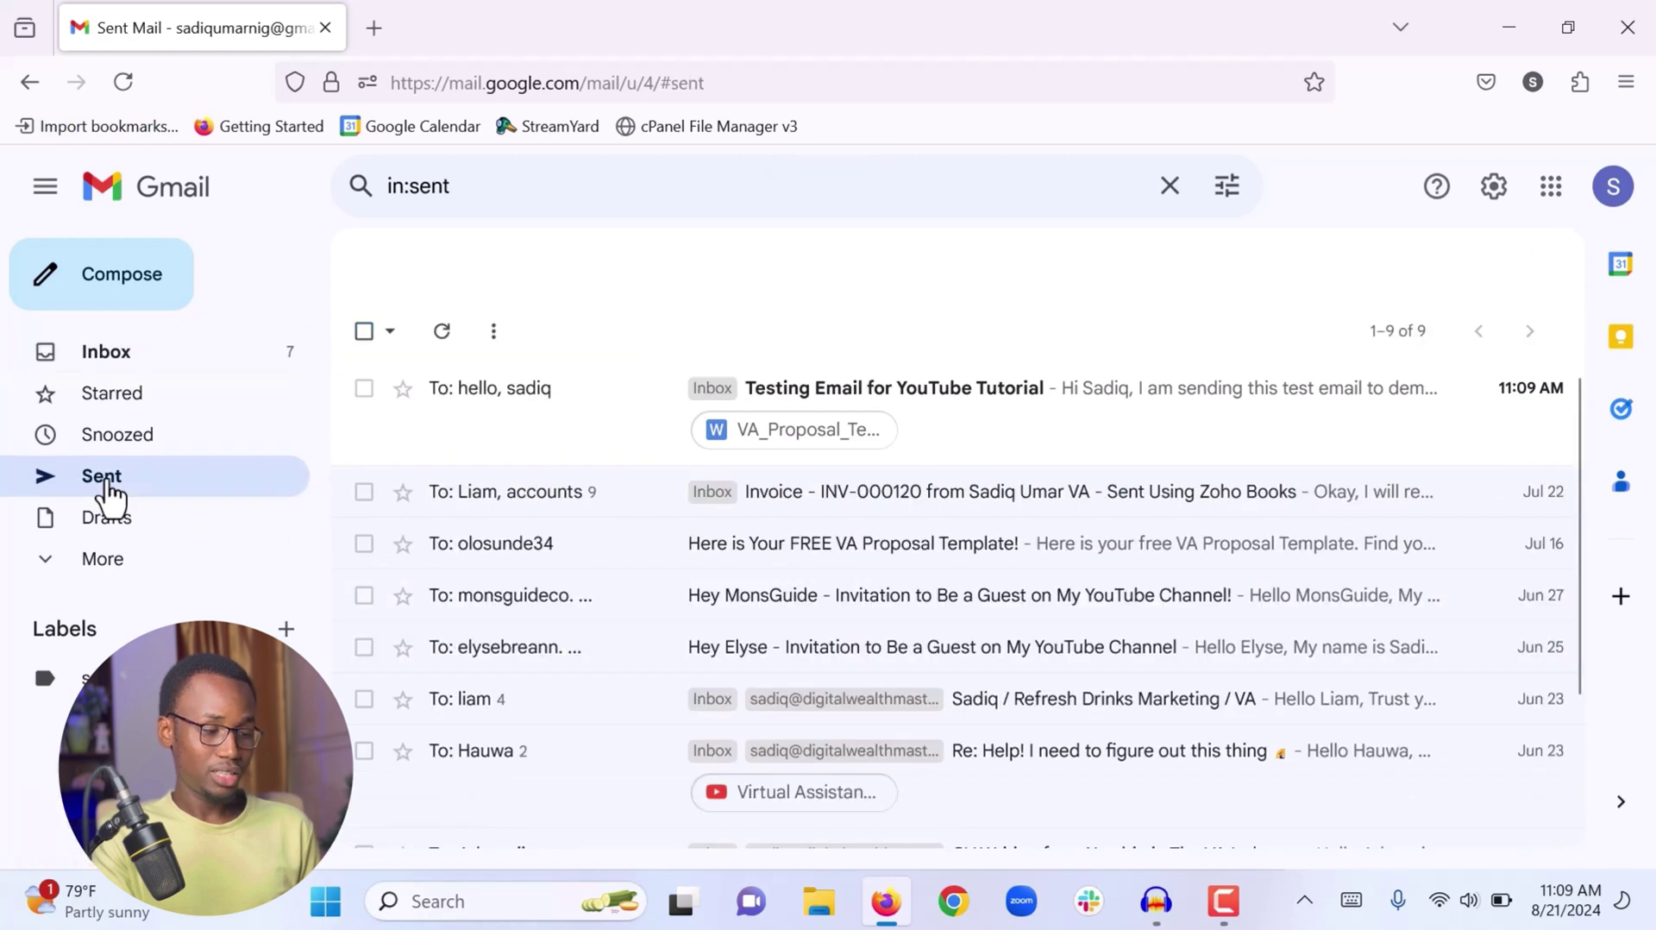
pyautogui.click(1042, 455)
pyautogui.scroll(-2, 892, 542)
pyautogui.scroll(2, 892, 542)
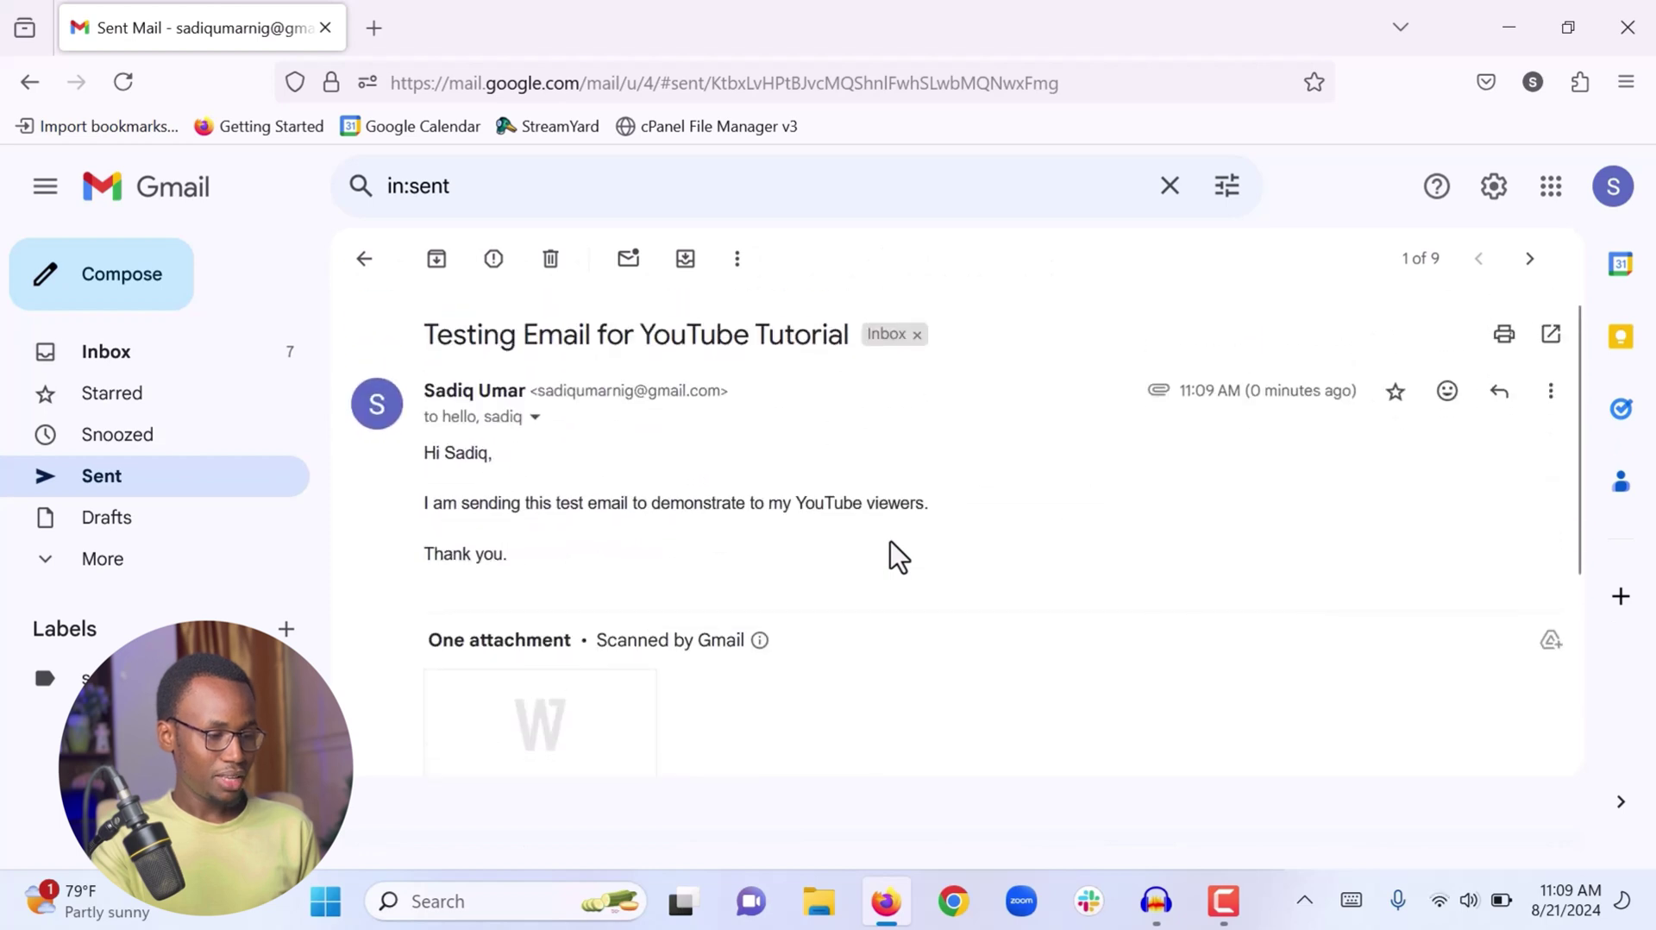
# Check the sent message's To/Cc details and its VA_Proposal_Template.docx attachment
pyautogui.click(534, 418)
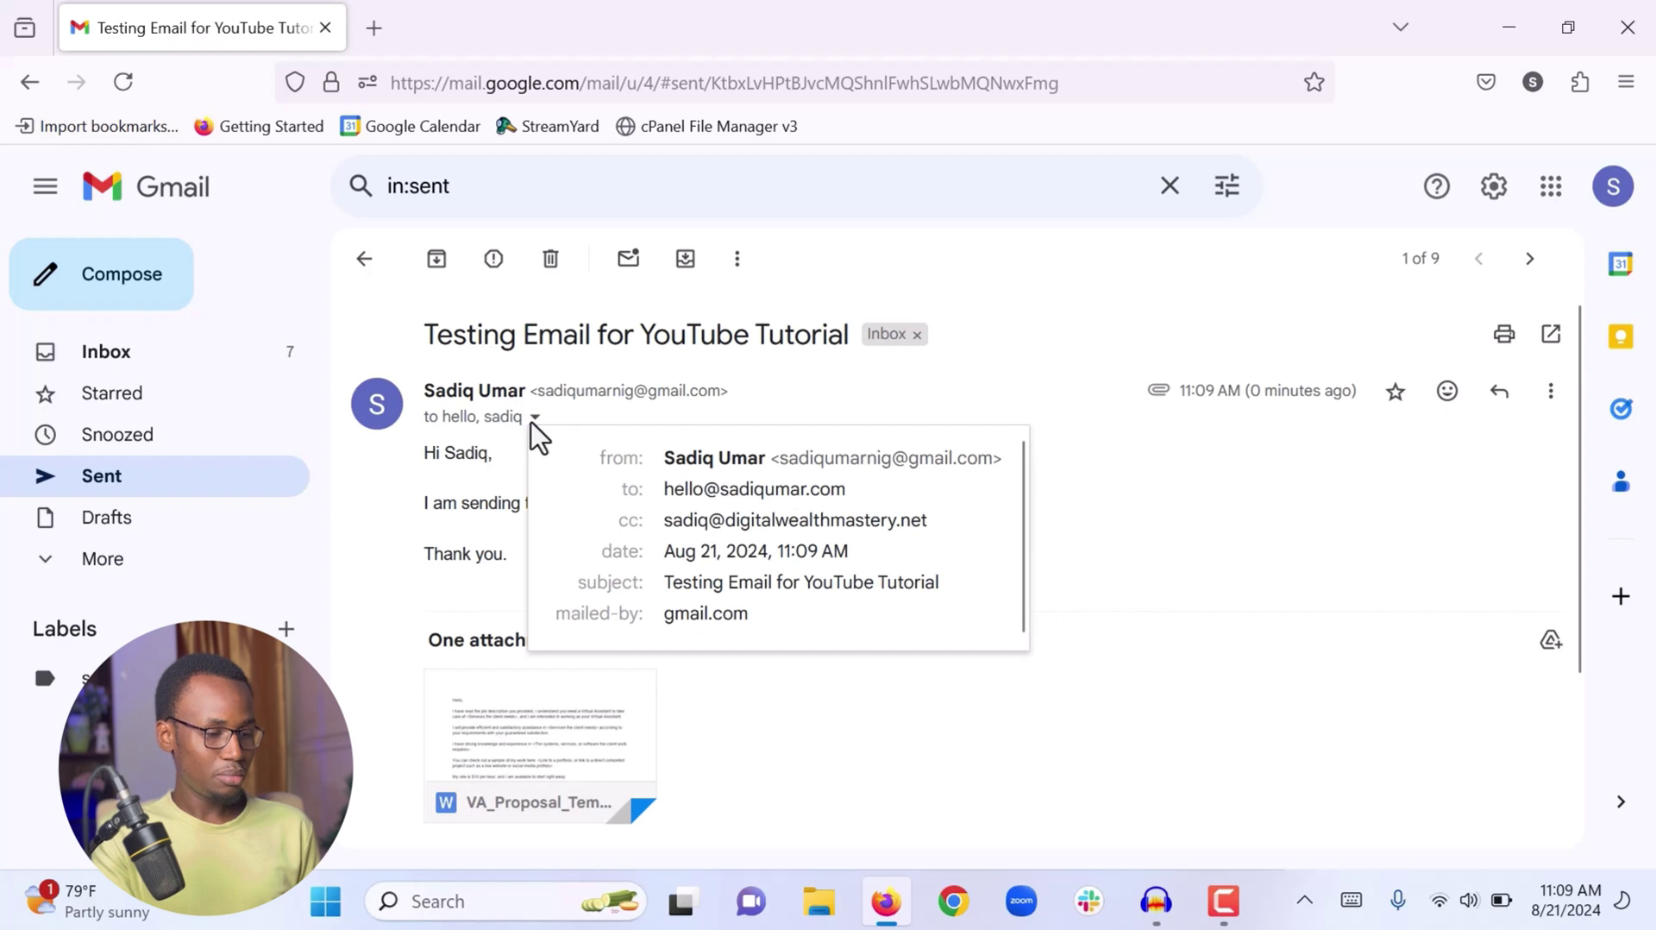
pyautogui.click(1078, 685)
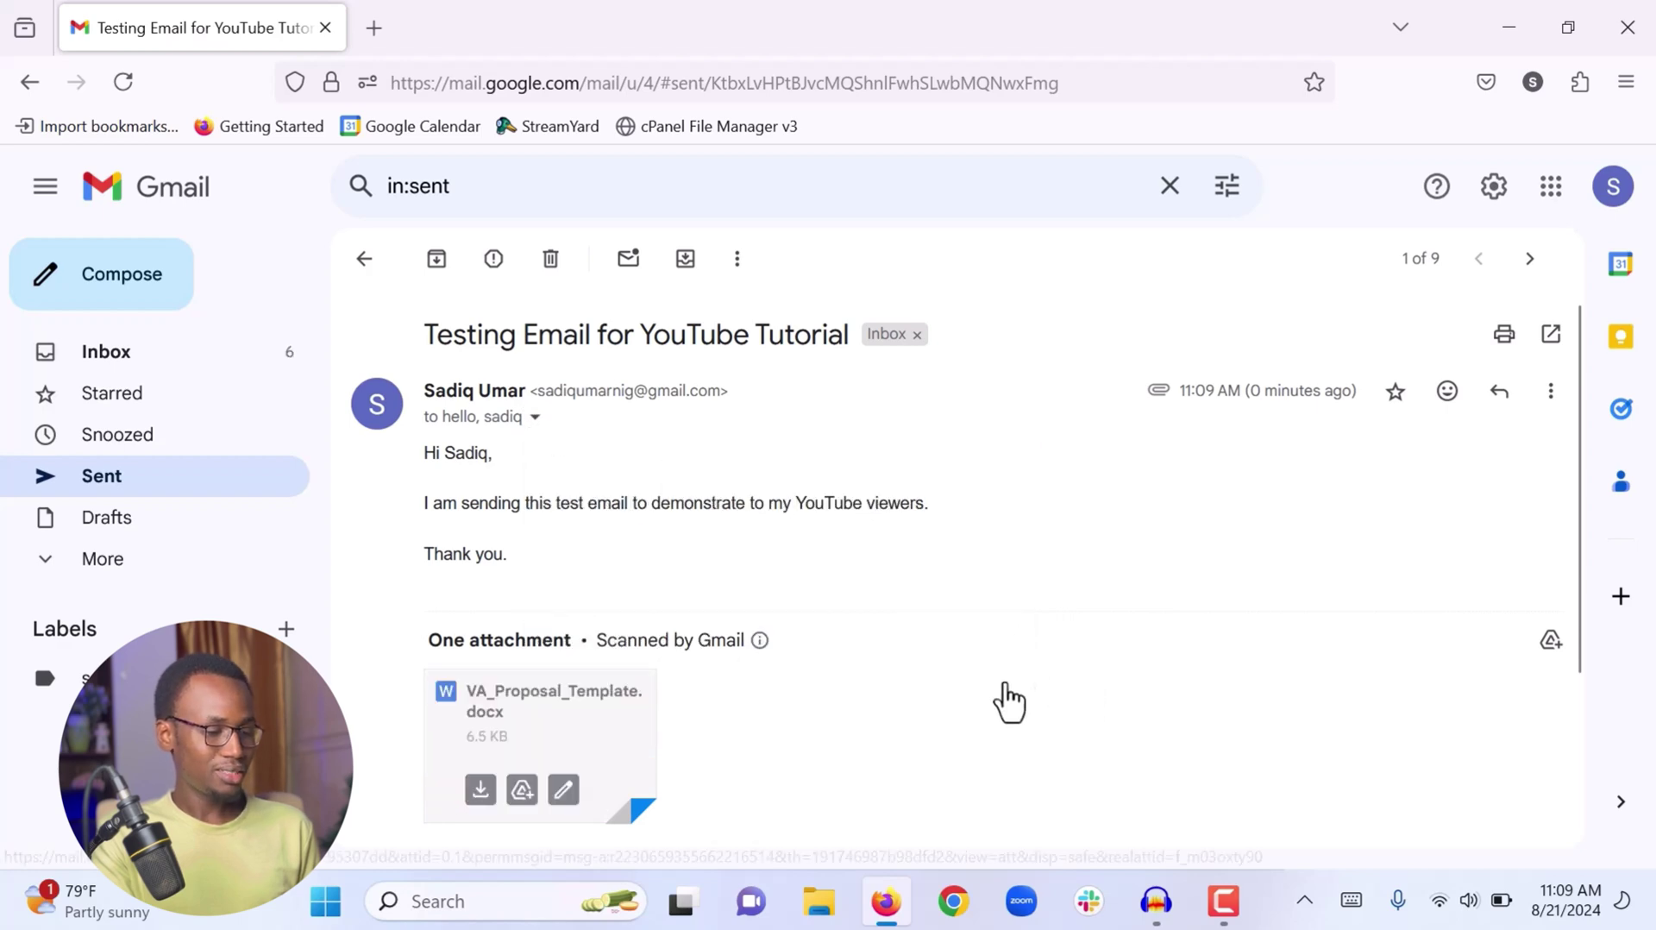
pyautogui.scroll(-1, 513, 681)
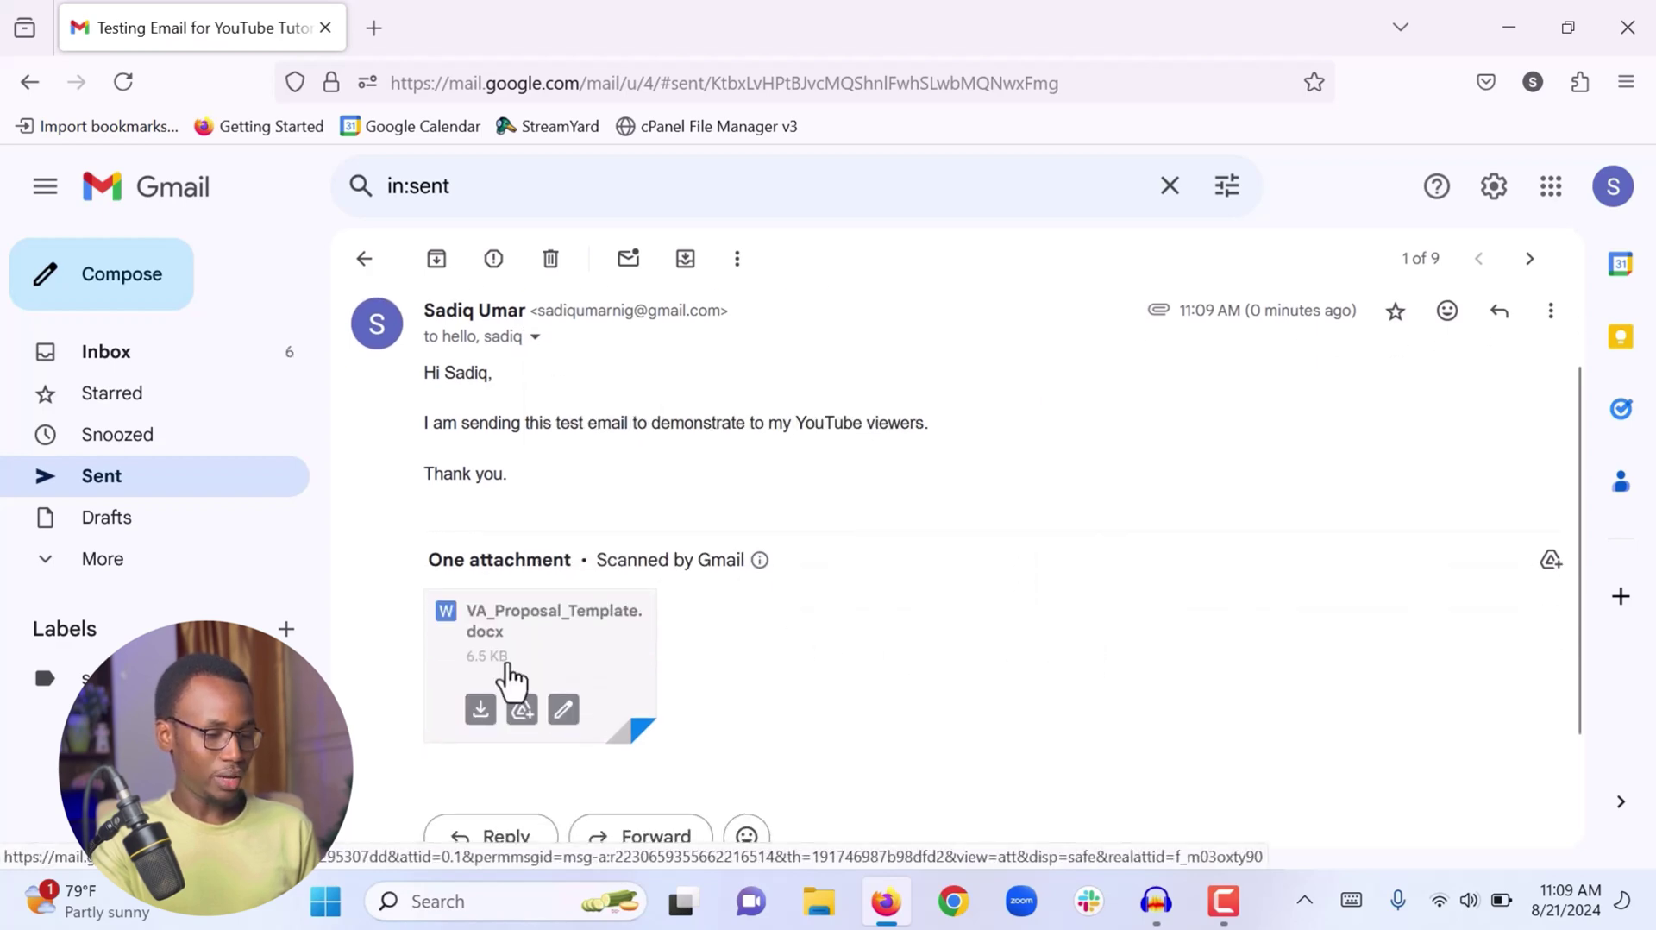
pyautogui.scroll(1, 509, 679)
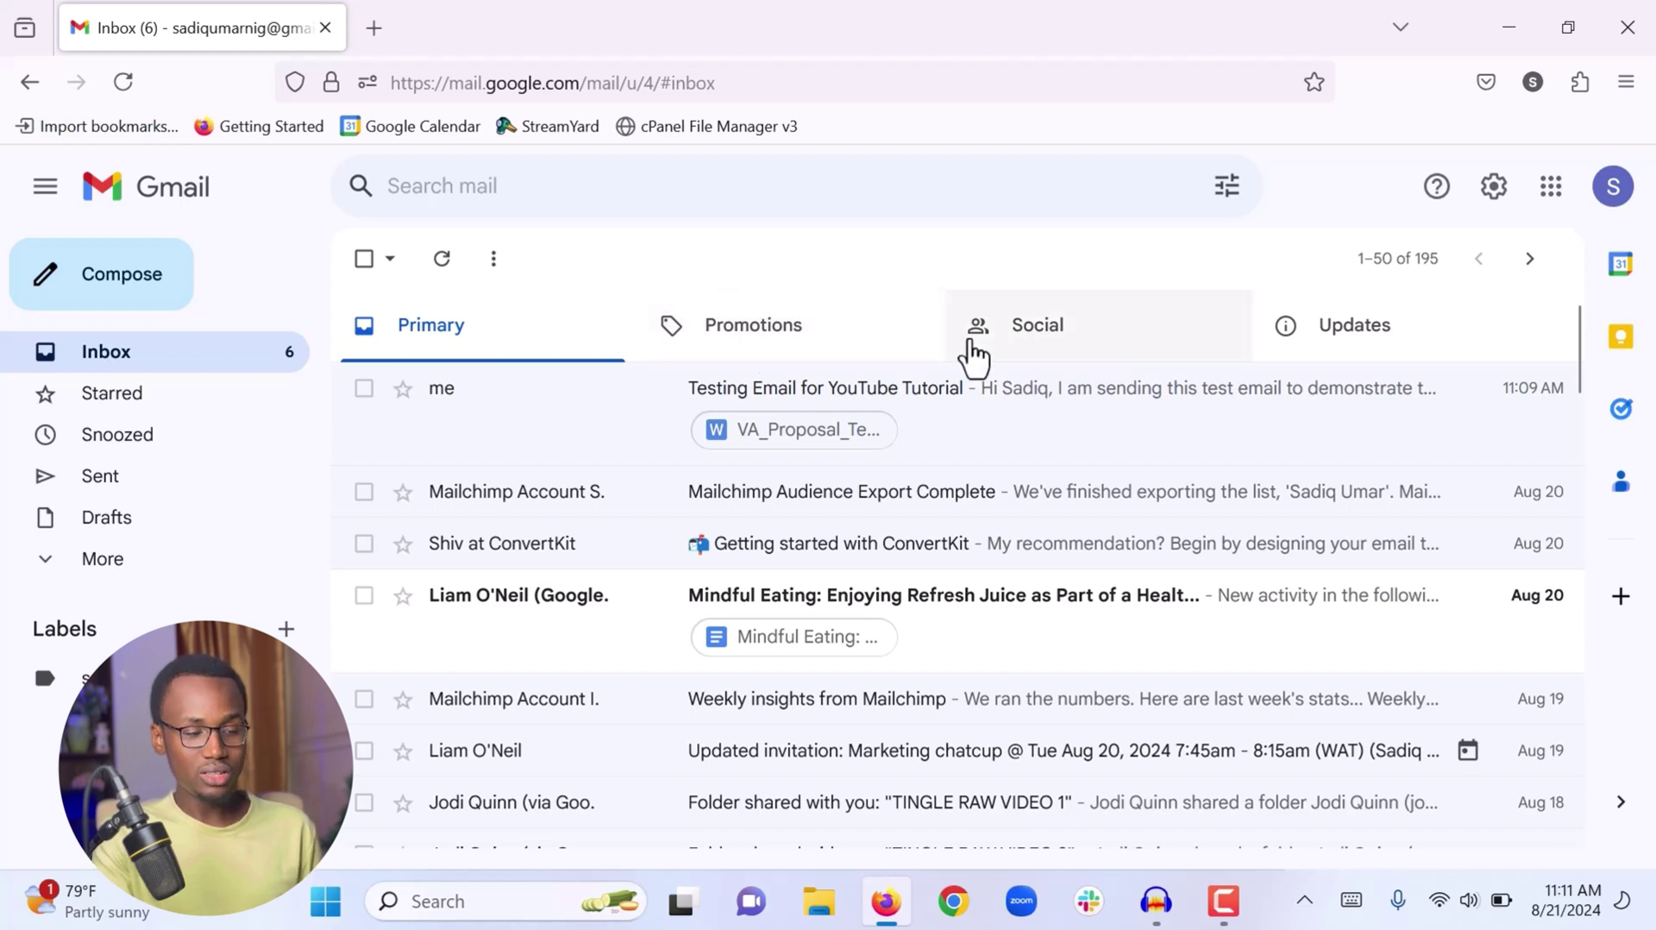
pyautogui.click(1049, 352)
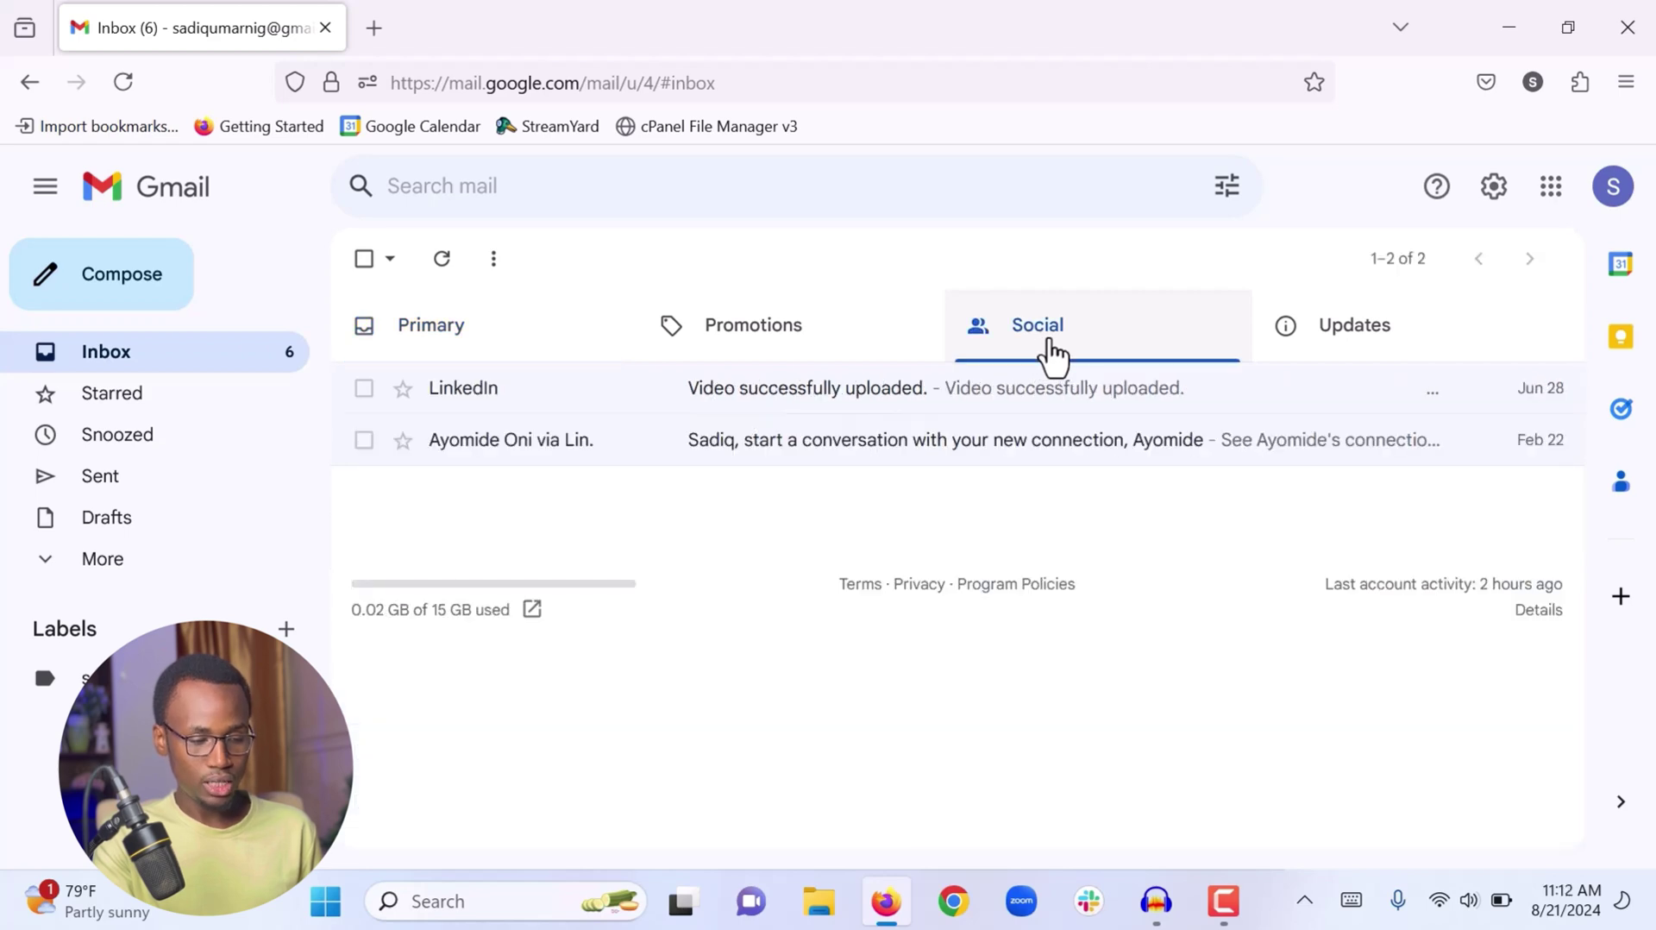
pyautogui.click(497, 349)
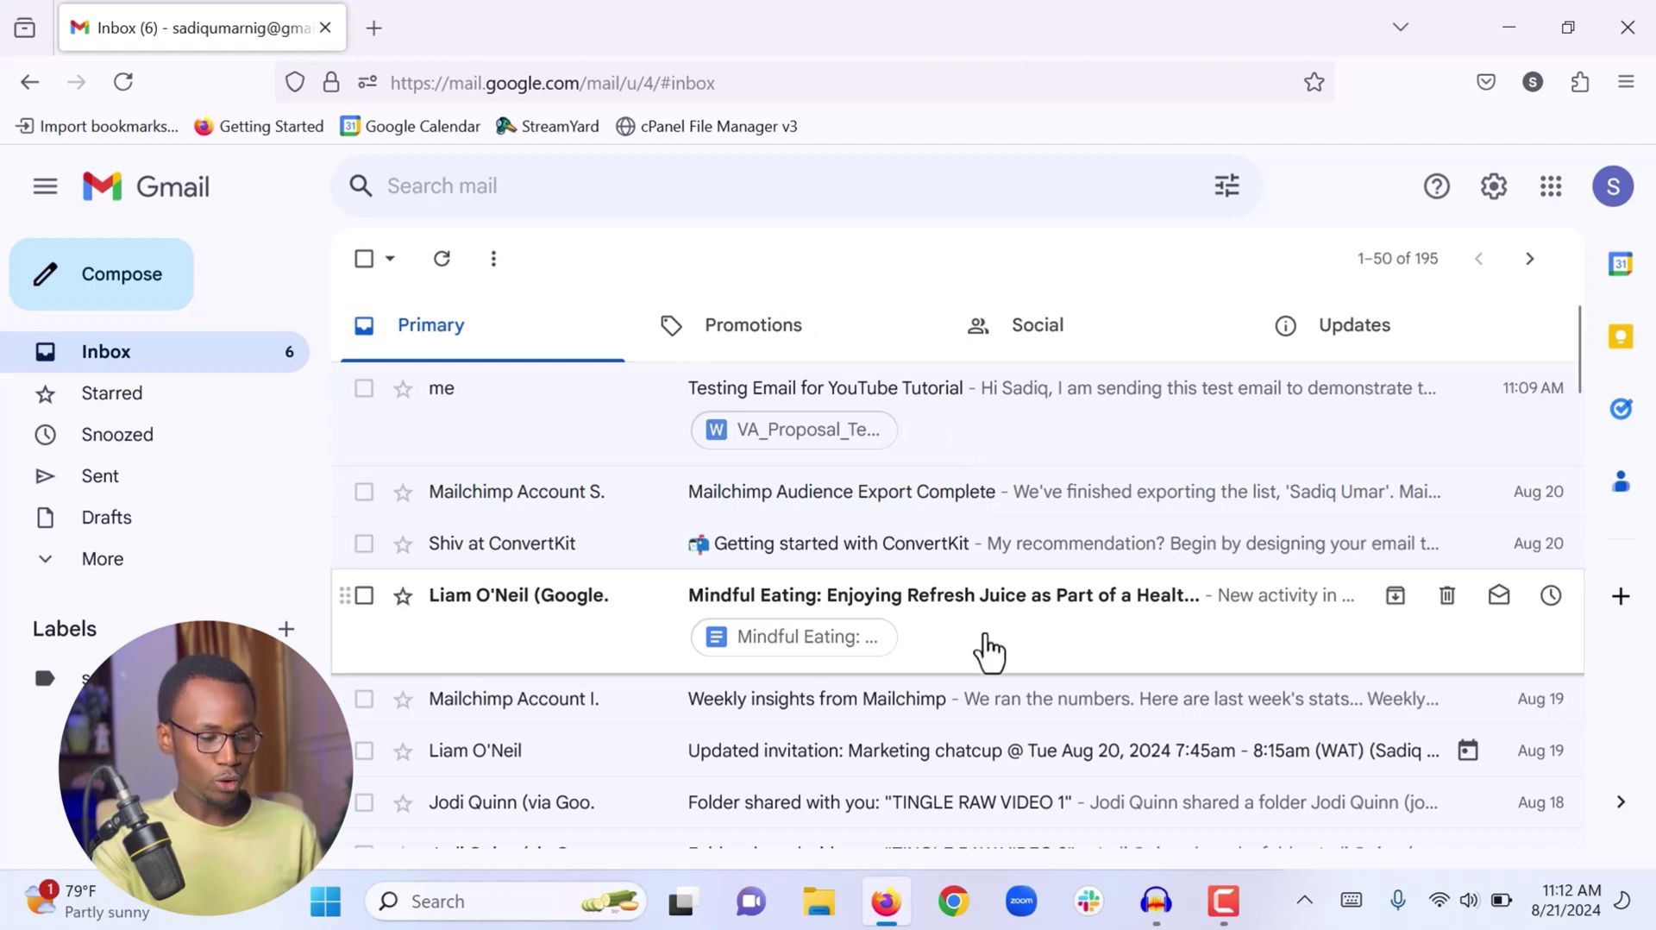
pyautogui.scroll(-2, 932, 362)
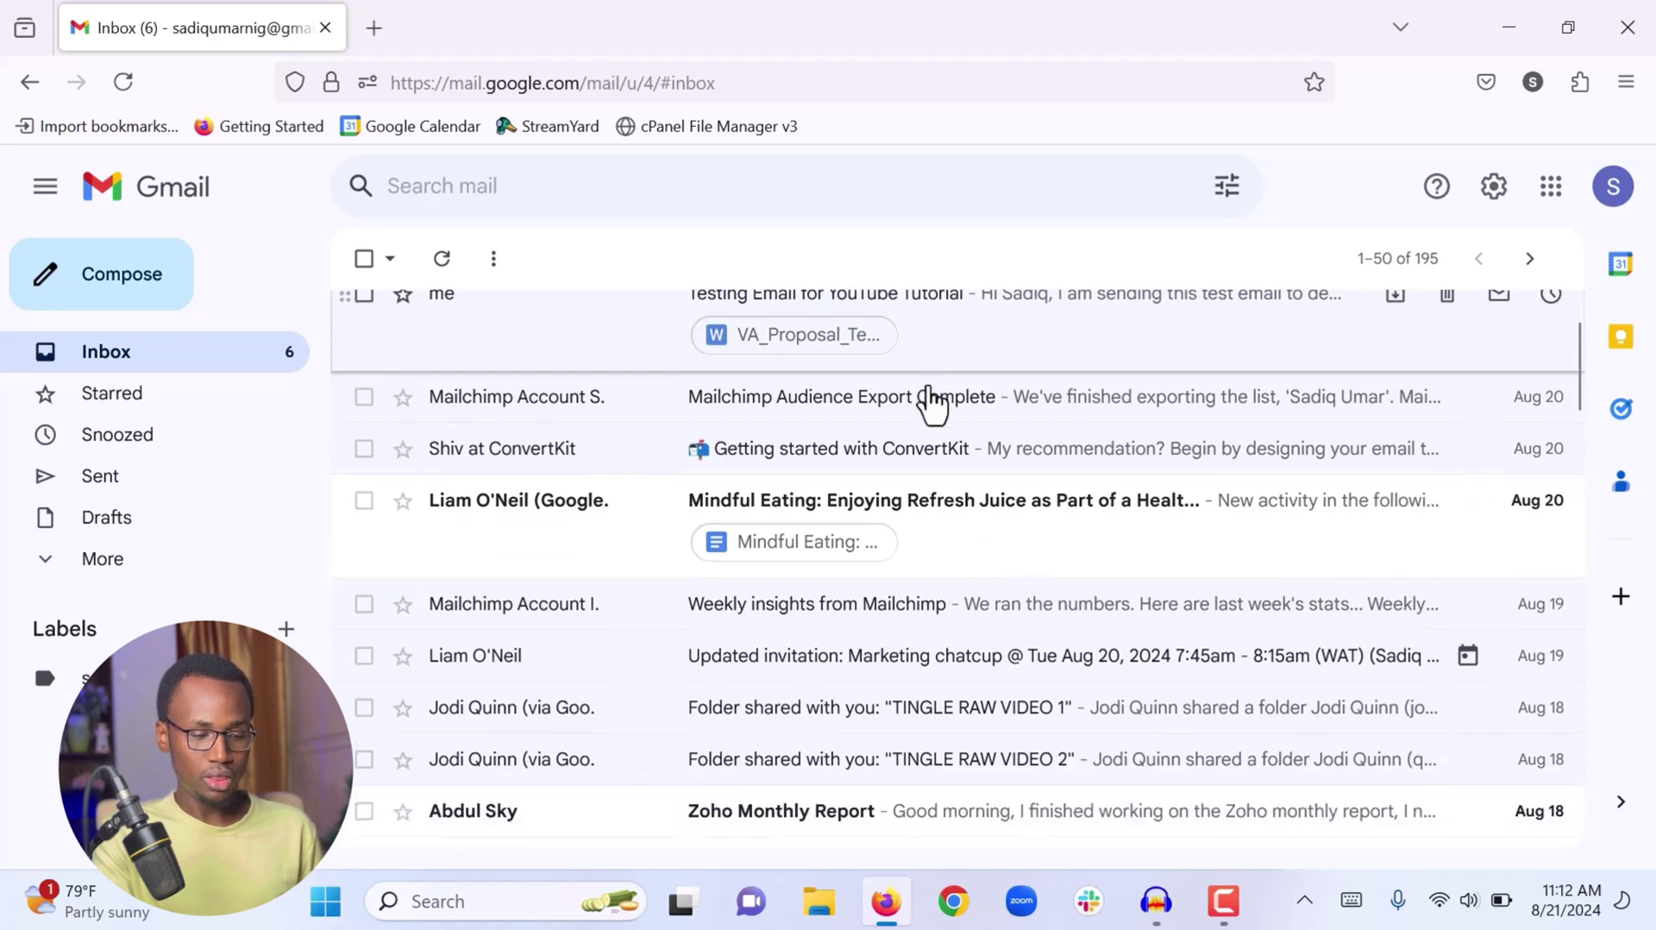
pyautogui.scroll(-3, 1009, 549)
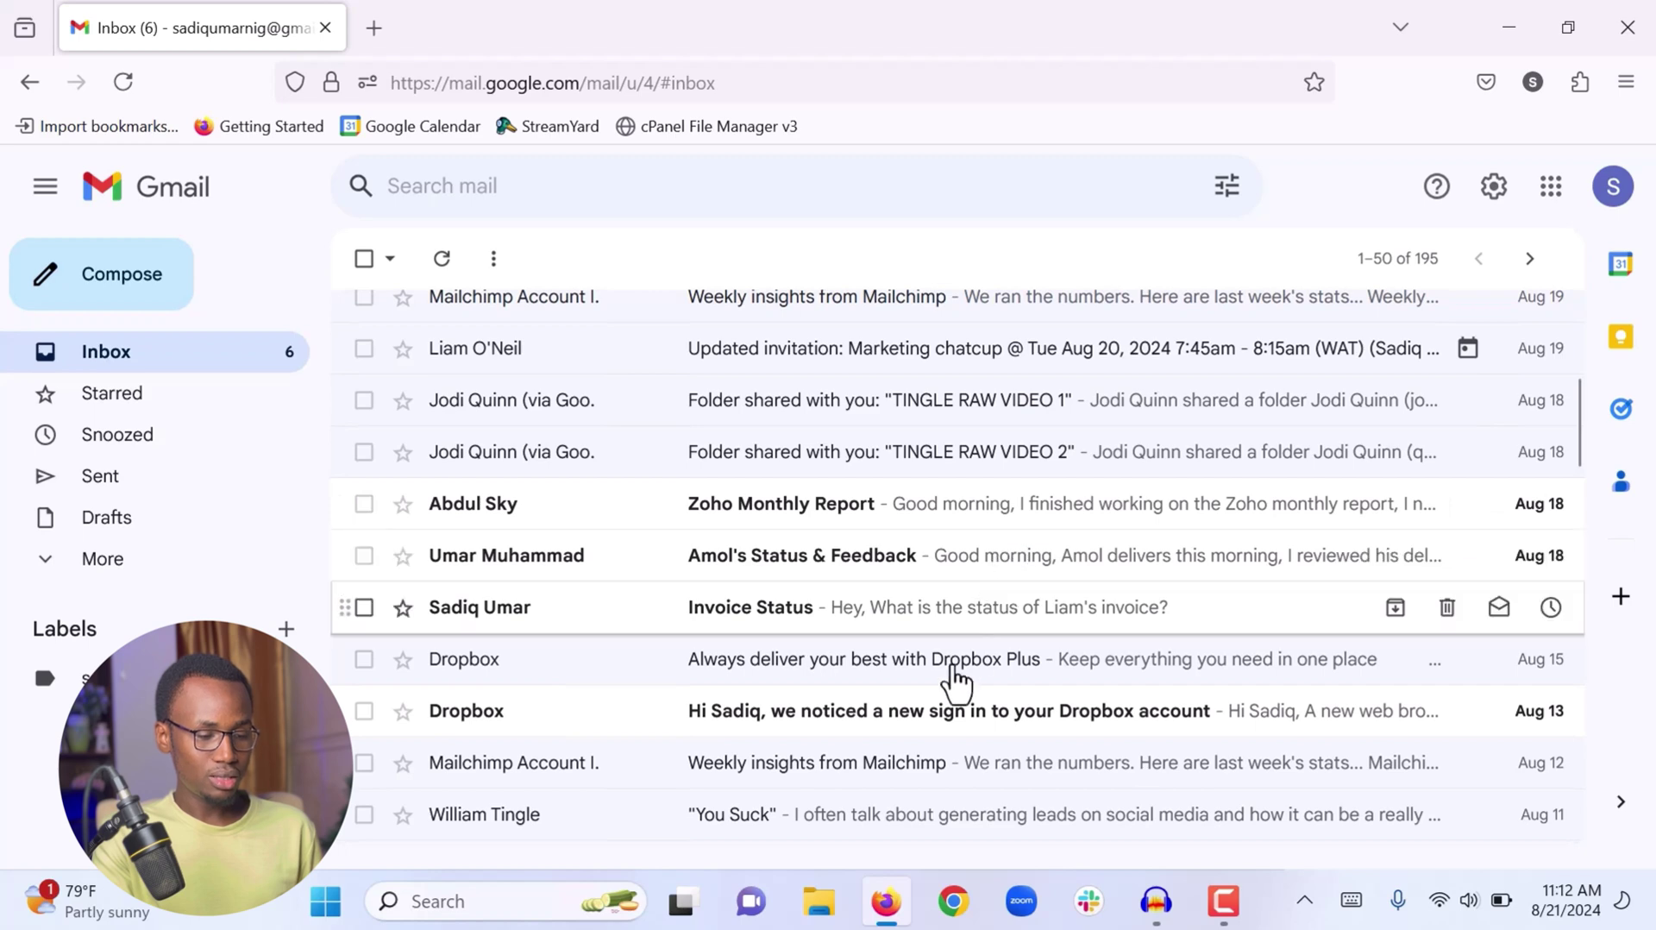
pyautogui.scroll(5, 936, 729)
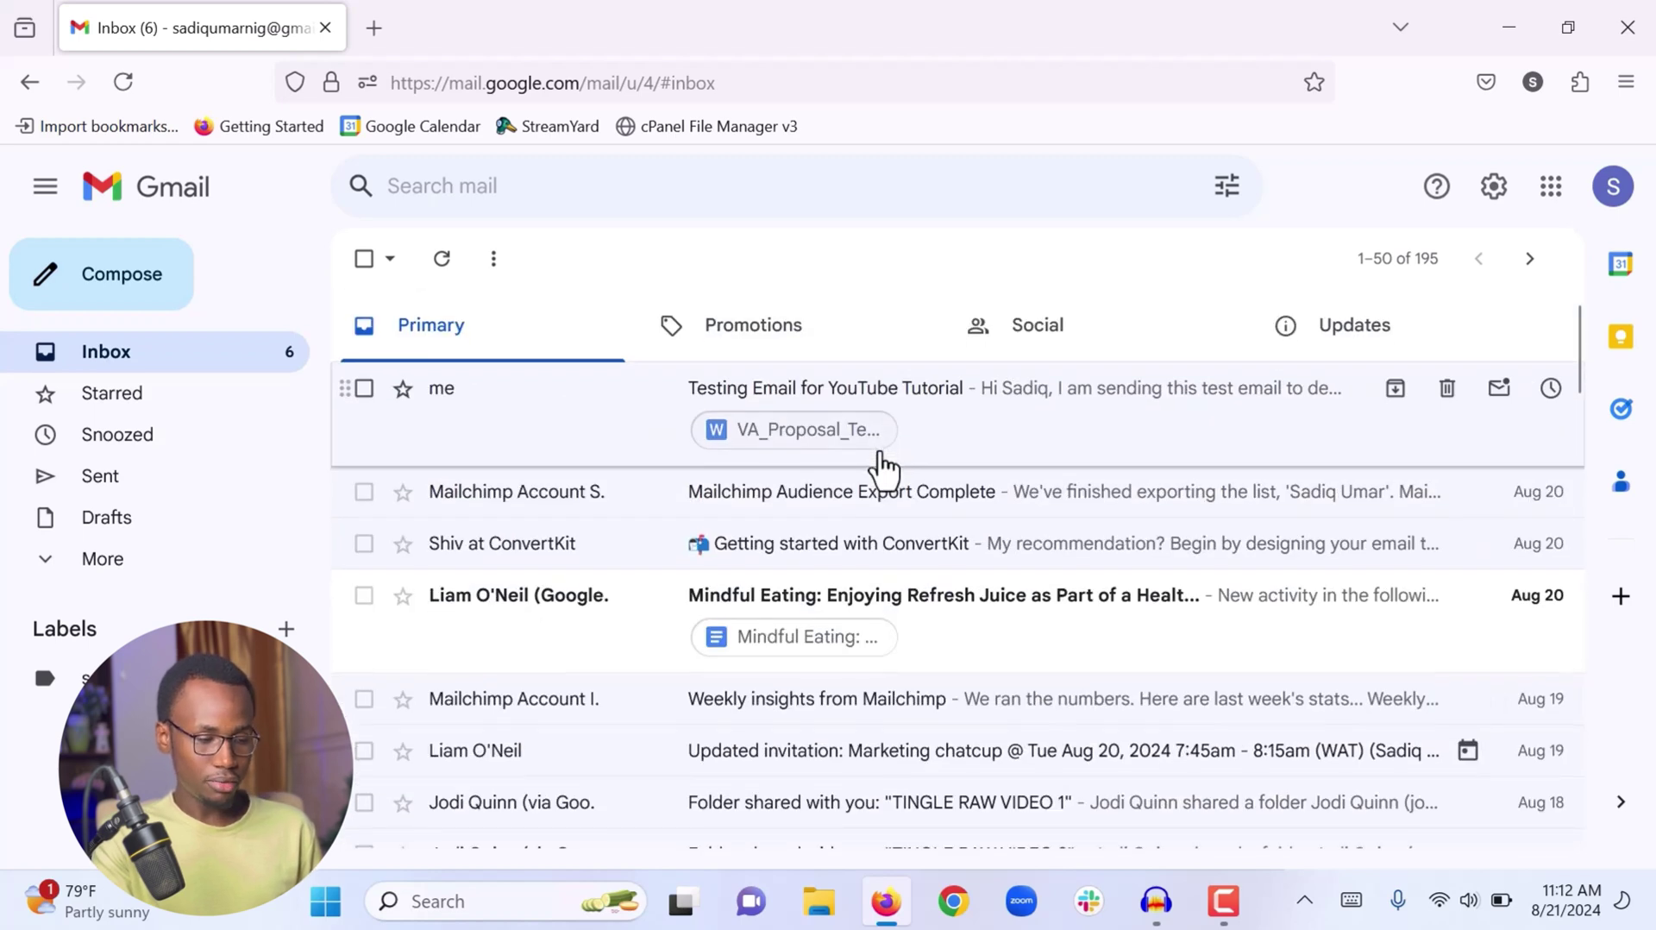
pyautogui.press('e')
pyautogui.scroll(-3, 880, 469)
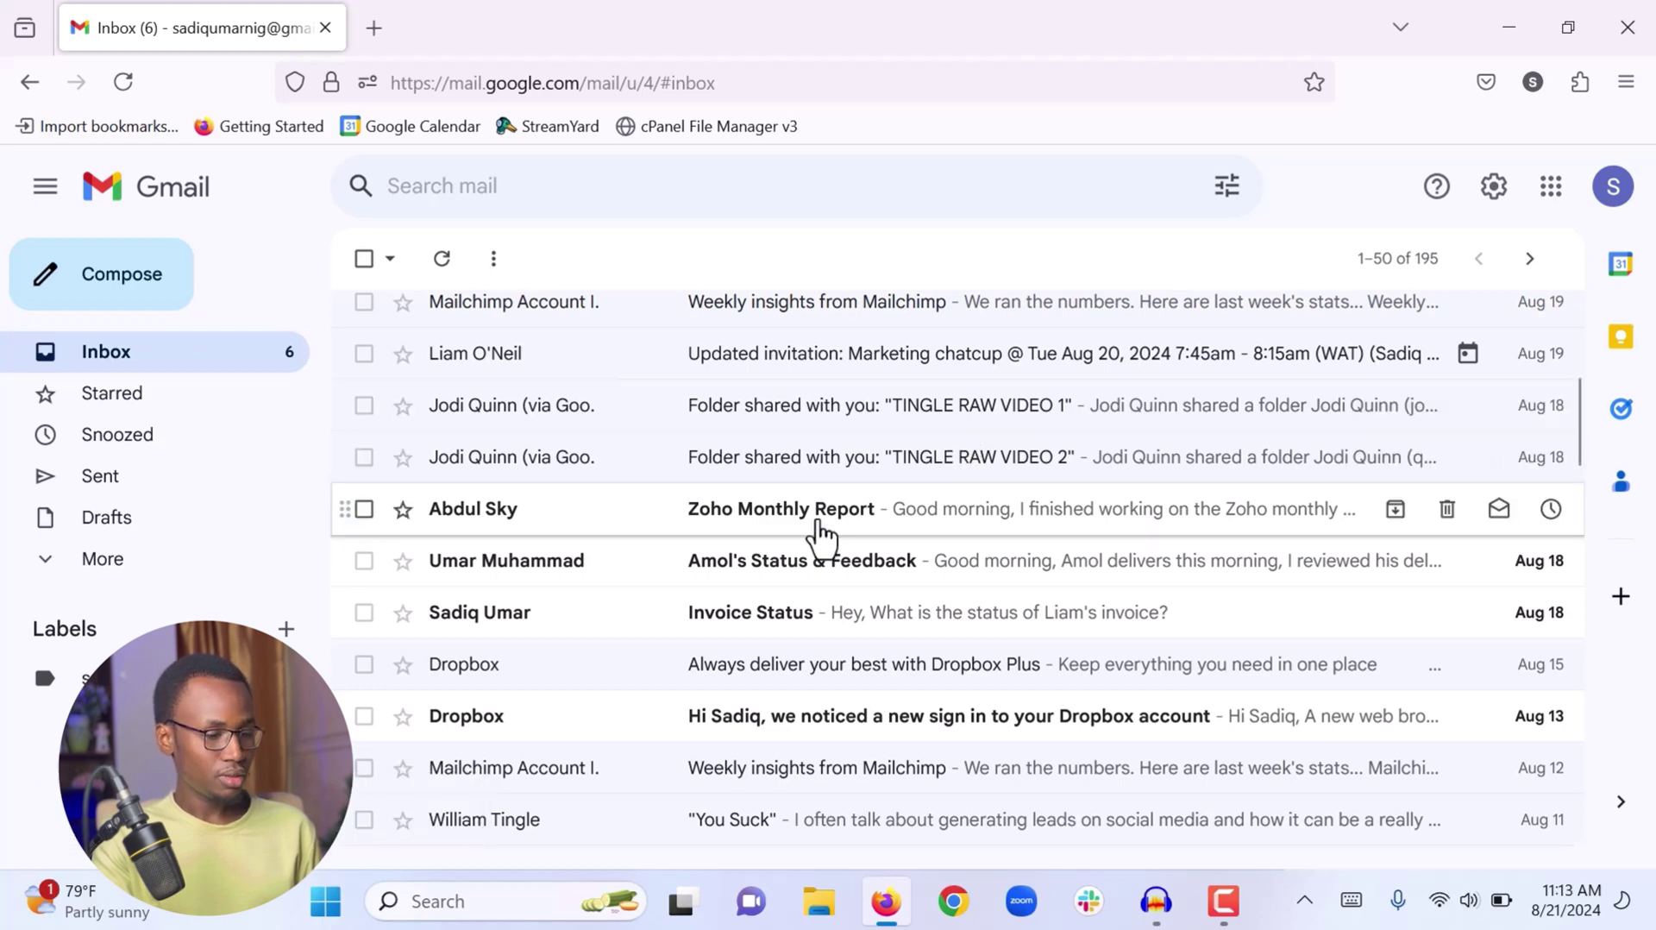
# Open the Zoho Monthly Report email and start forwarding it
pyautogui.click(819, 534)
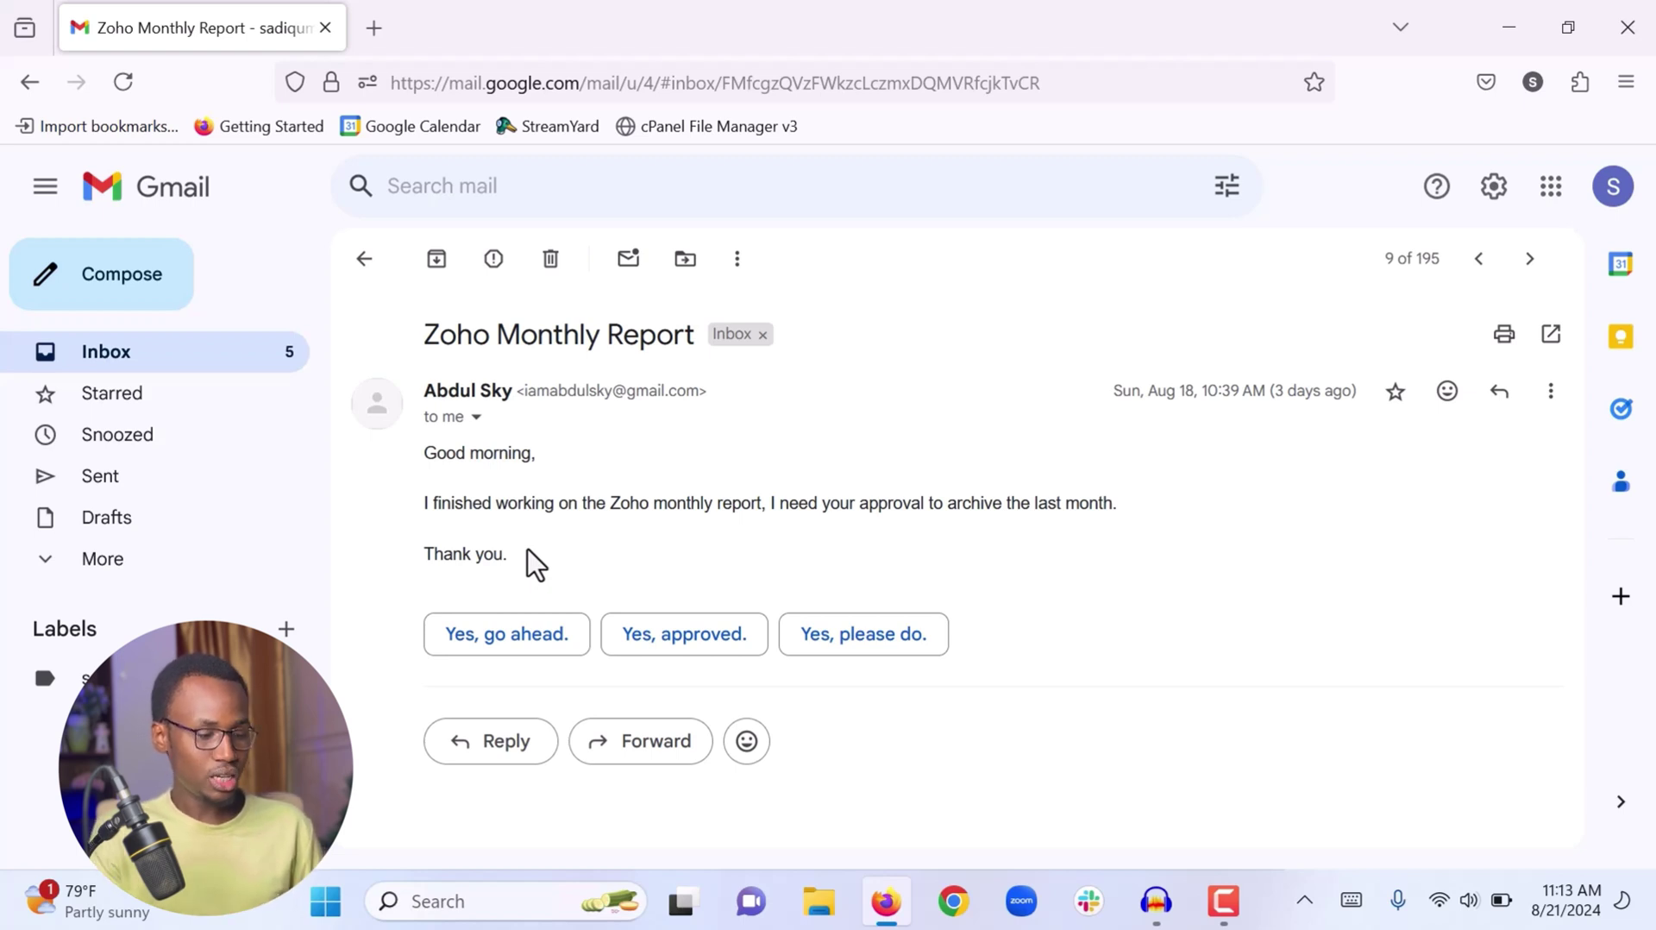
pyautogui.click(642, 748)
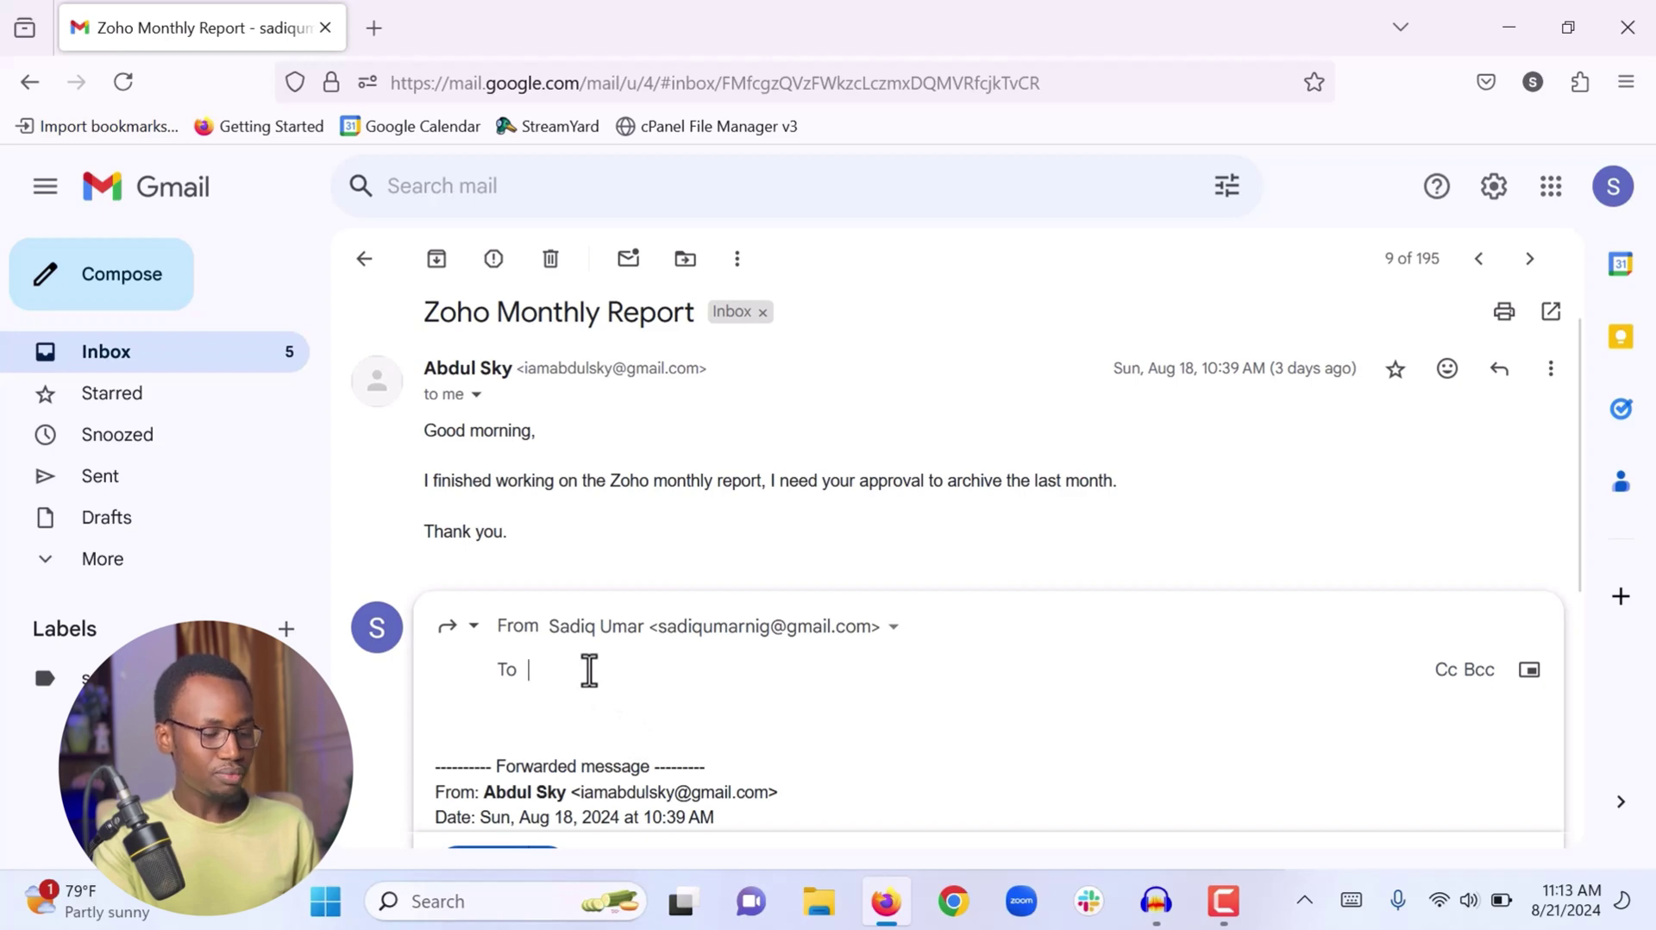
pyautogui.click(1448, 677)
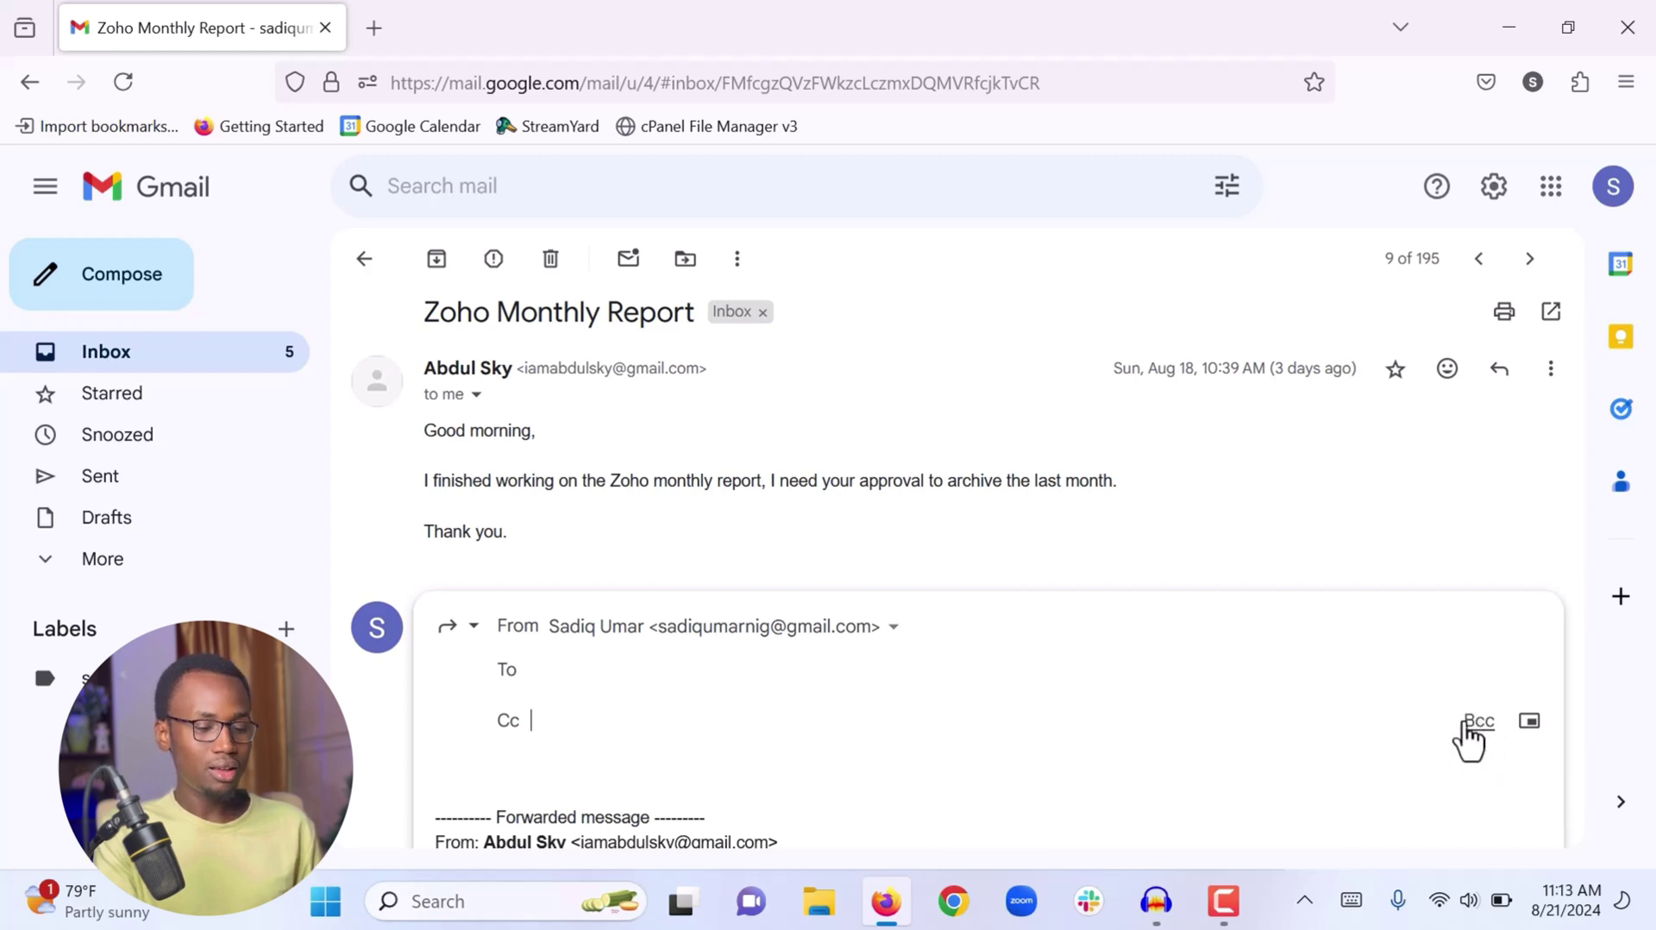
pyautogui.click(1476, 723)
pyautogui.scroll(-2, 954, 695)
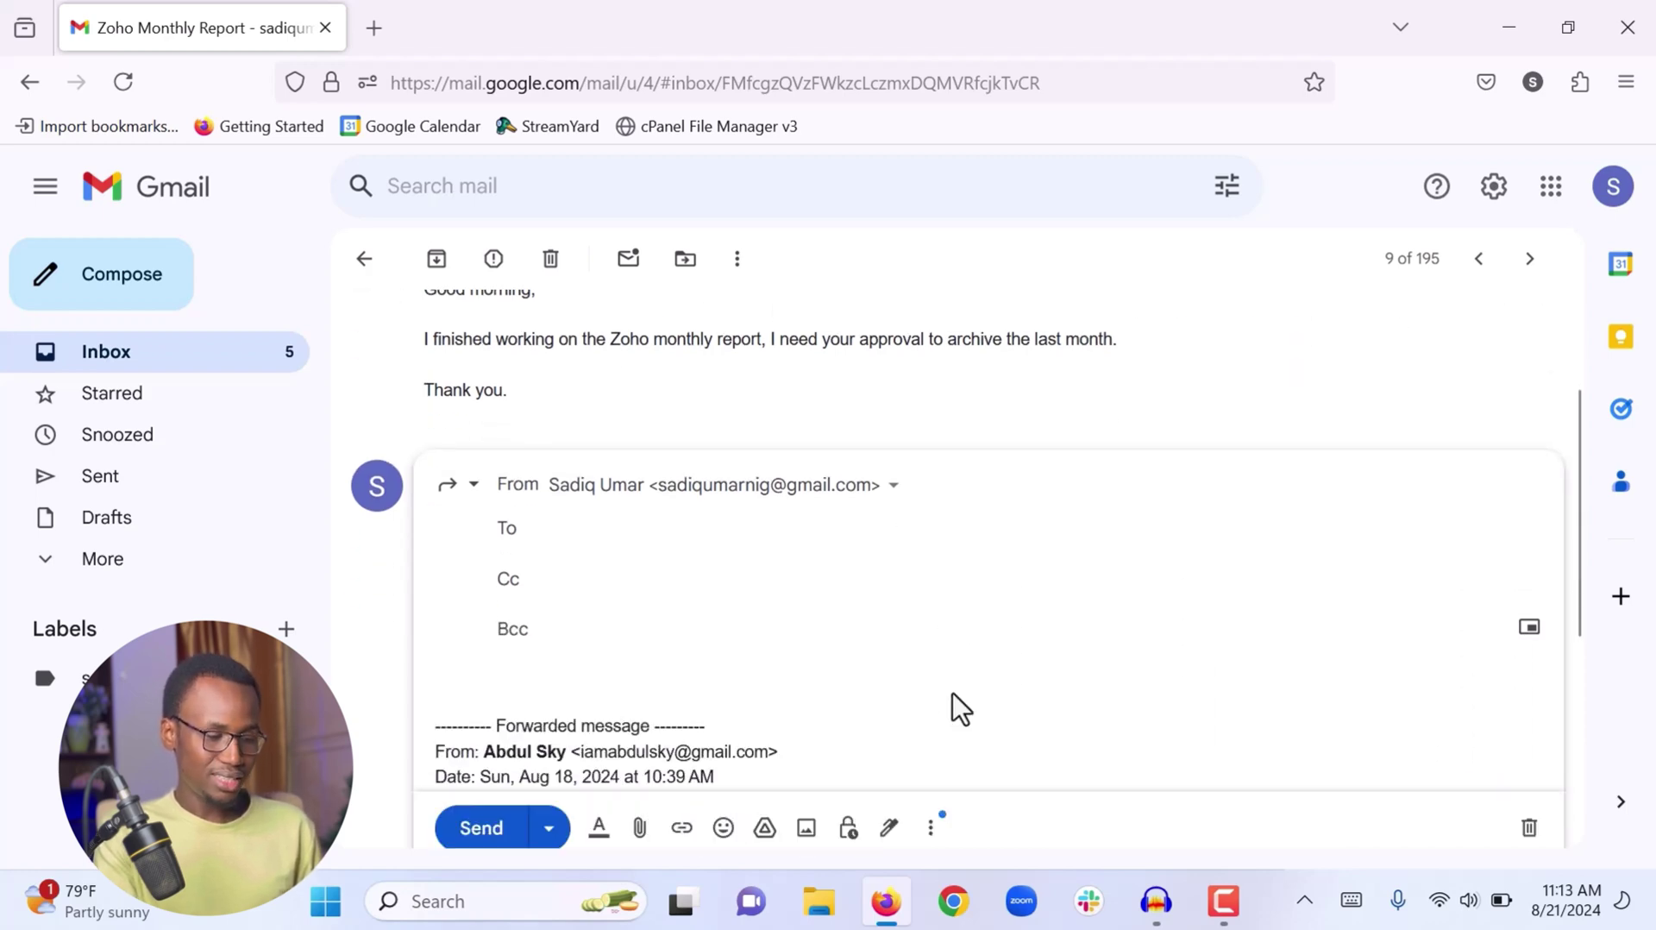
pyautogui.scroll(-3, 923, 631)
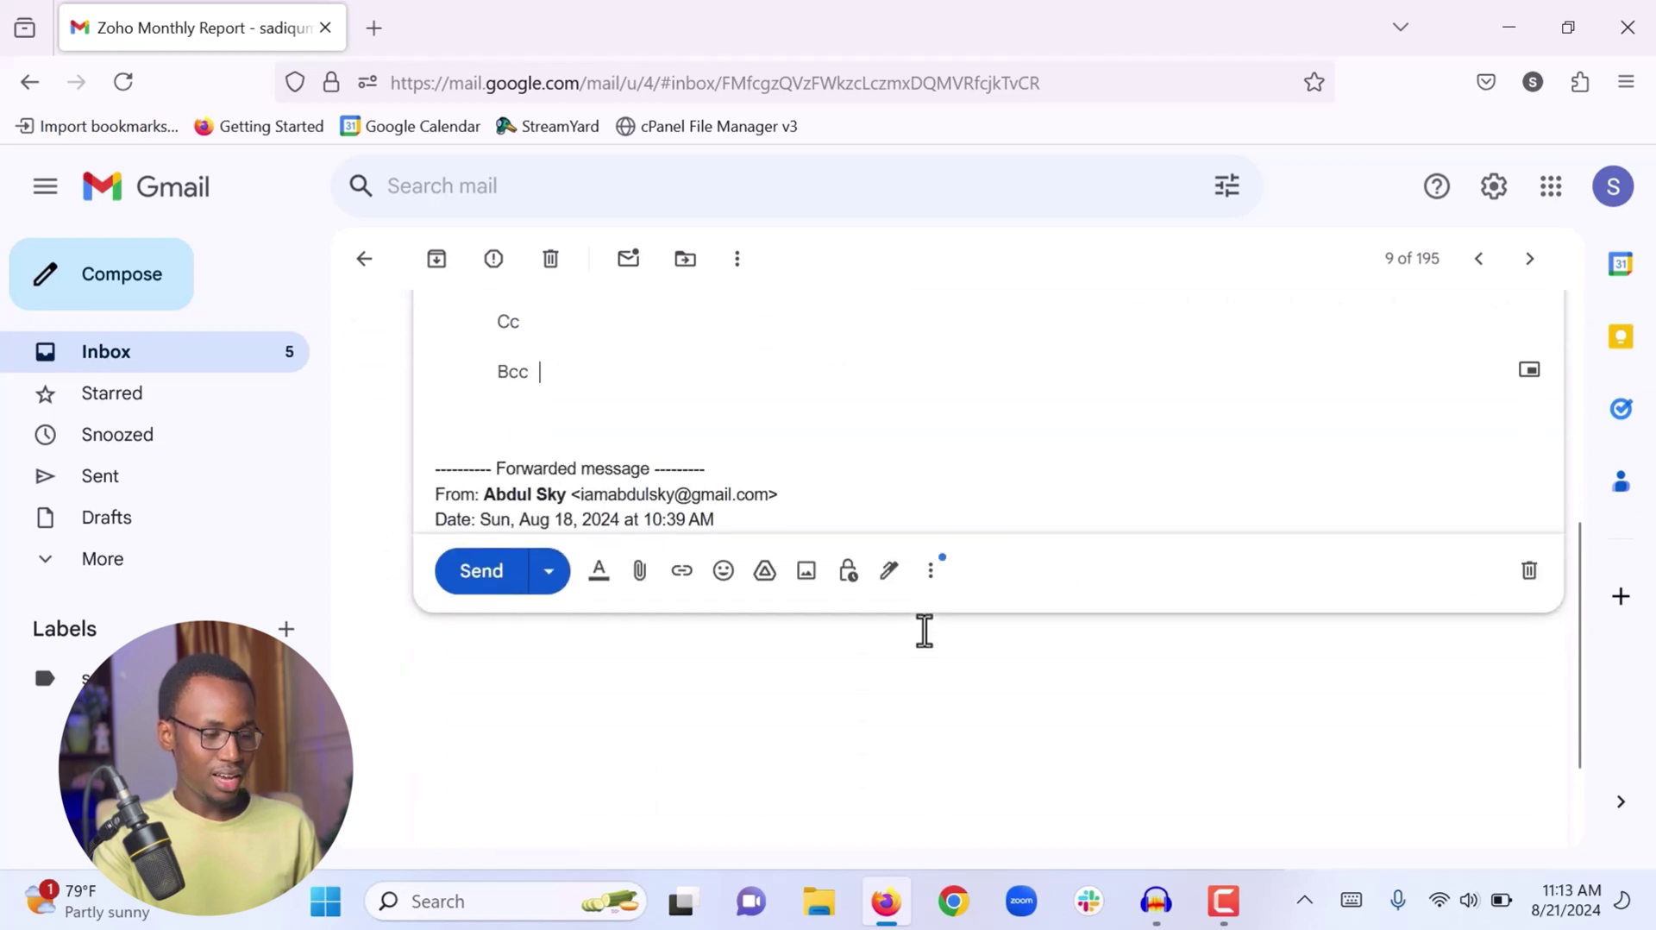
pyautogui.scroll(3, 565, 572)
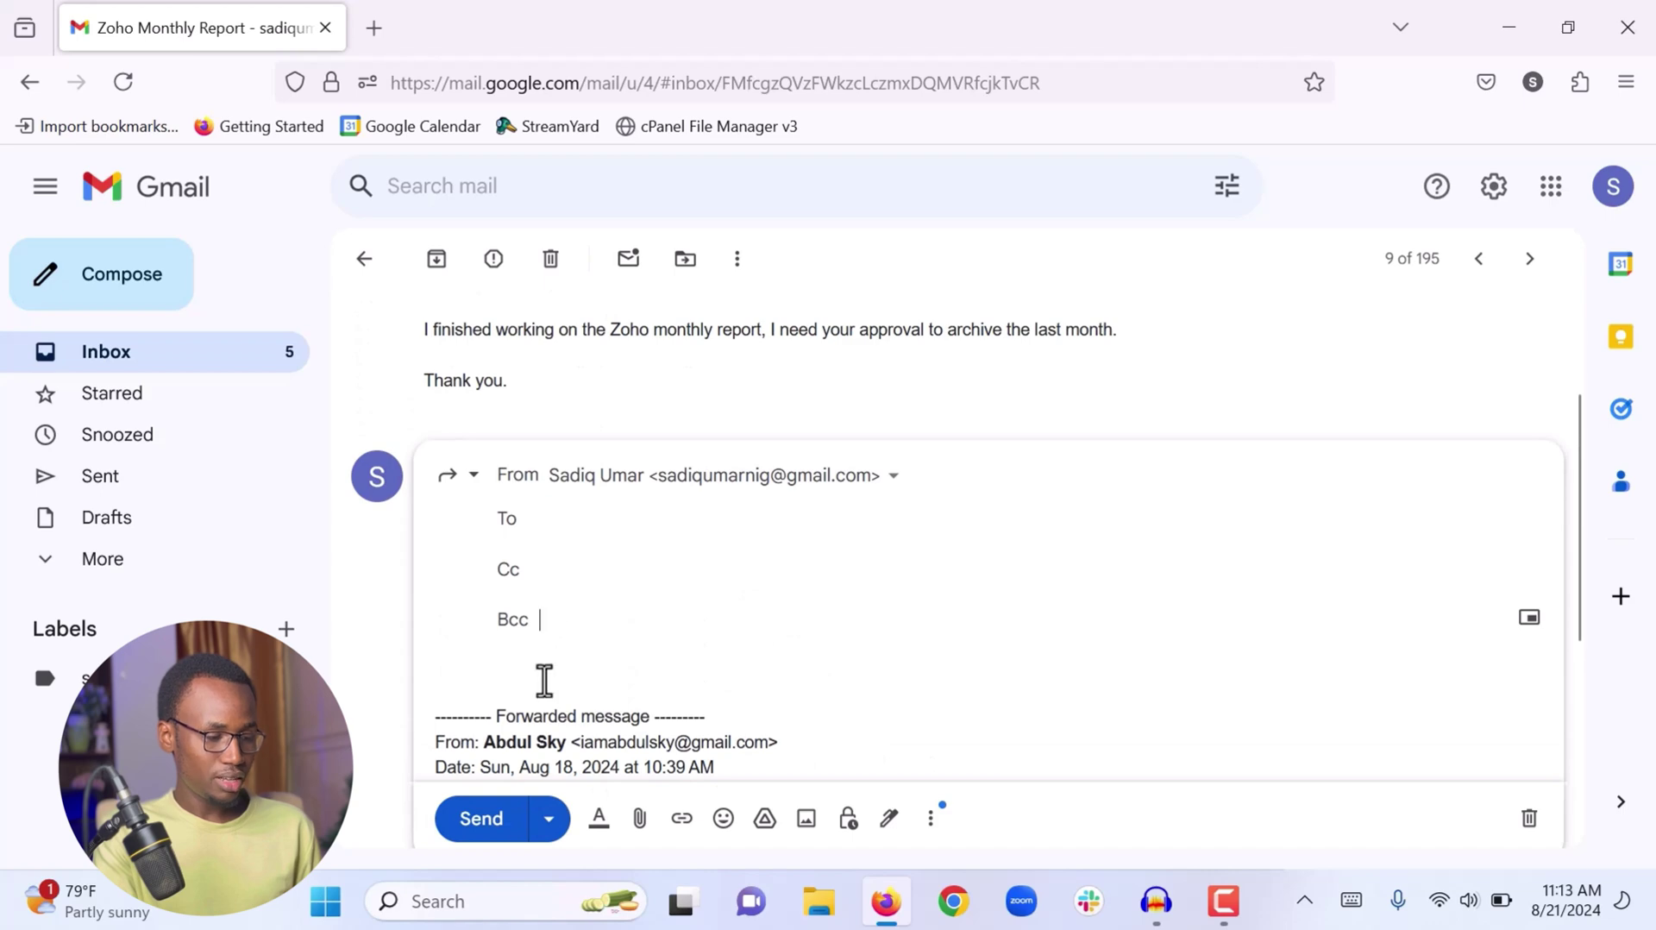
pyautogui.click(544, 680)
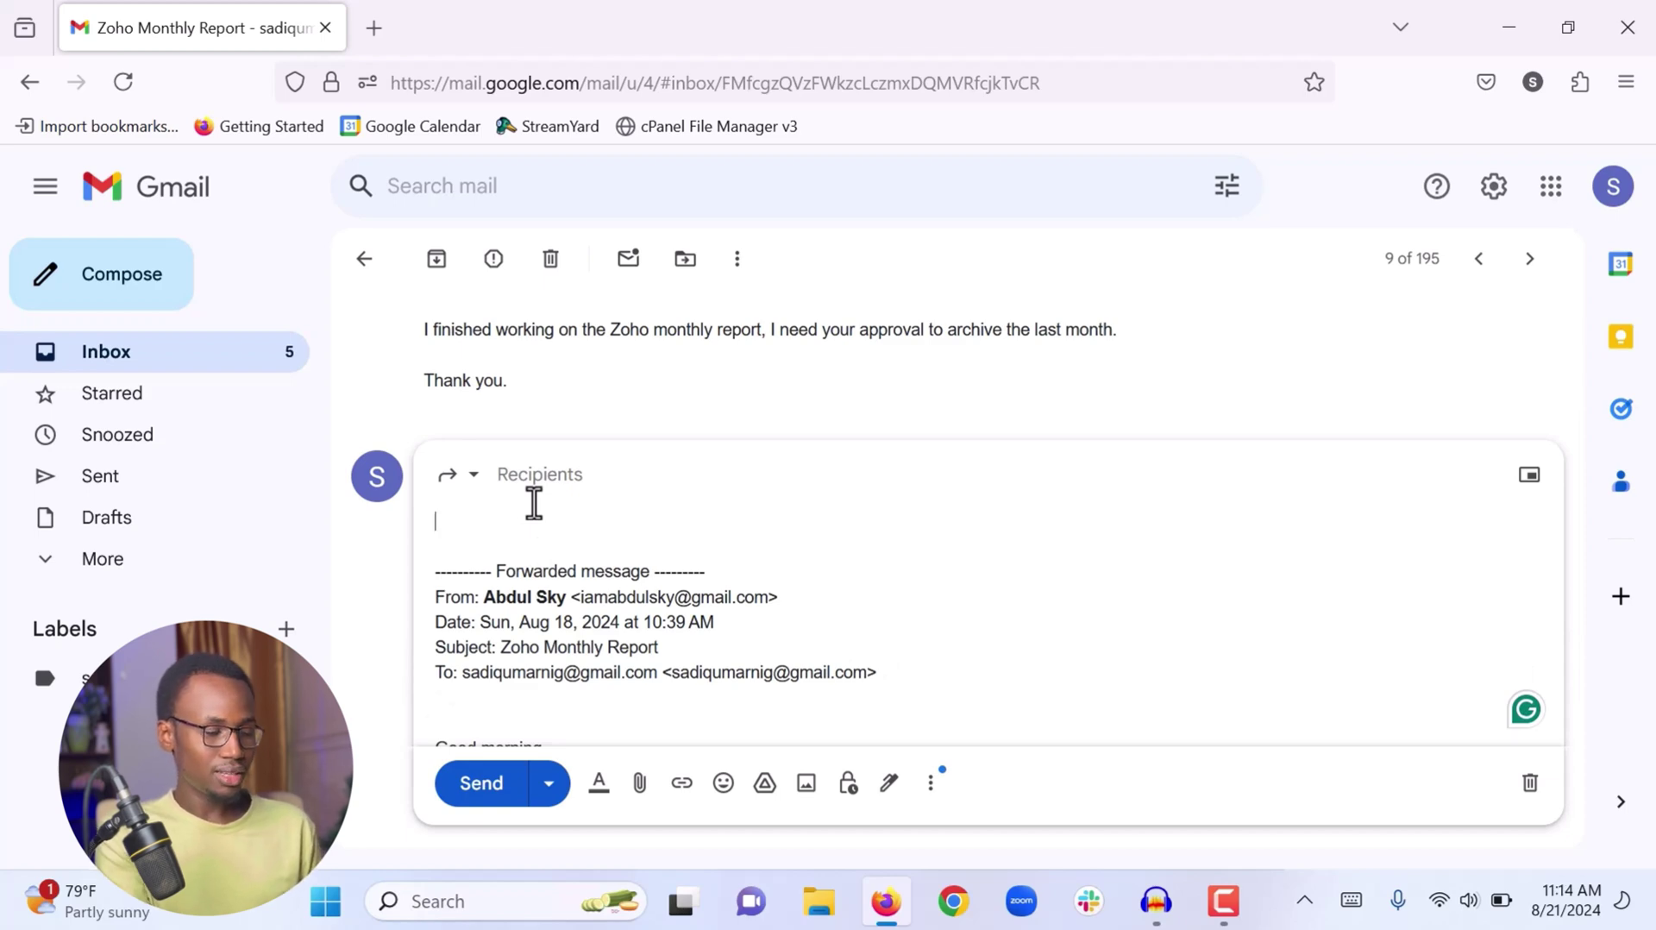
pyautogui.scroll(-2, 534, 503)
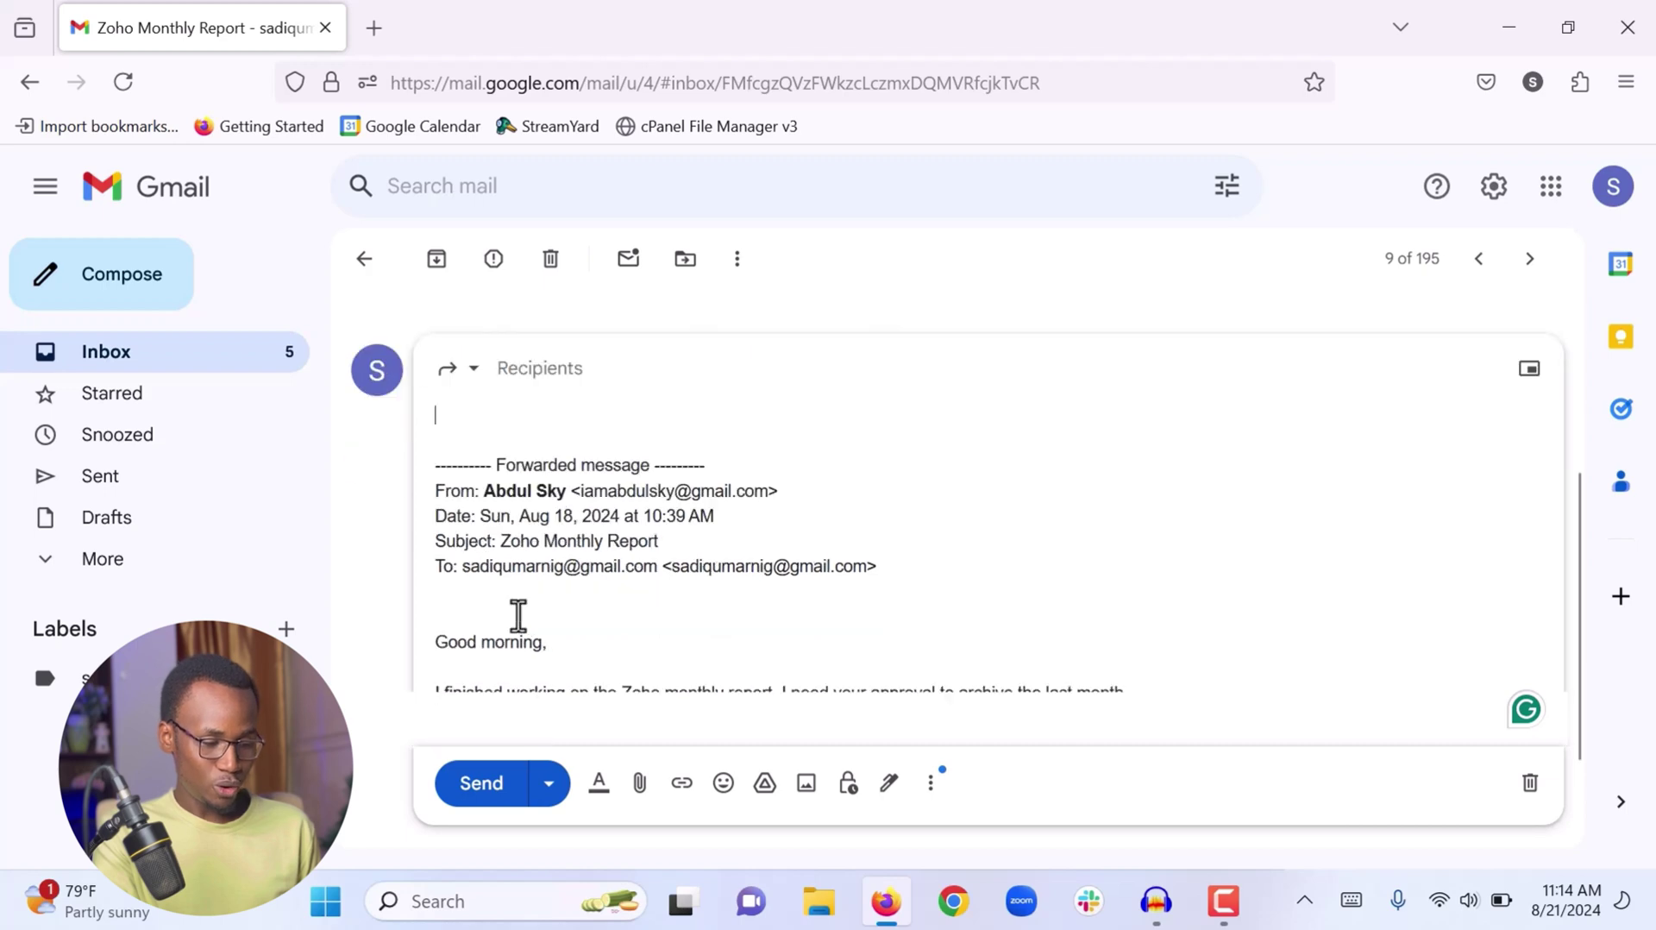
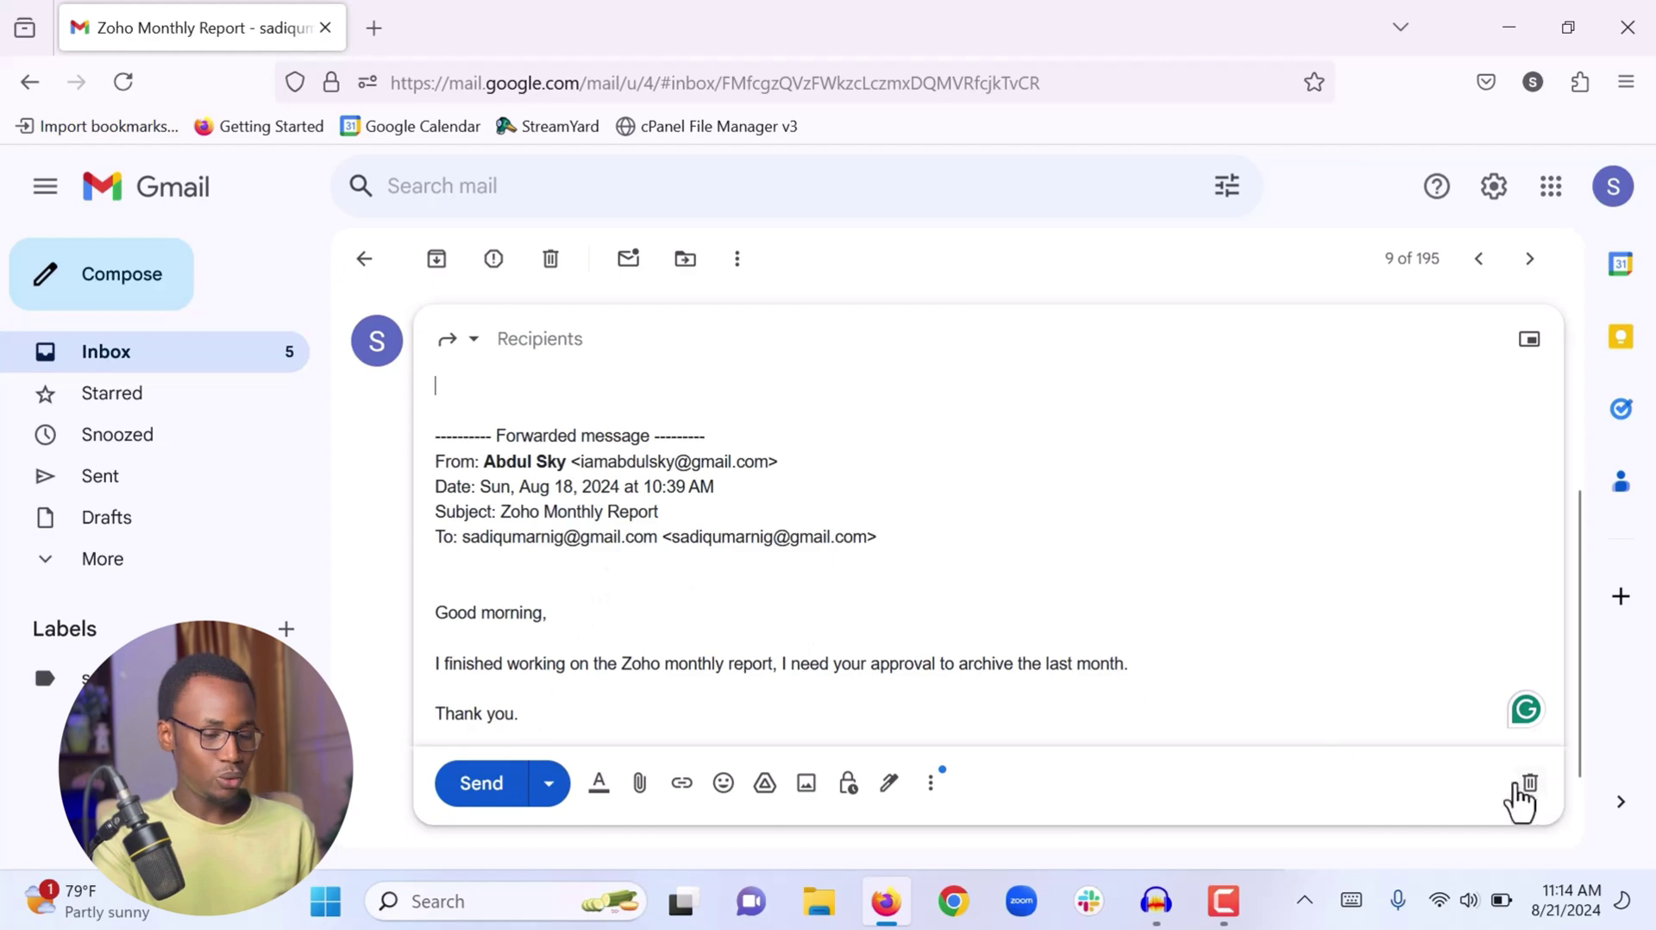
# Discard the forward draft of the 'Testing Email for YouTube Tutorial' message
pyautogui.click(1531, 782)
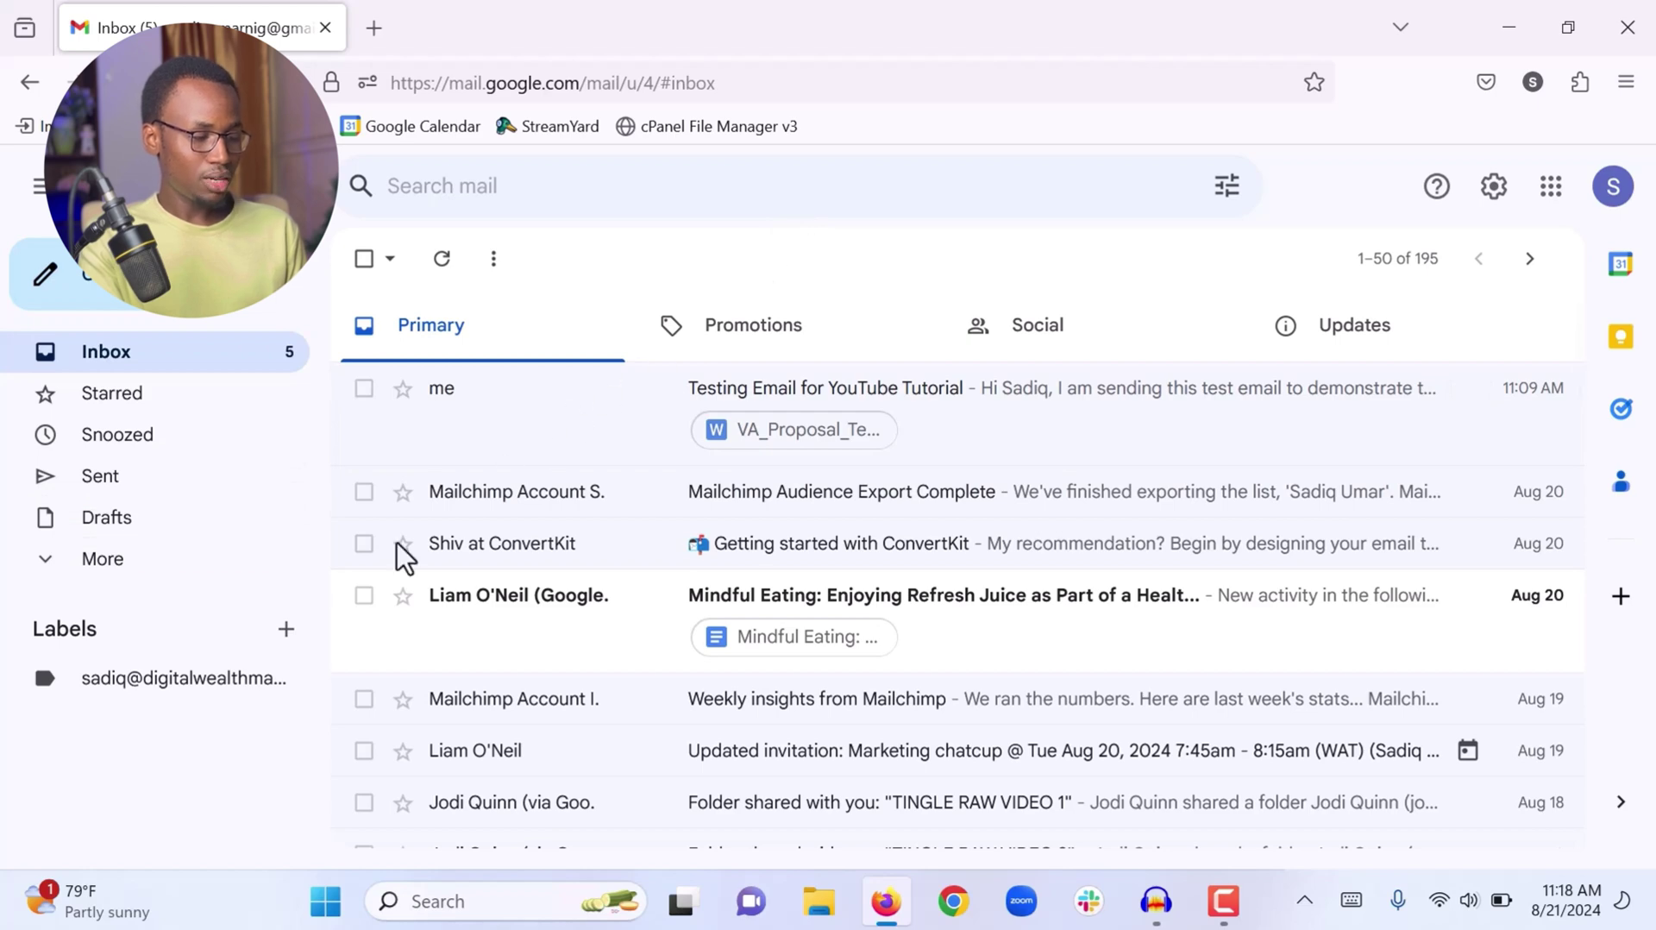
# Add a new label named '[To Read]' from the Labels section
pyautogui.click(287, 634)
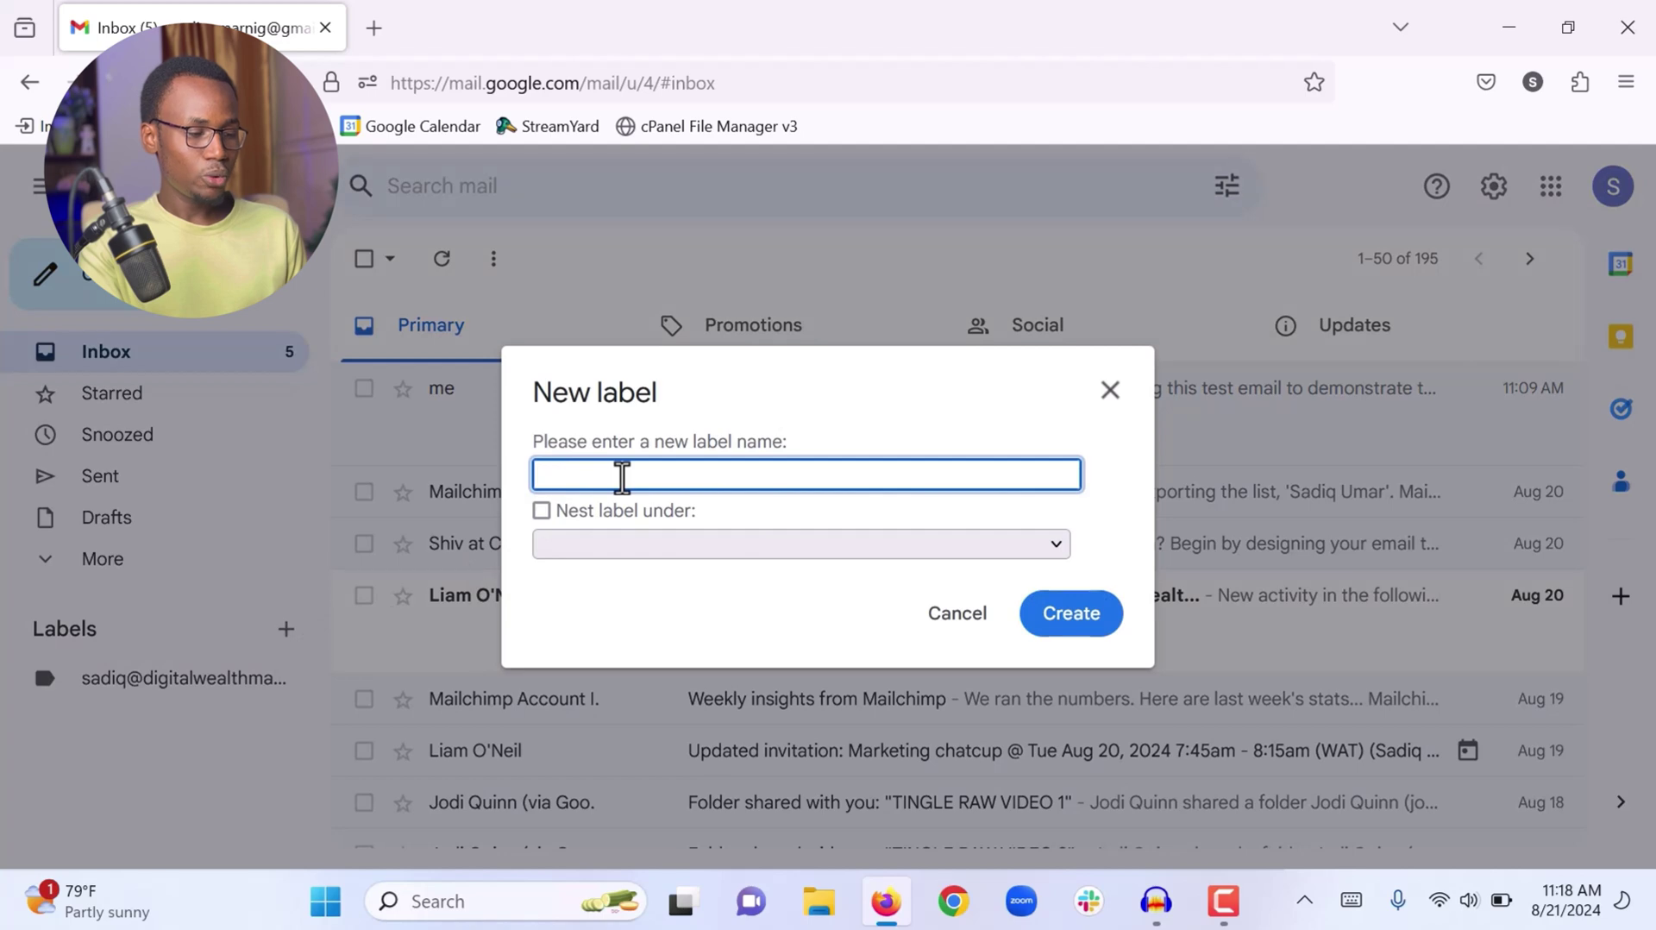
pyautogui.write('[')
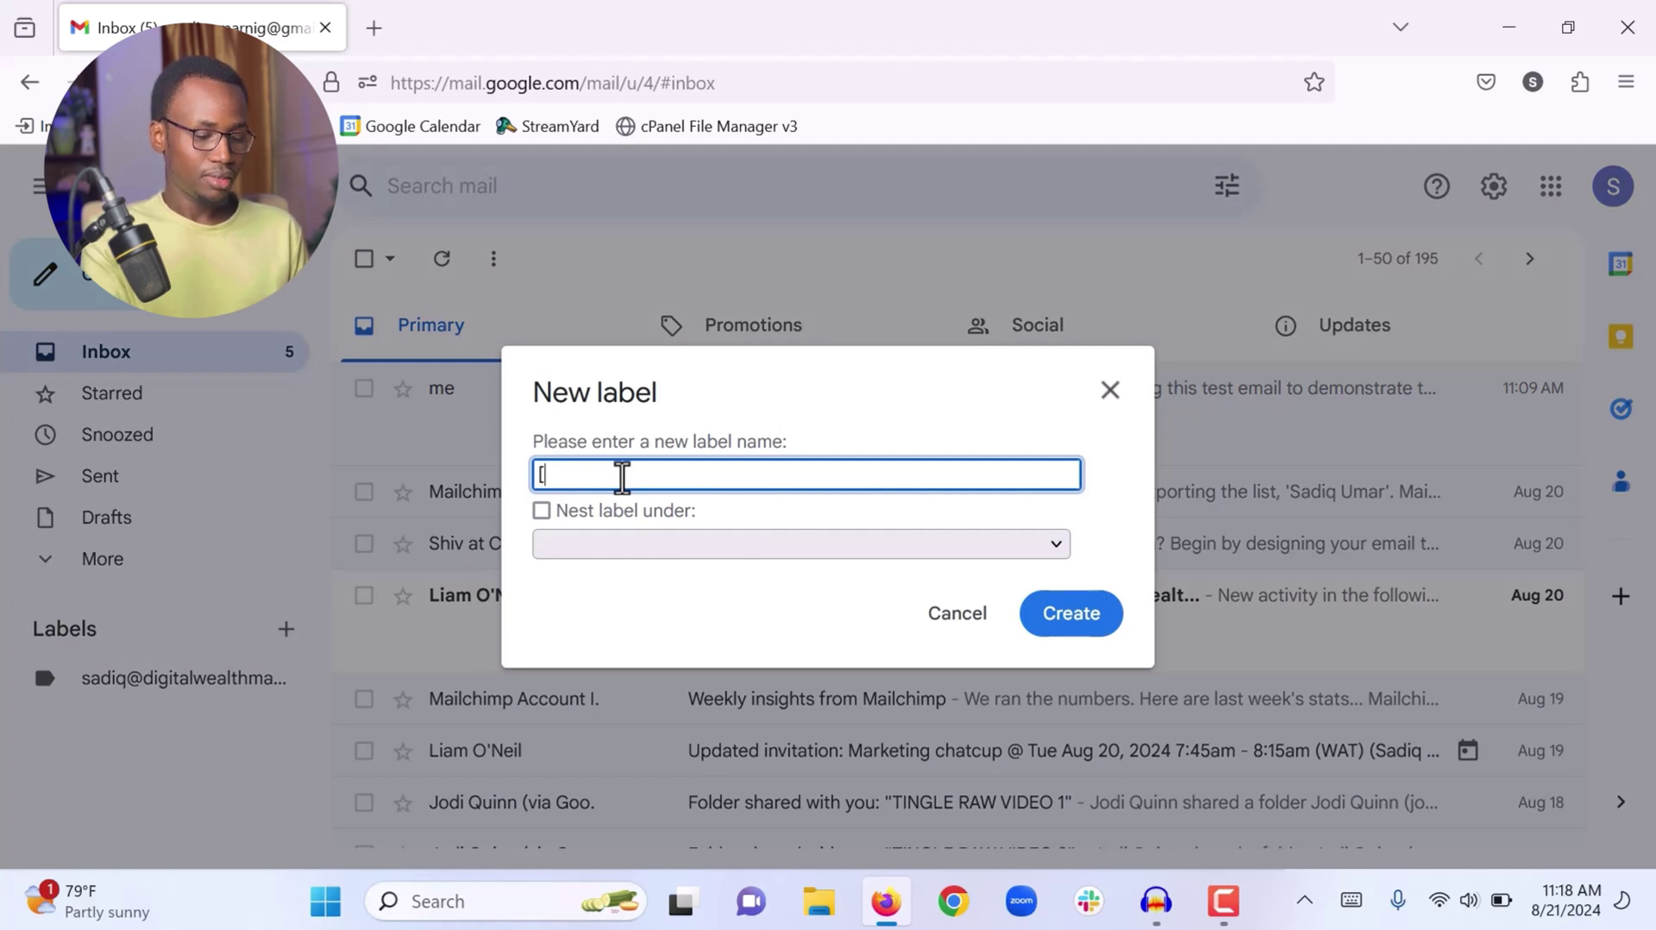
pyautogui.write('To Read')
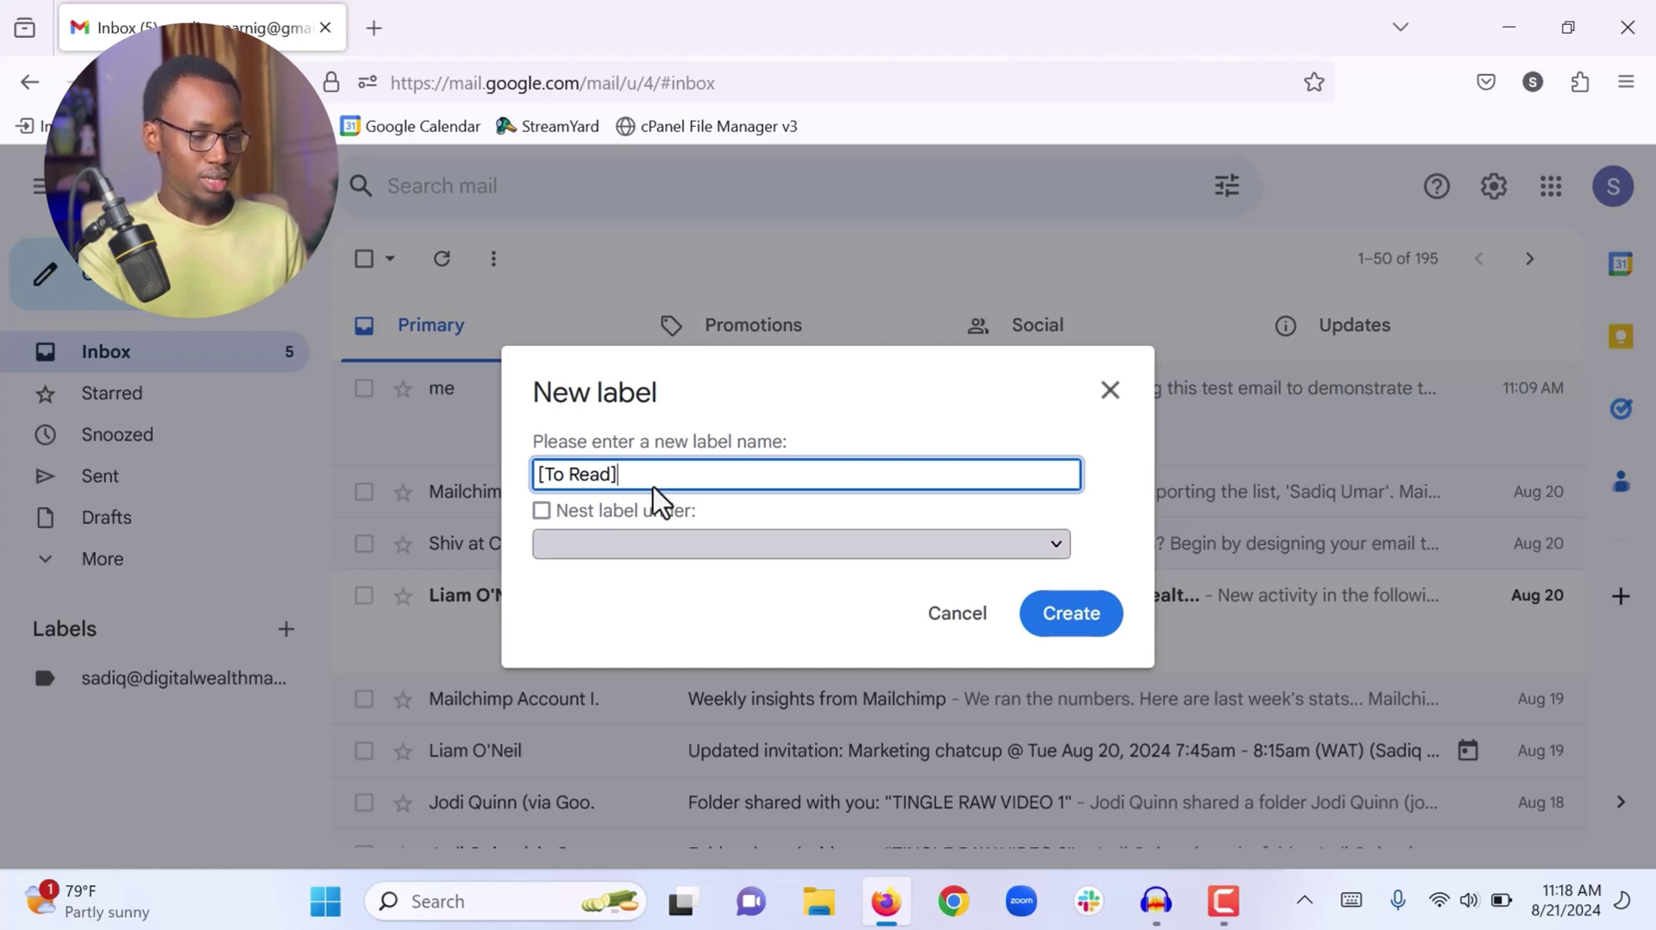
pyautogui.click(1056, 616)
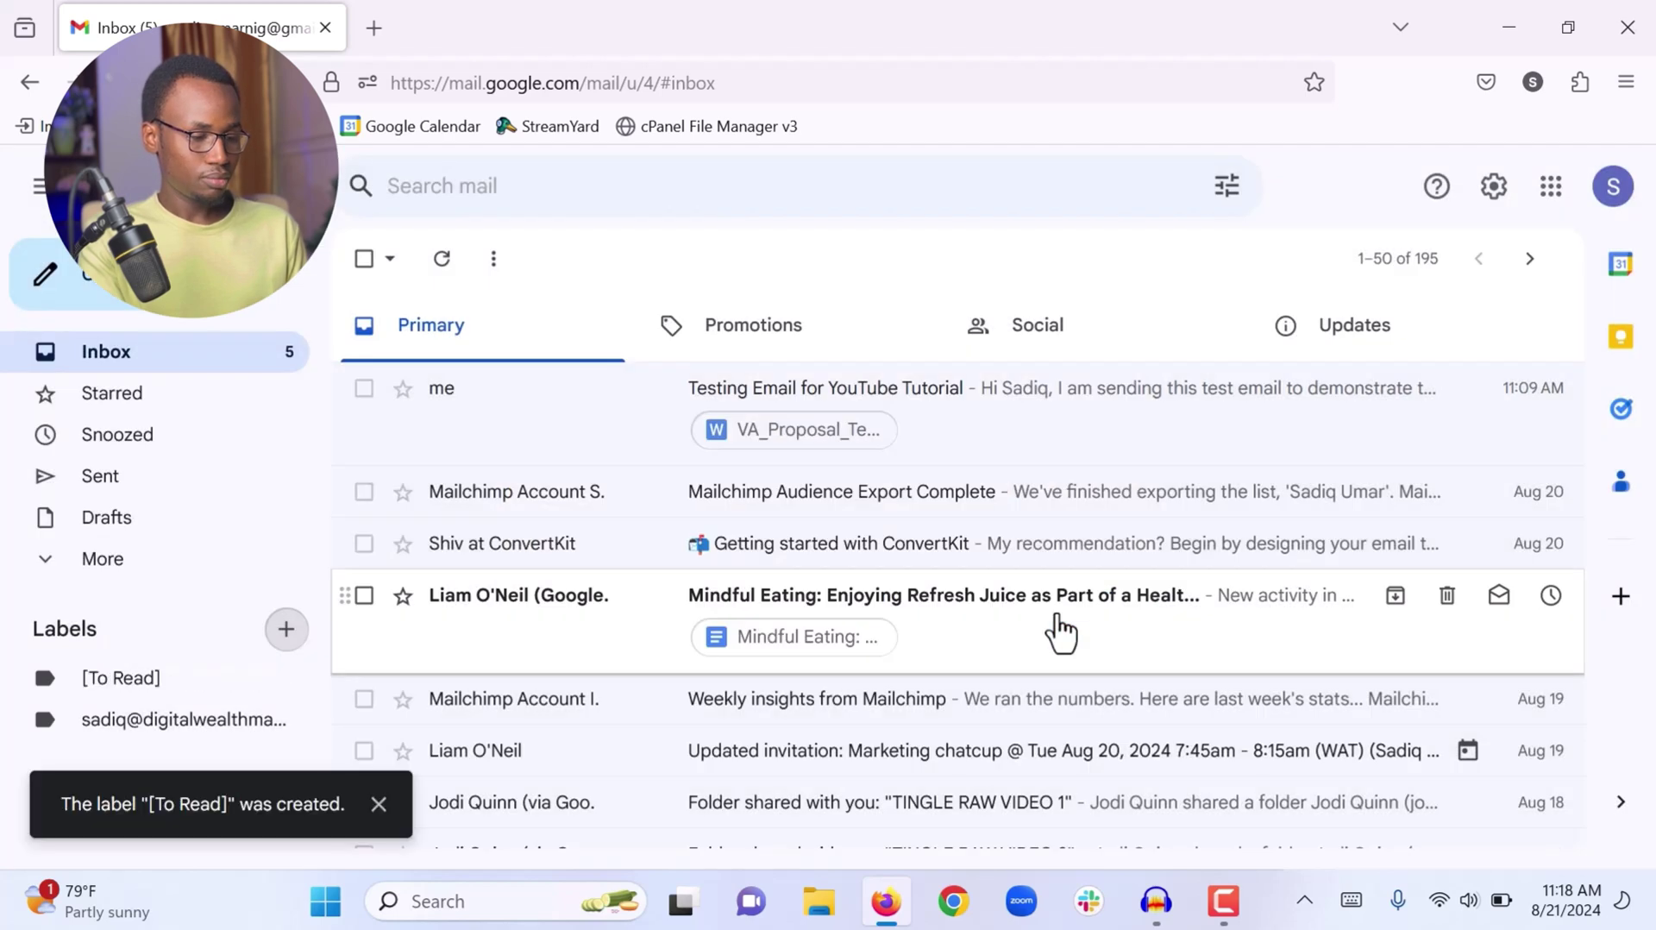
# Create the label '[Awaiting Response]', fixing the mistyped name before saving
pyautogui.click(285, 630)
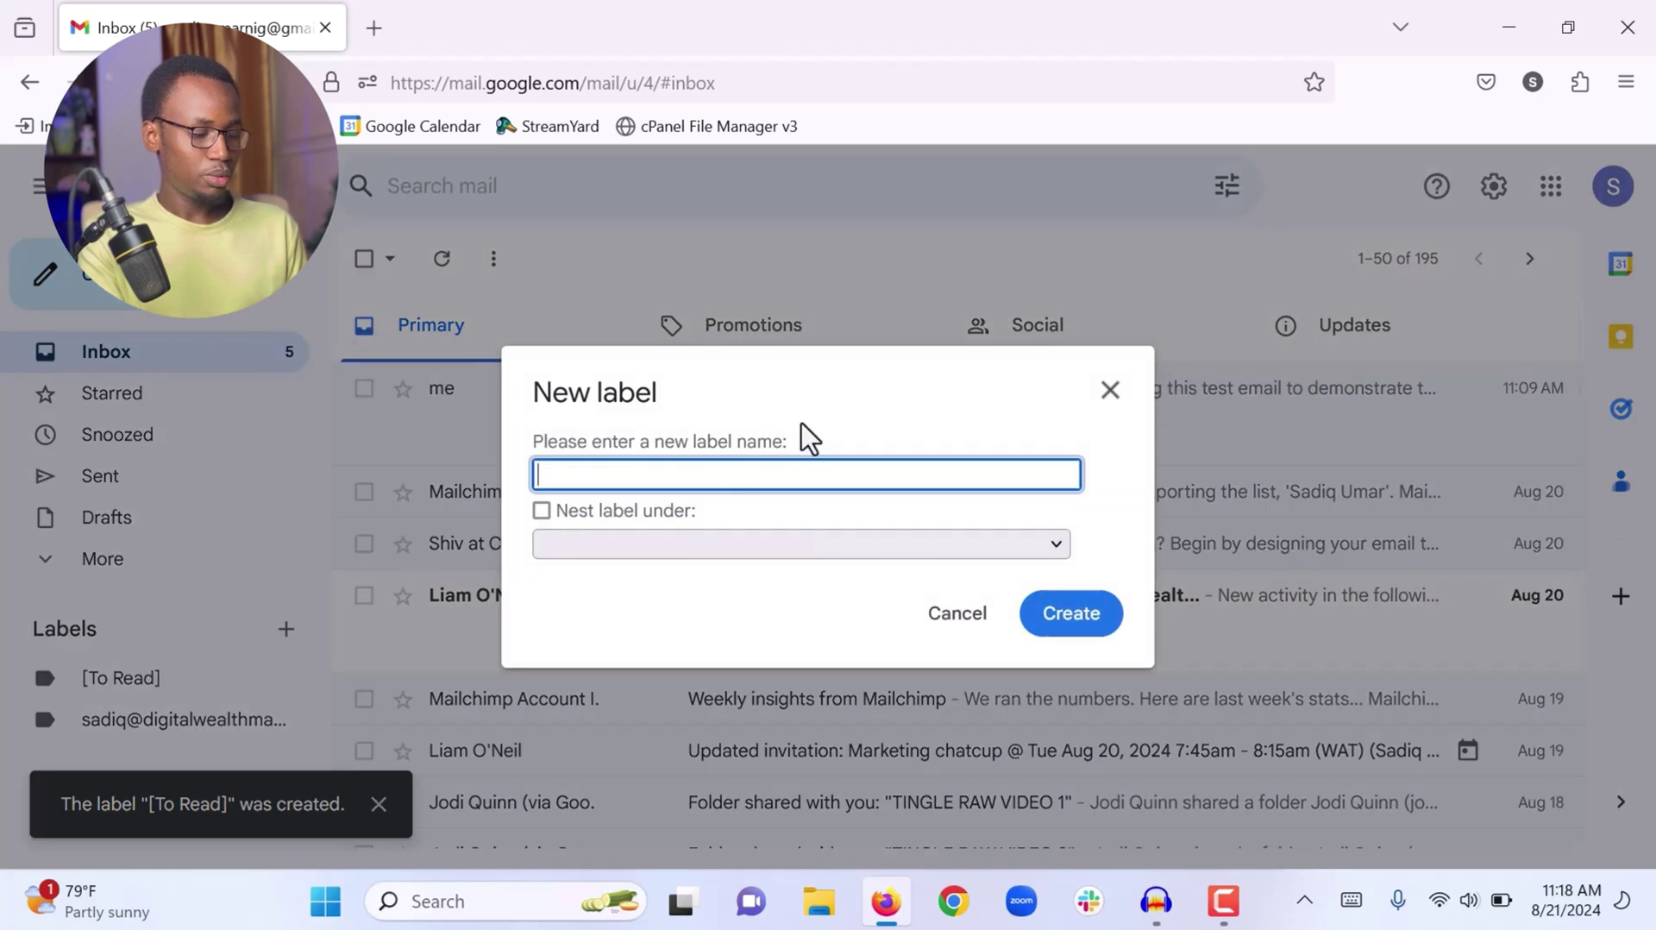
pyautogui.write('Awaiti')
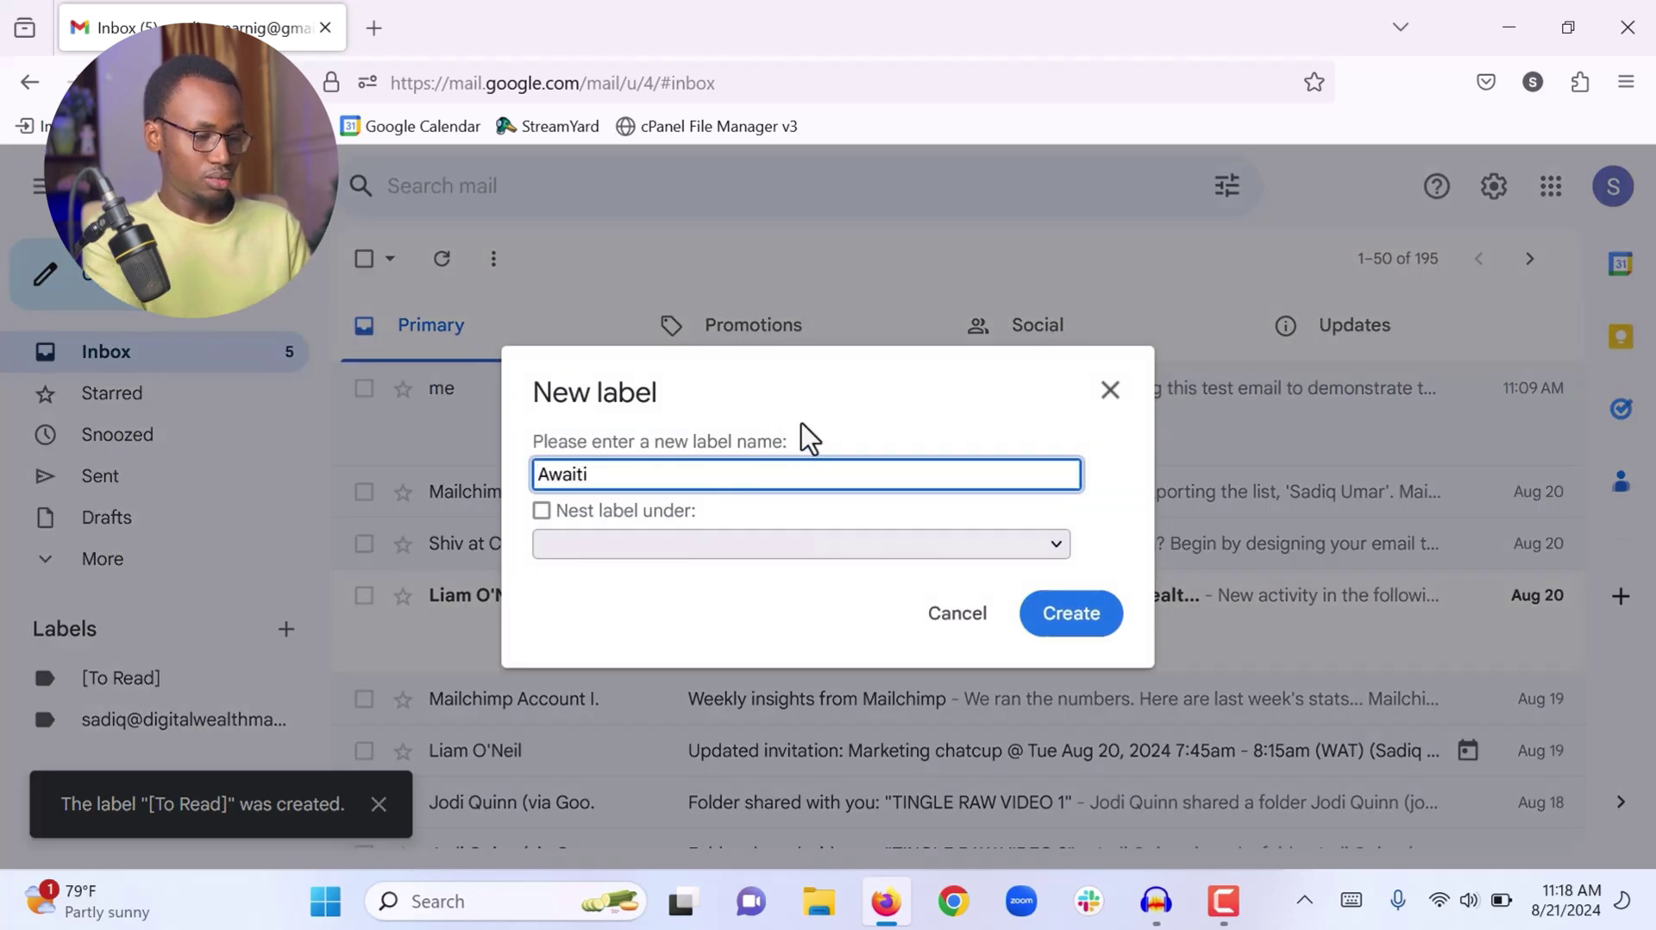
pyautogui.write('ng rES')
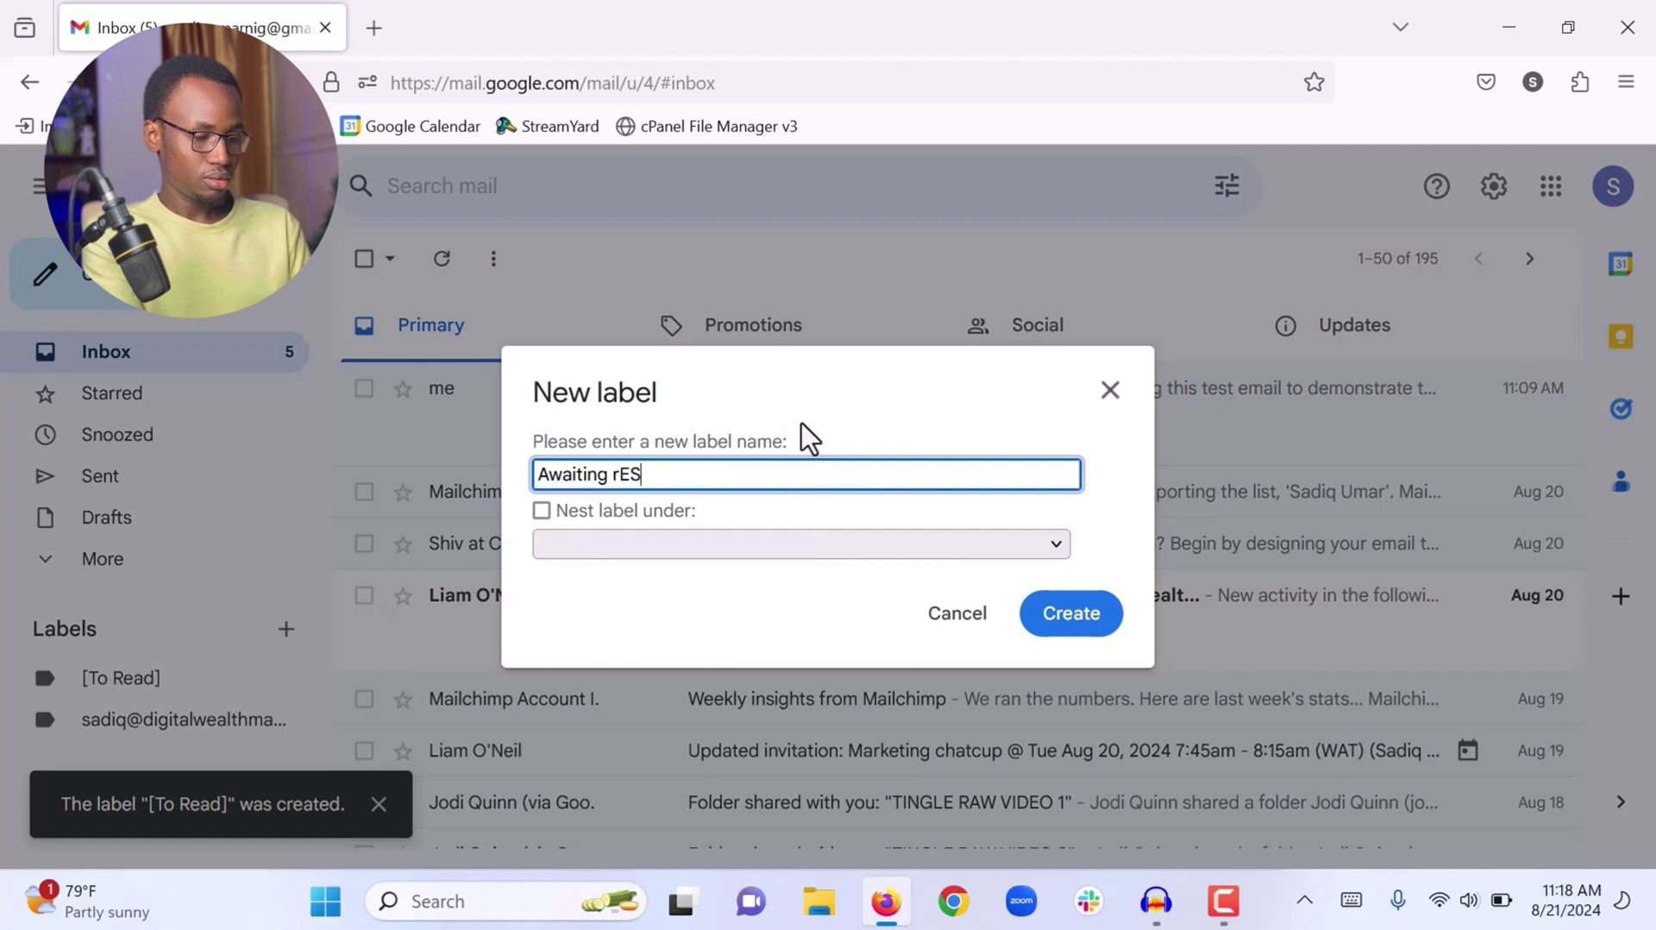
pyautogui.press('BackSpace')
pyautogui.press('BackSpace')
pyautogui.press('BackSpace')
pyautogui.press('BackSpace')
pyautogui.write('R')
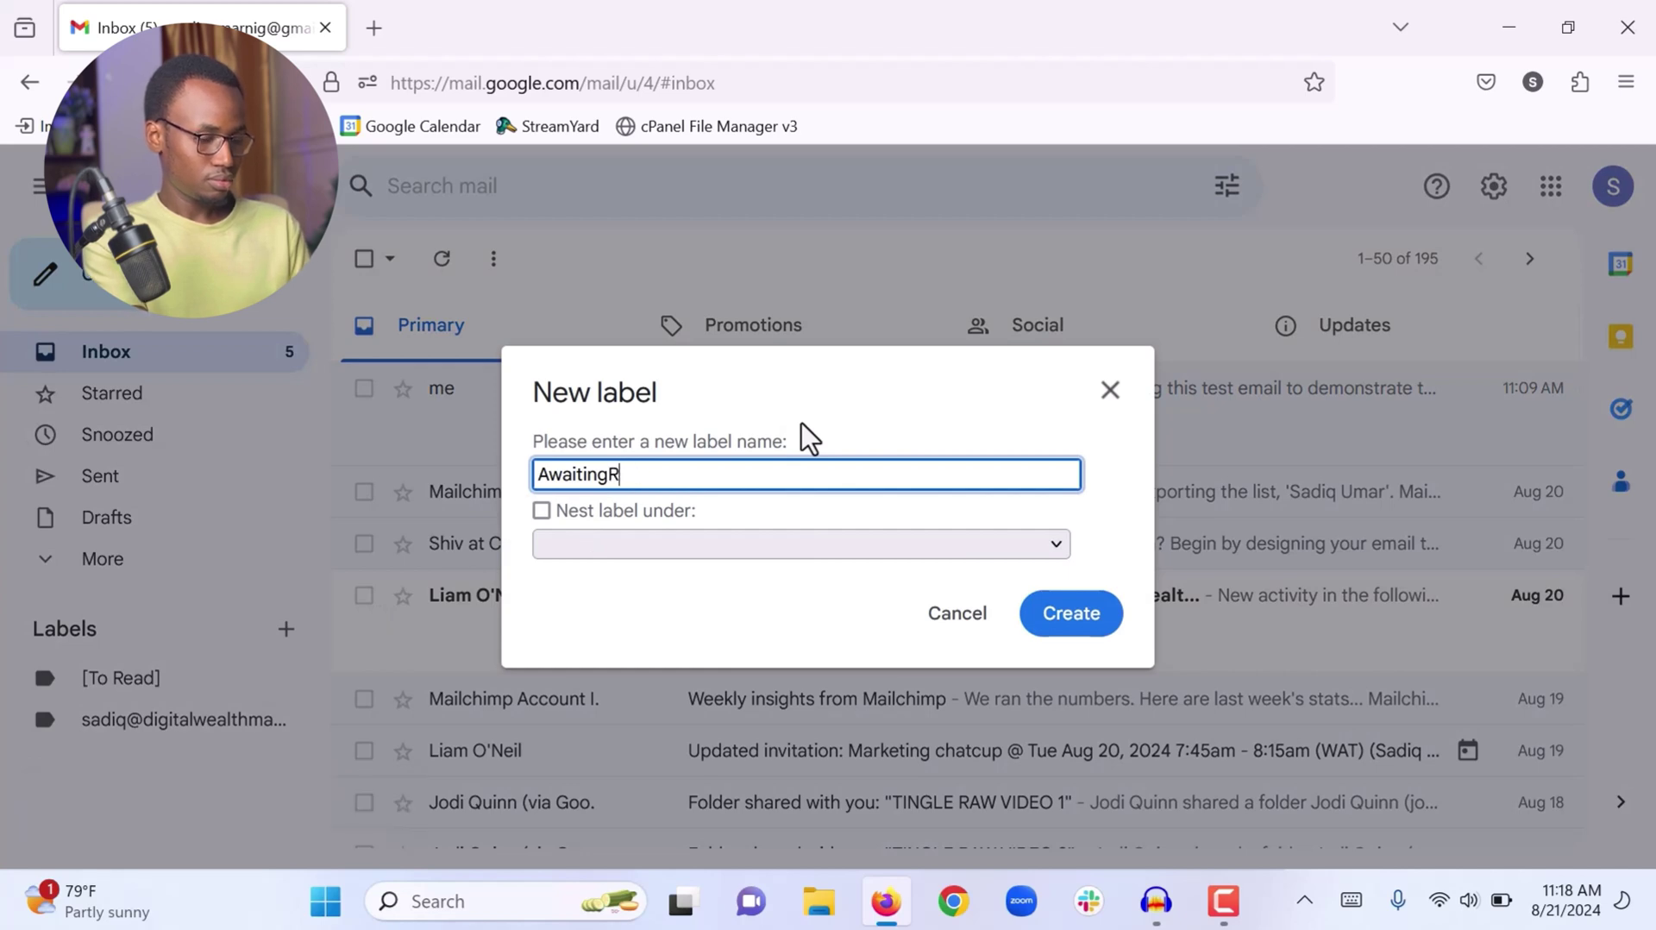
pyautogui.write('esponse')
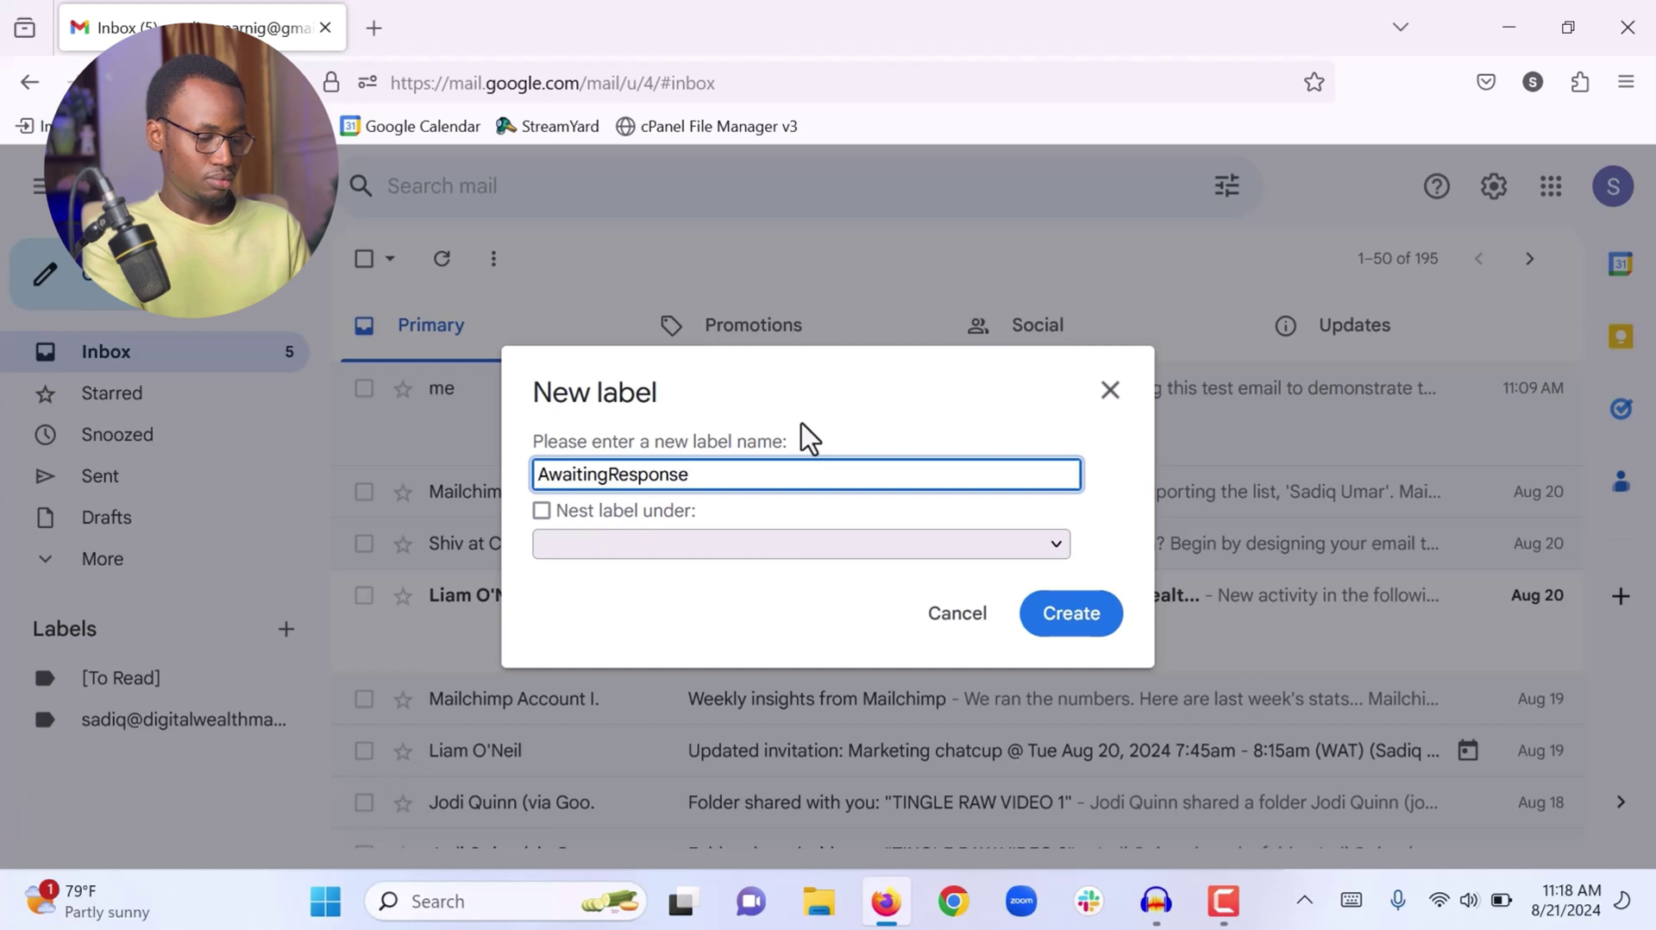
pyautogui.write(']')
pyautogui.click(603, 474)
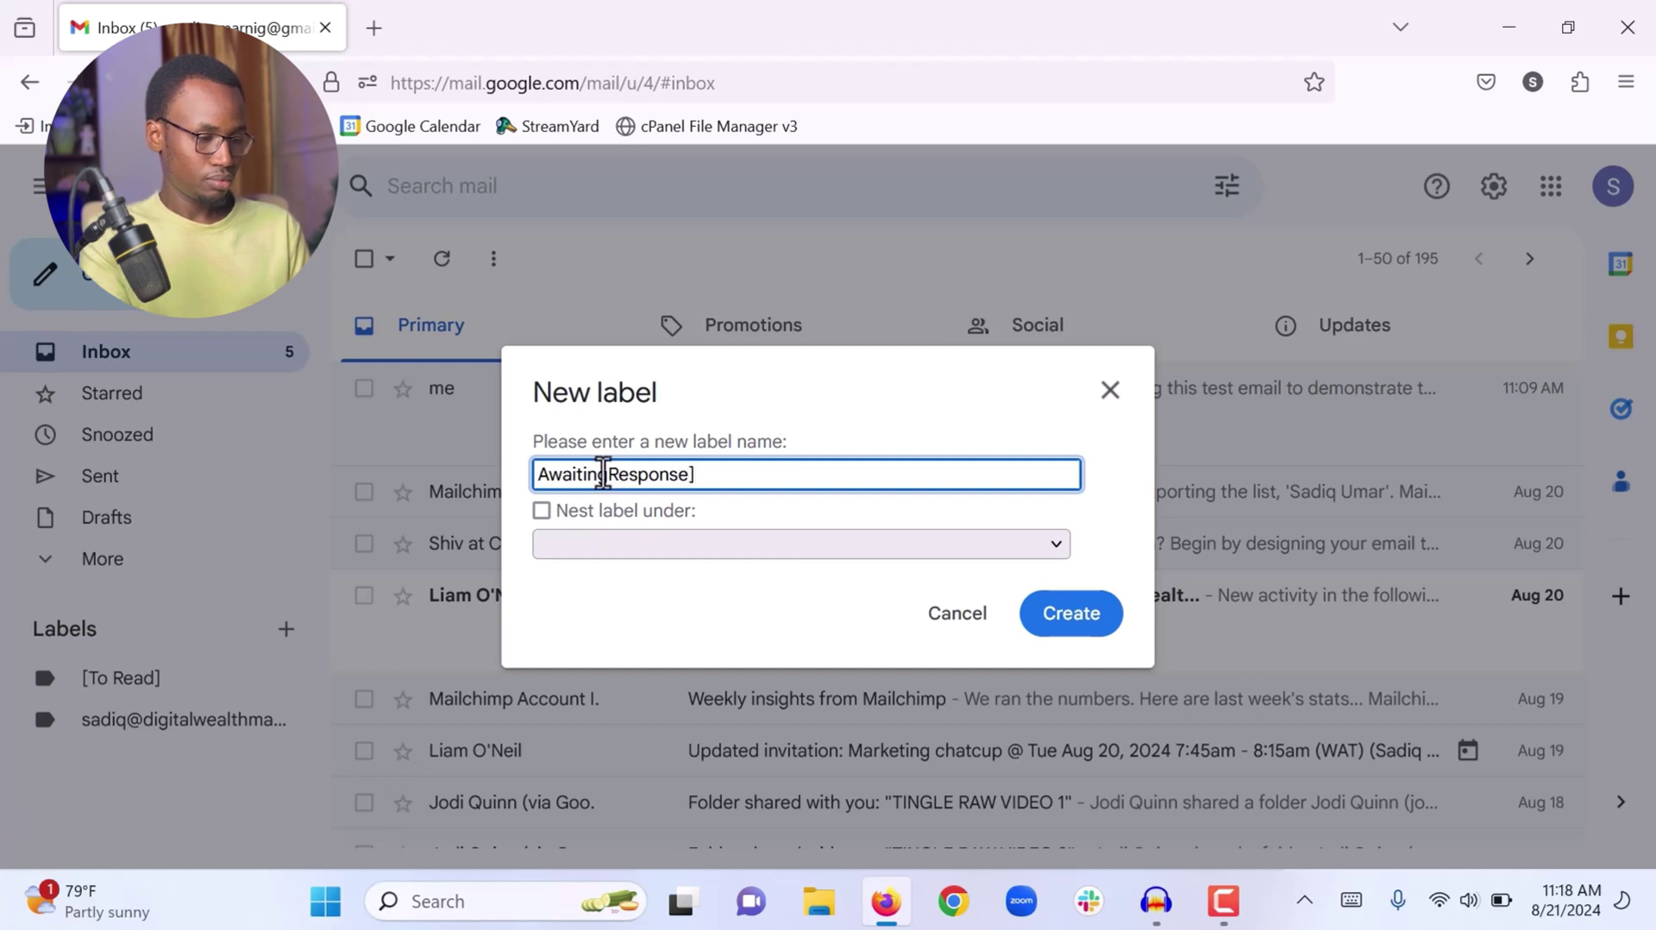
pyautogui.click(536, 474)
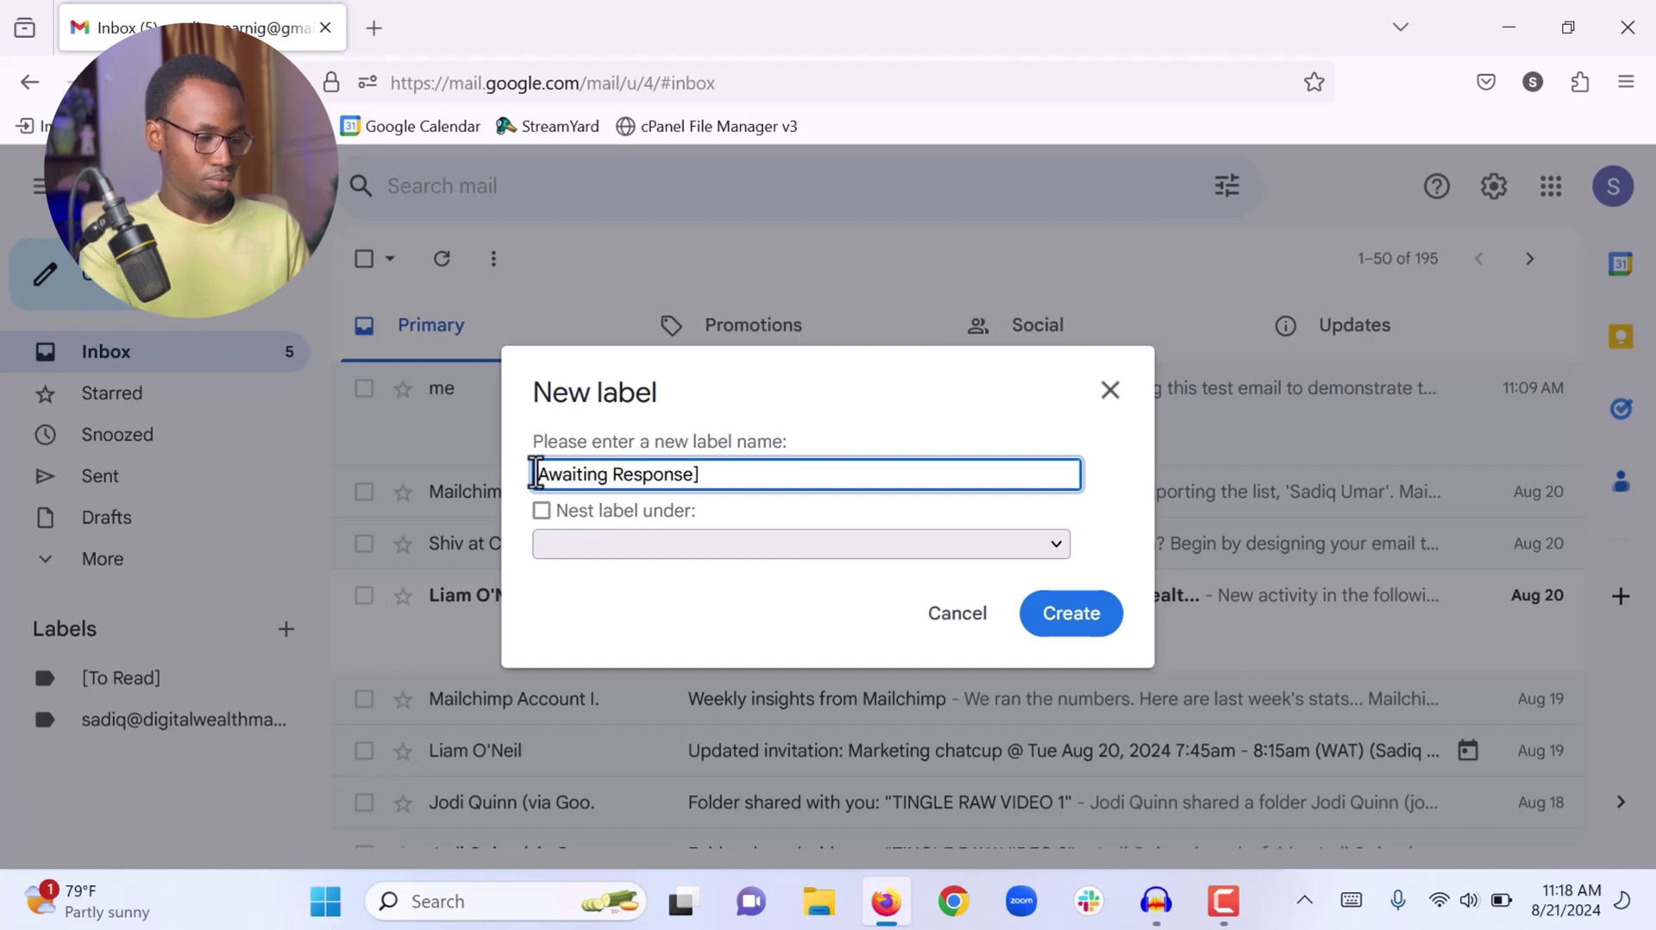
pyautogui.write('[')
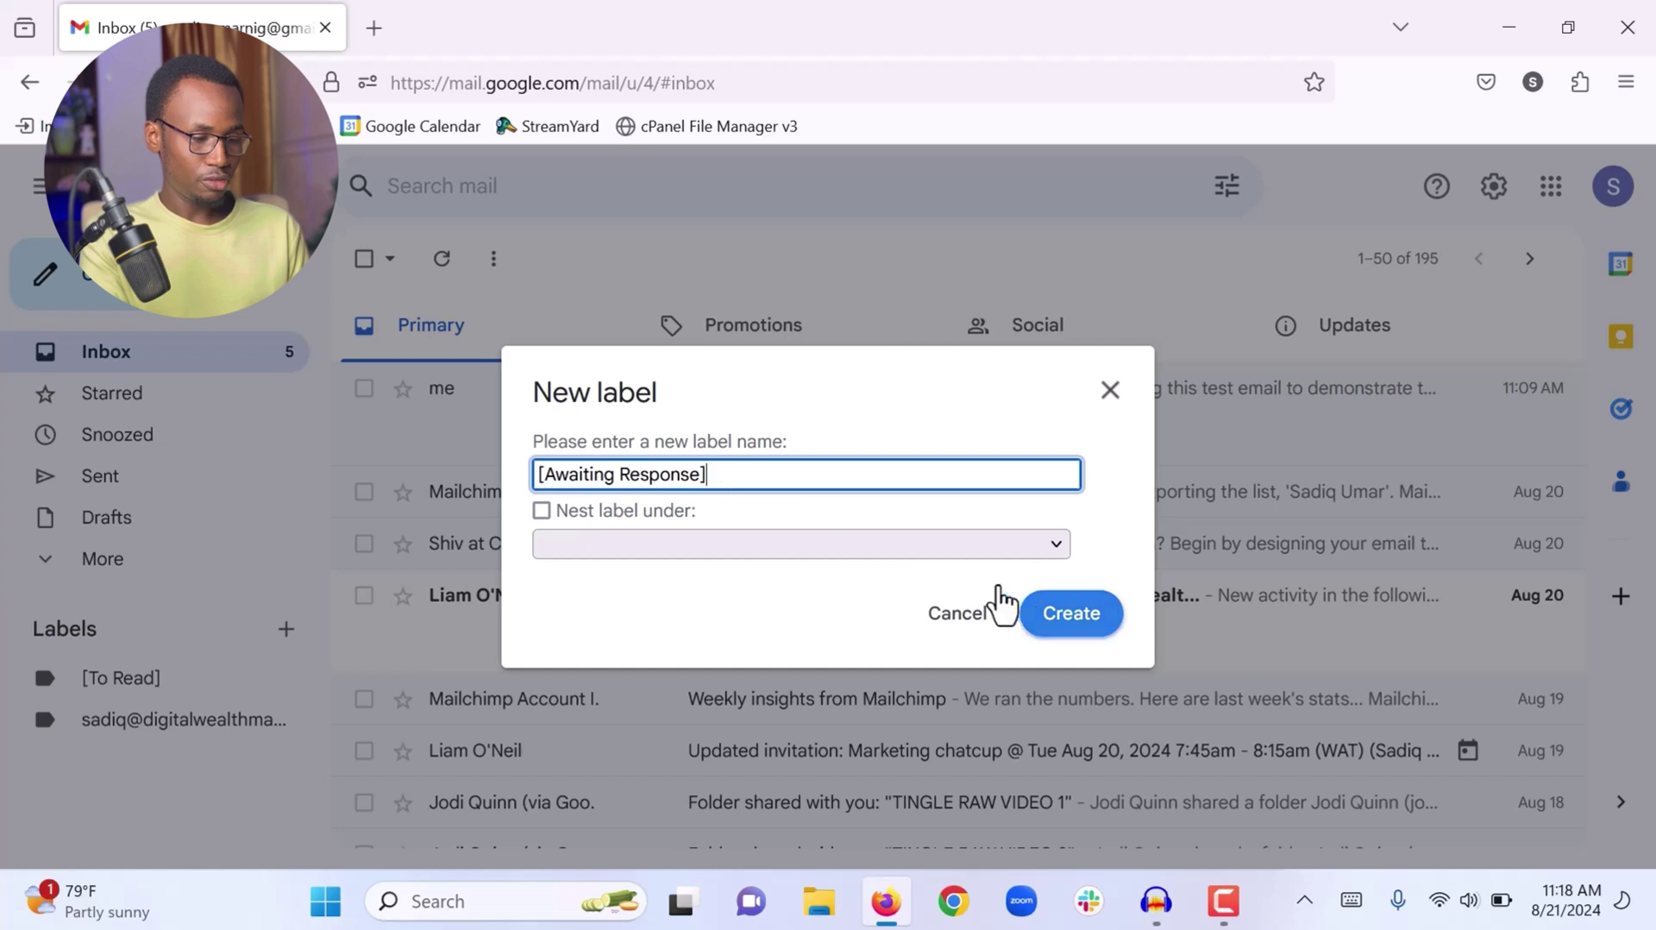
pyautogui.click(1096, 627)
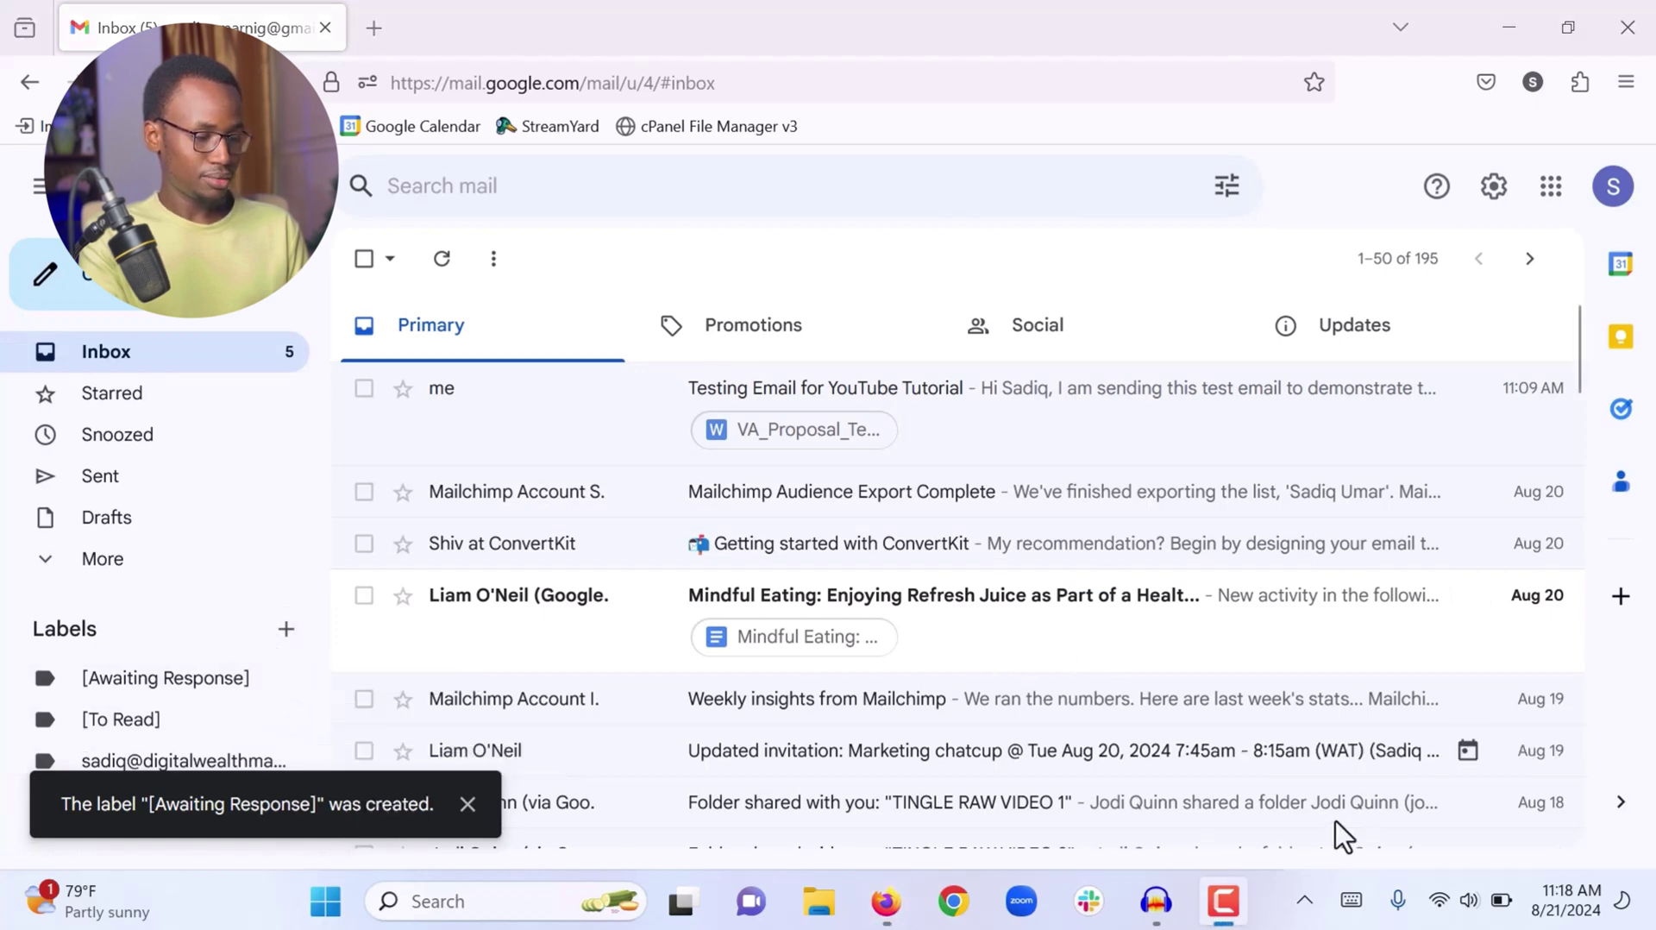
# Create the label '[Follow Up]' and dismiss the confirmation notice
pyautogui.click(283, 631)
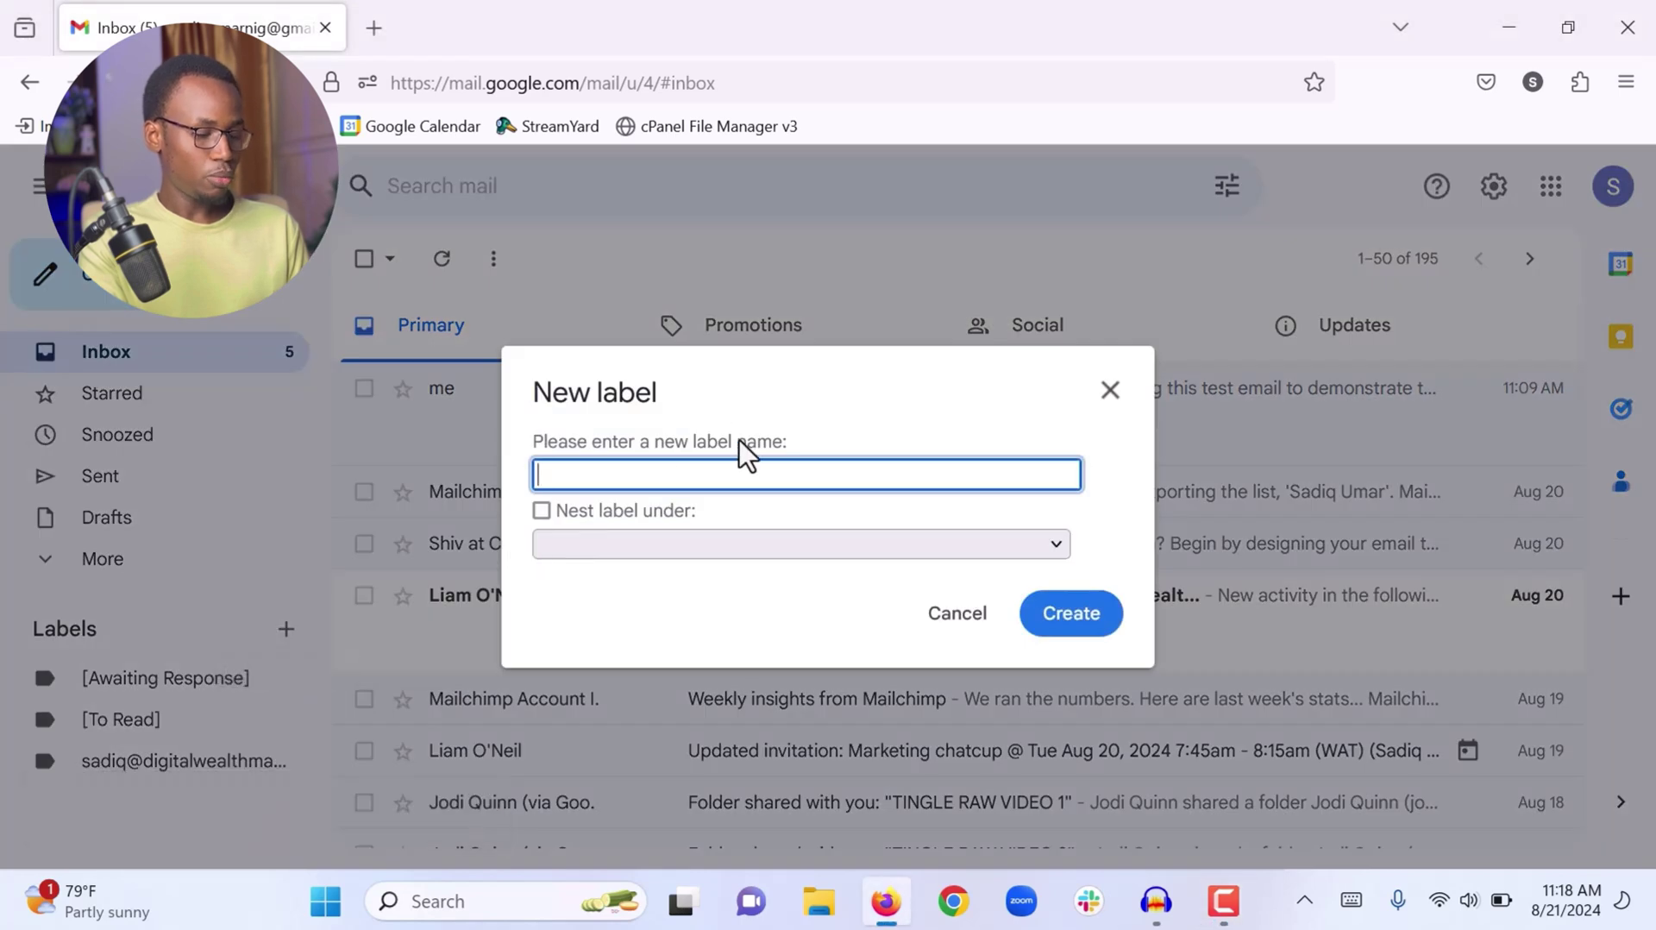
pyautogui.write('[Fo')
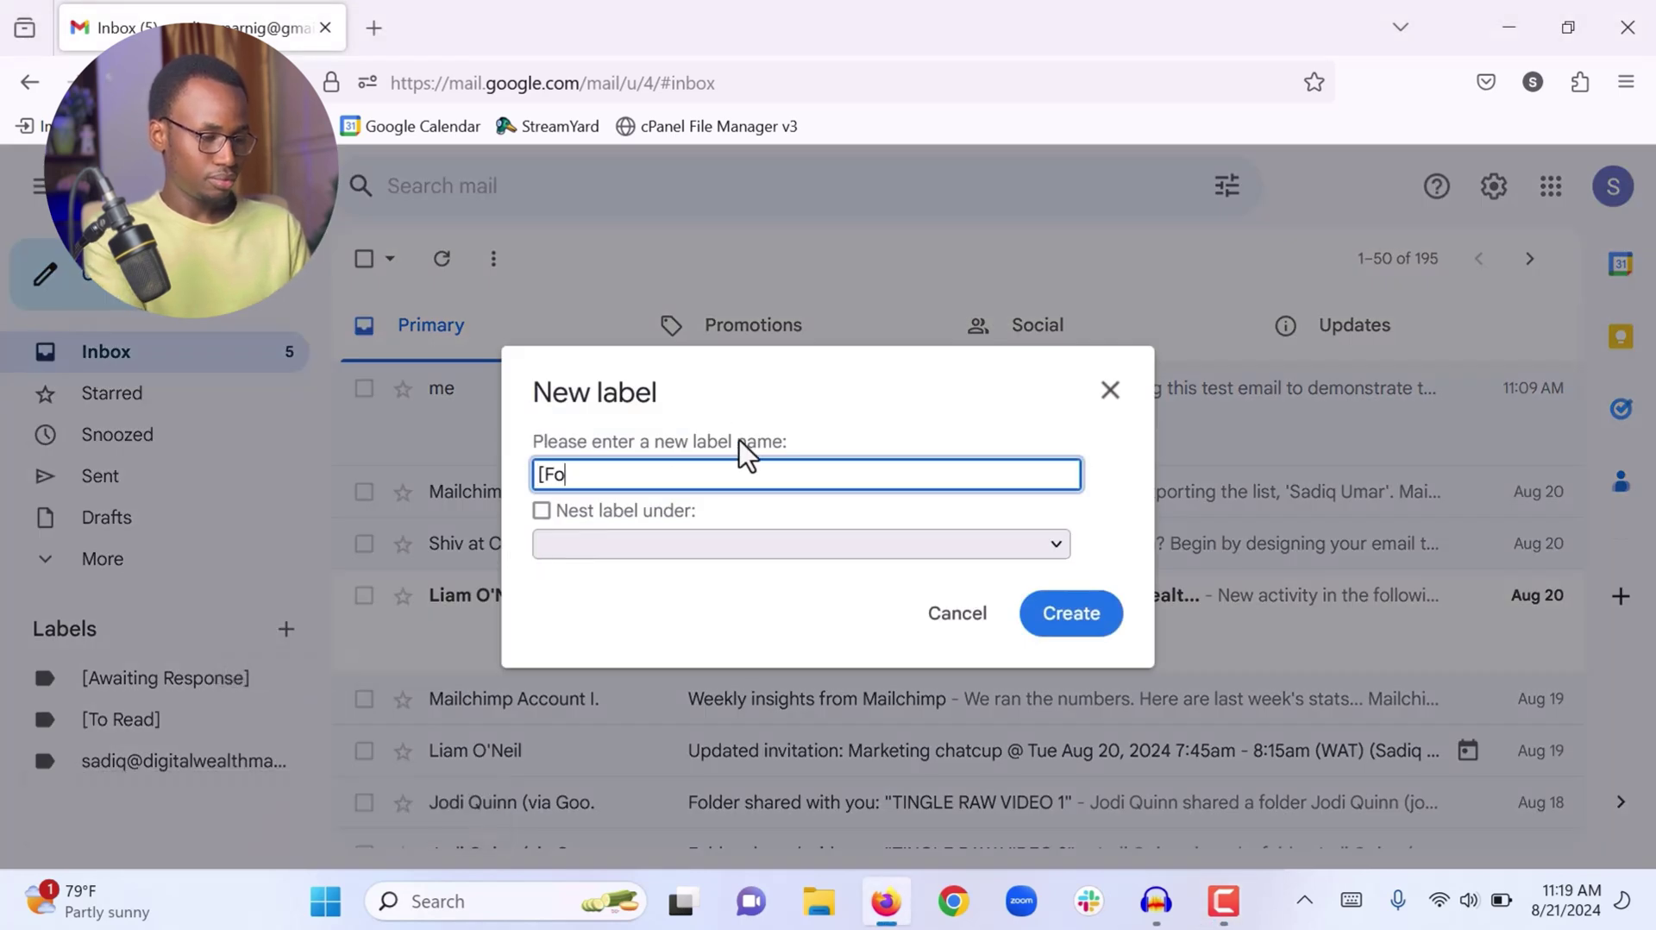
pyautogui.write('llow Up')
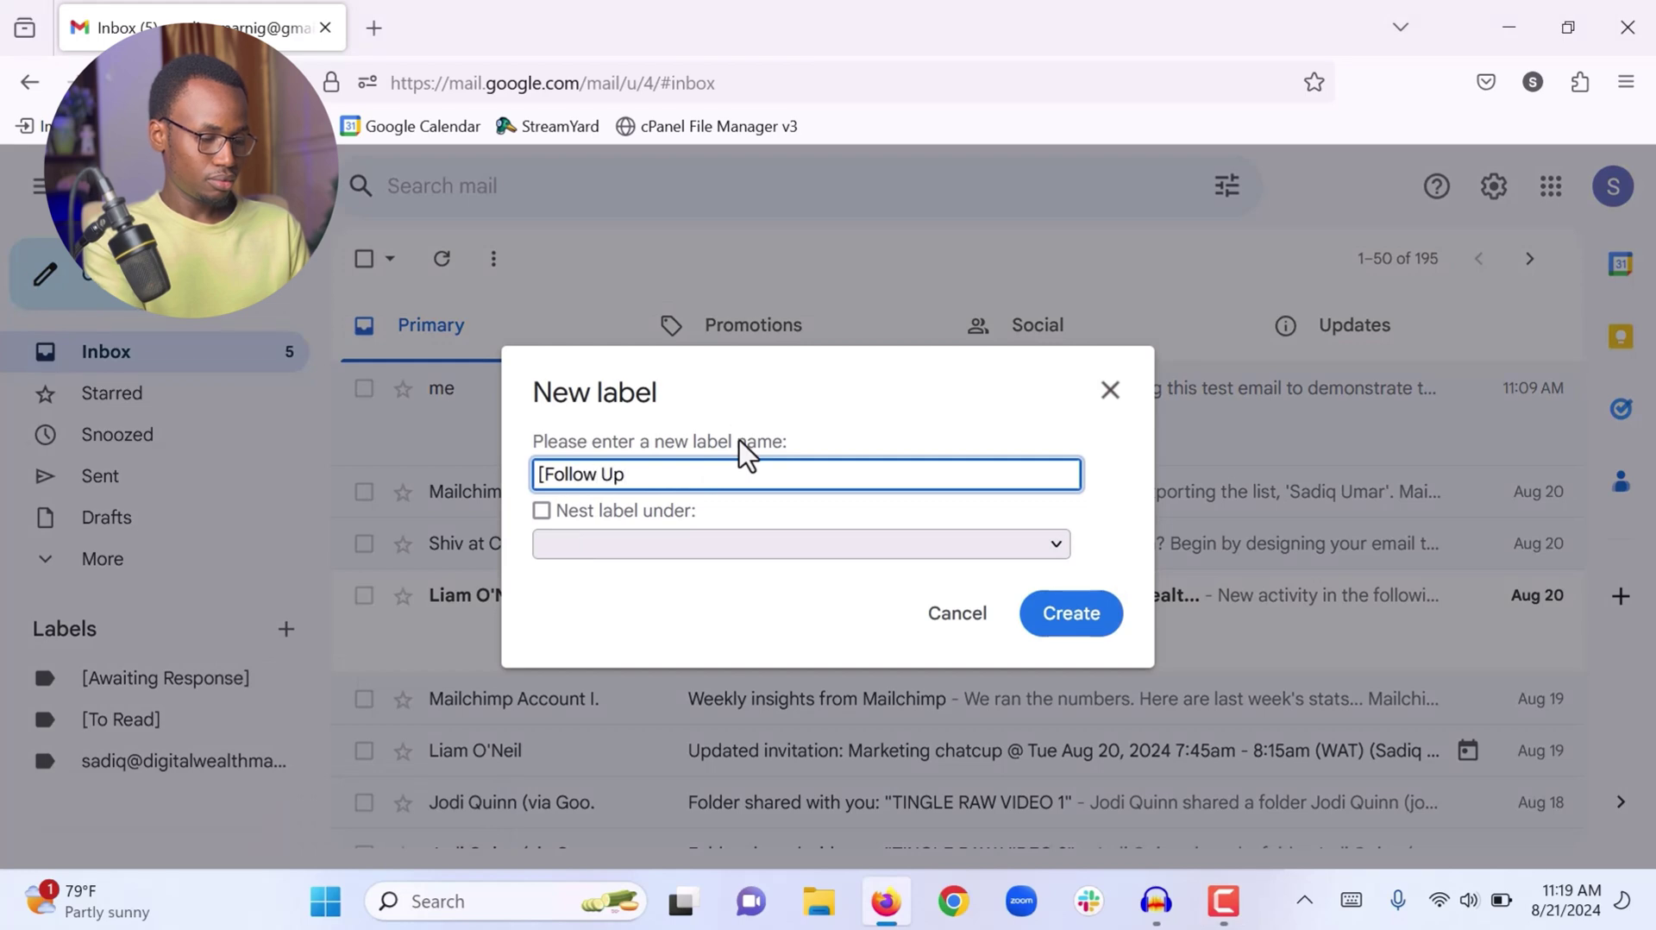
pyautogui.write(']')
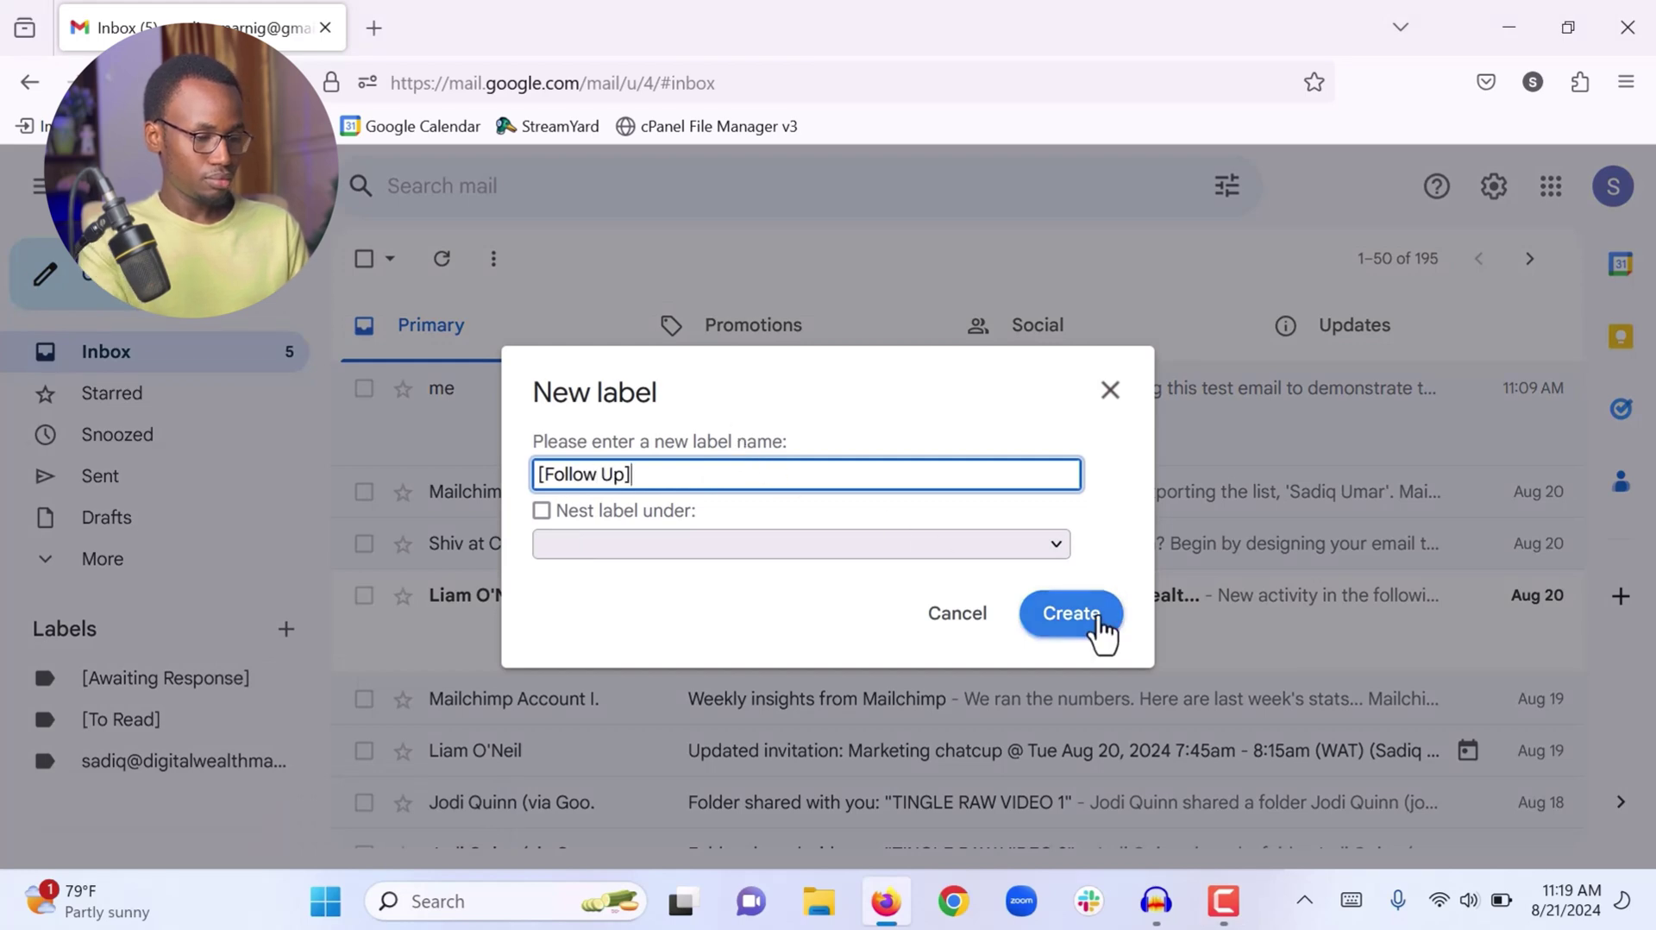
pyautogui.click(1095, 617)
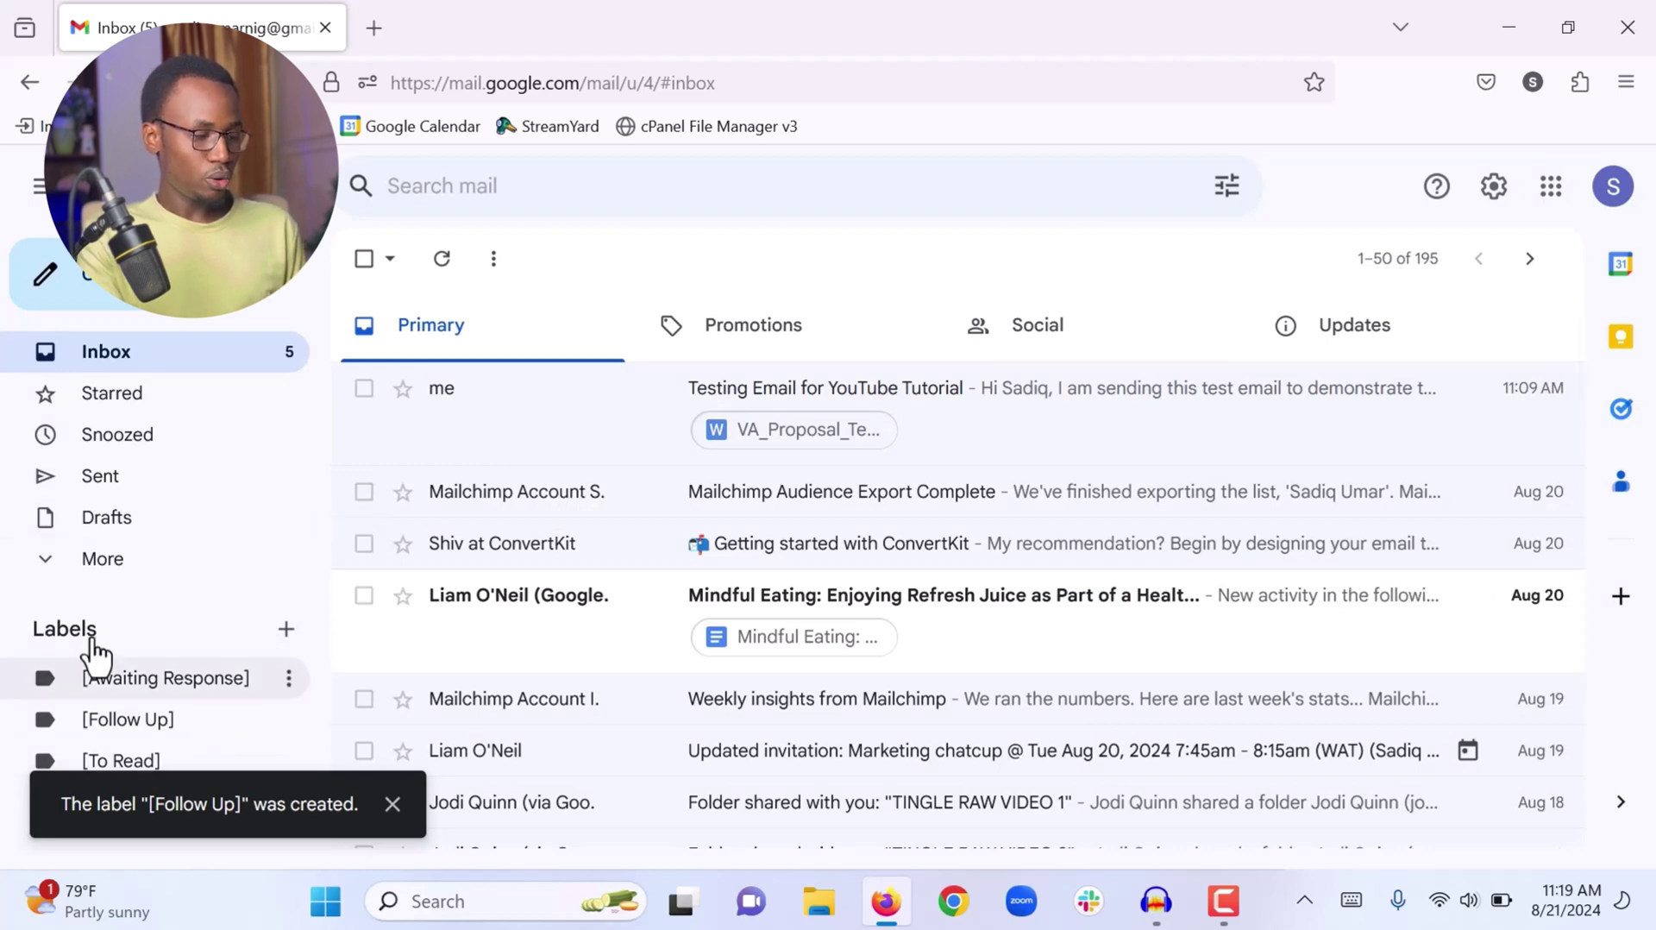
pyautogui.click(392, 805)
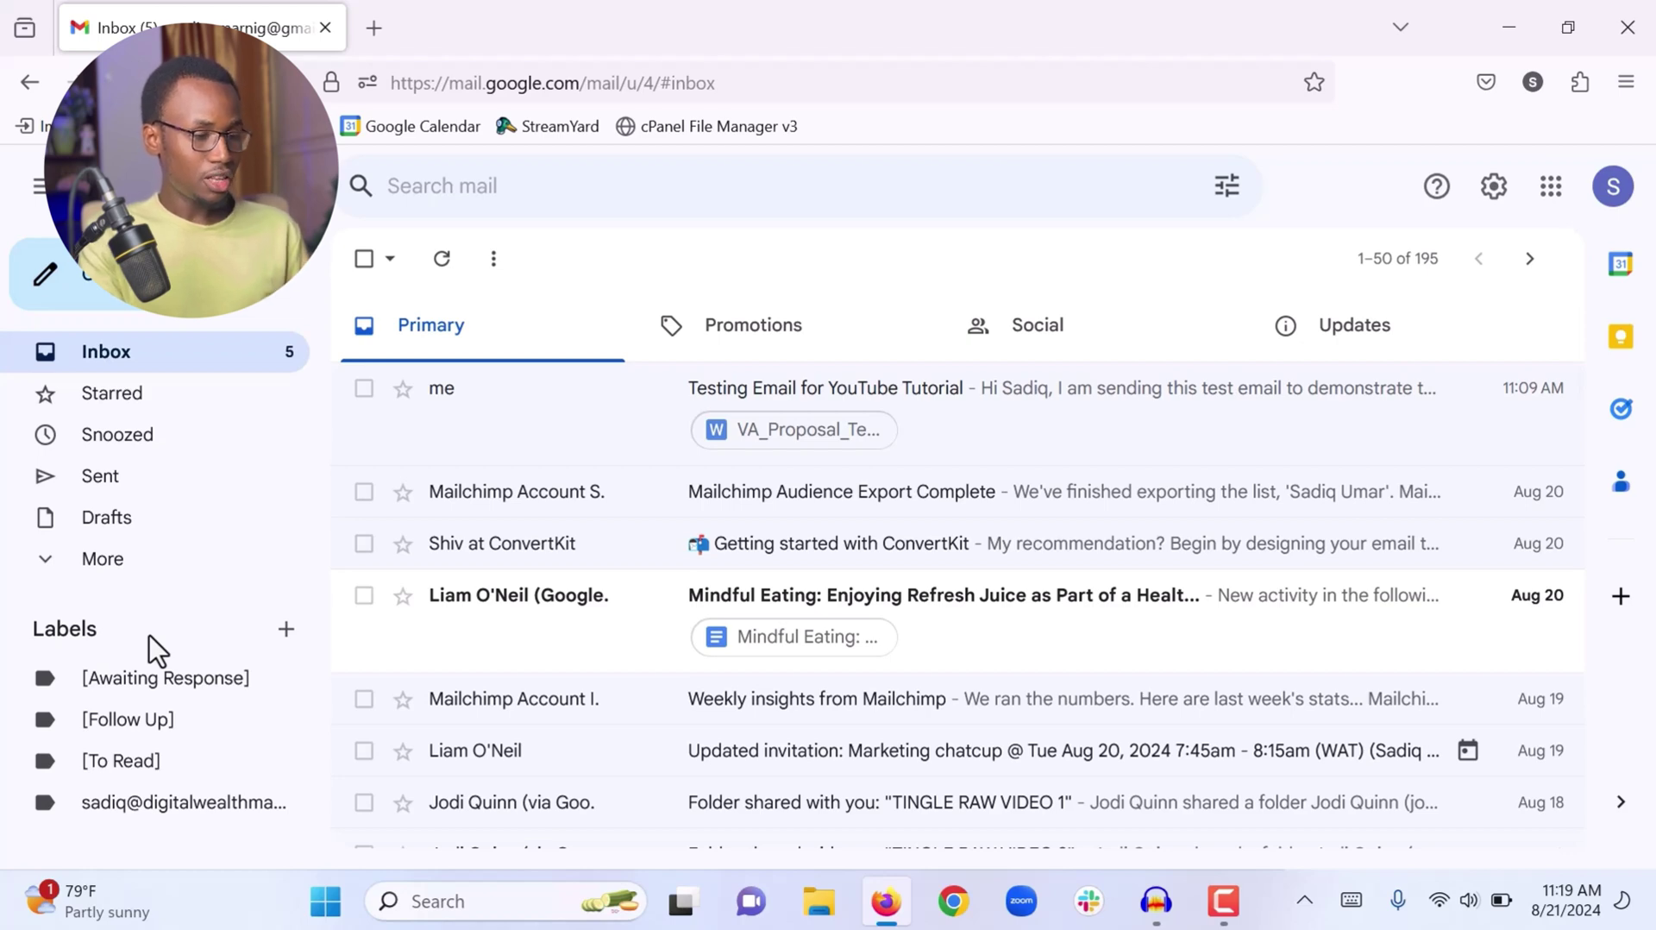
pyautogui.scroll(-5, 604, 621)
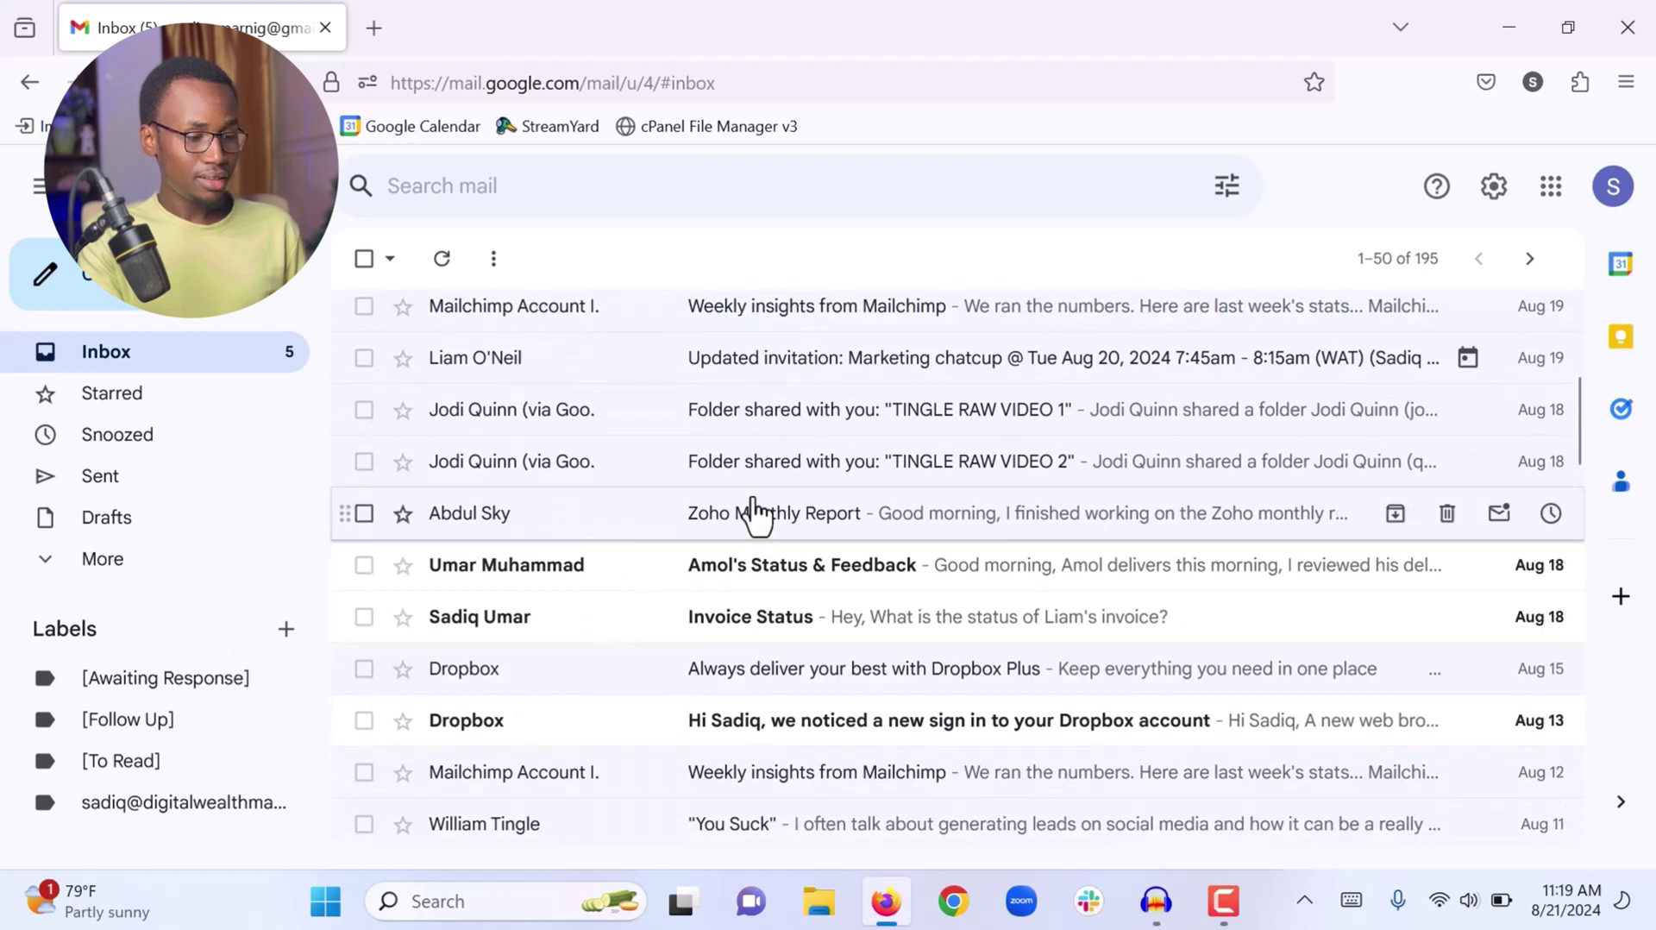
pyautogui.click(750, 516)
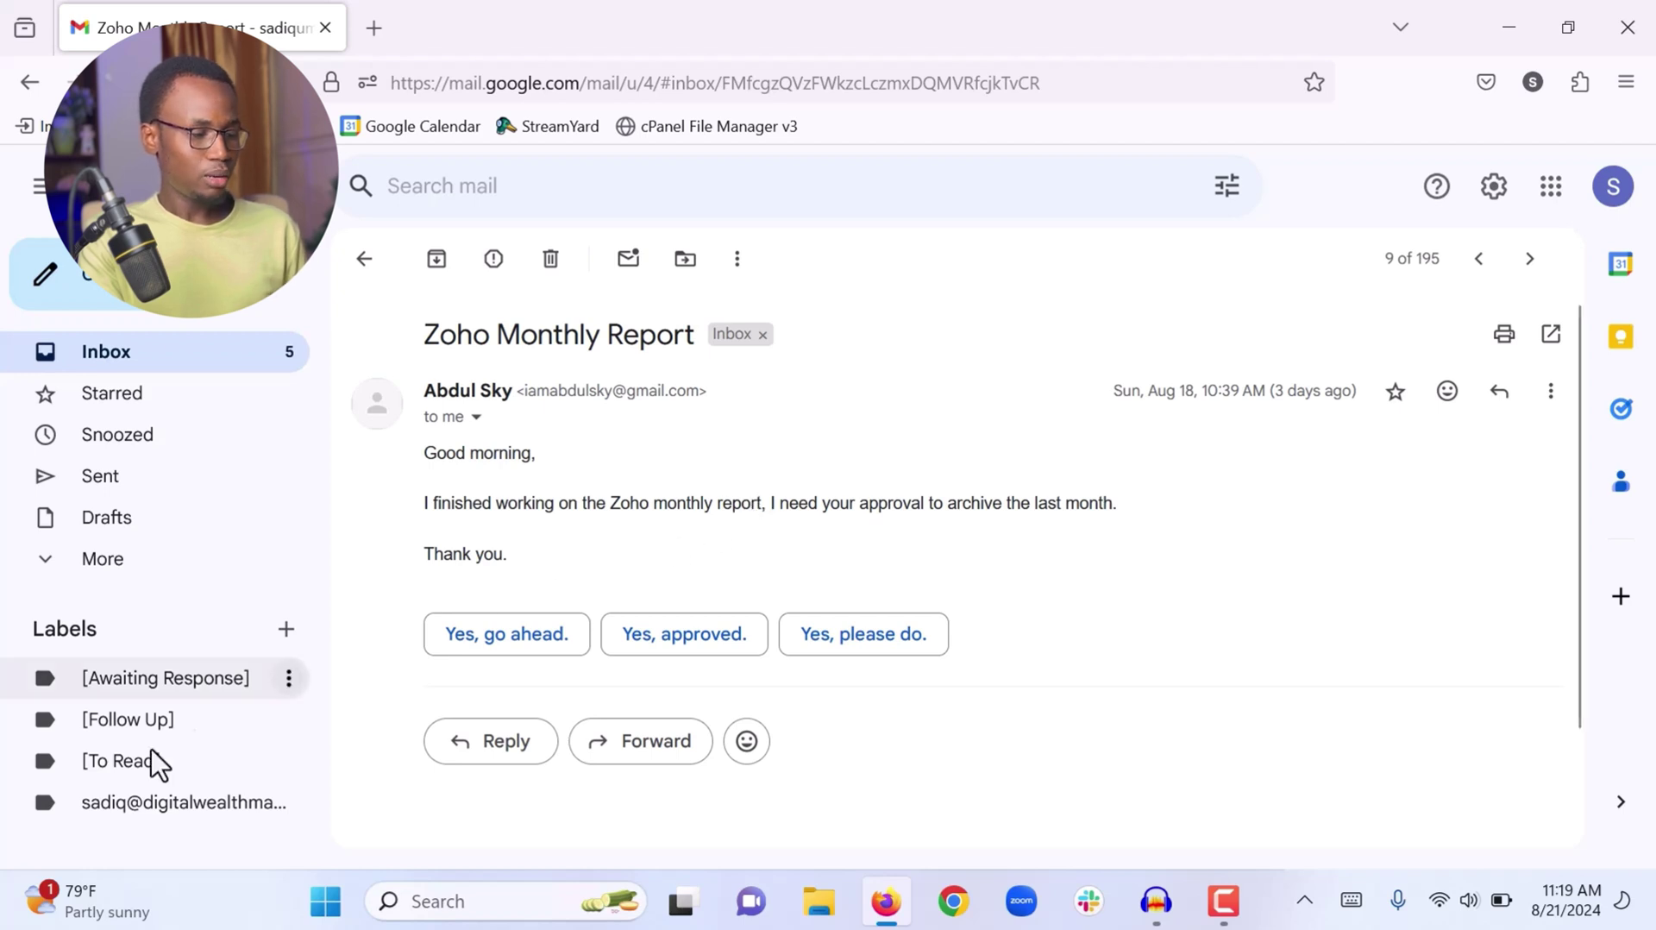
pyautogui.click(370, 264)
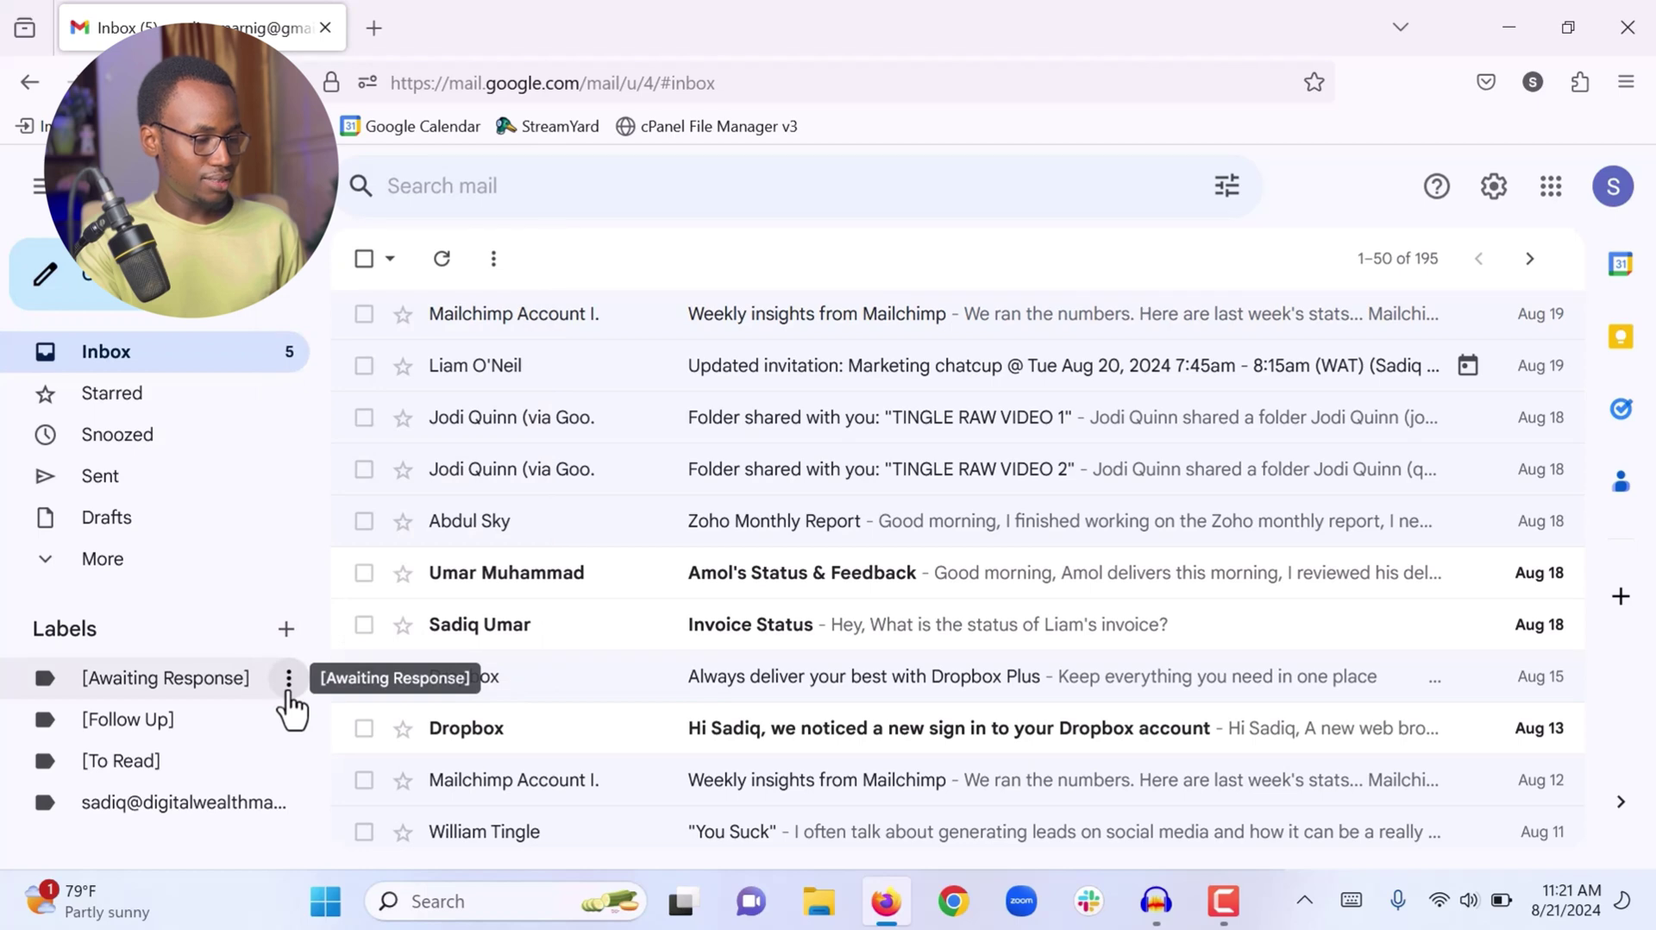
# Set label colours: orange for [Awaiting Response], green for [Follow Up], blue for [To Read]
pyautogui.click(289, 681)
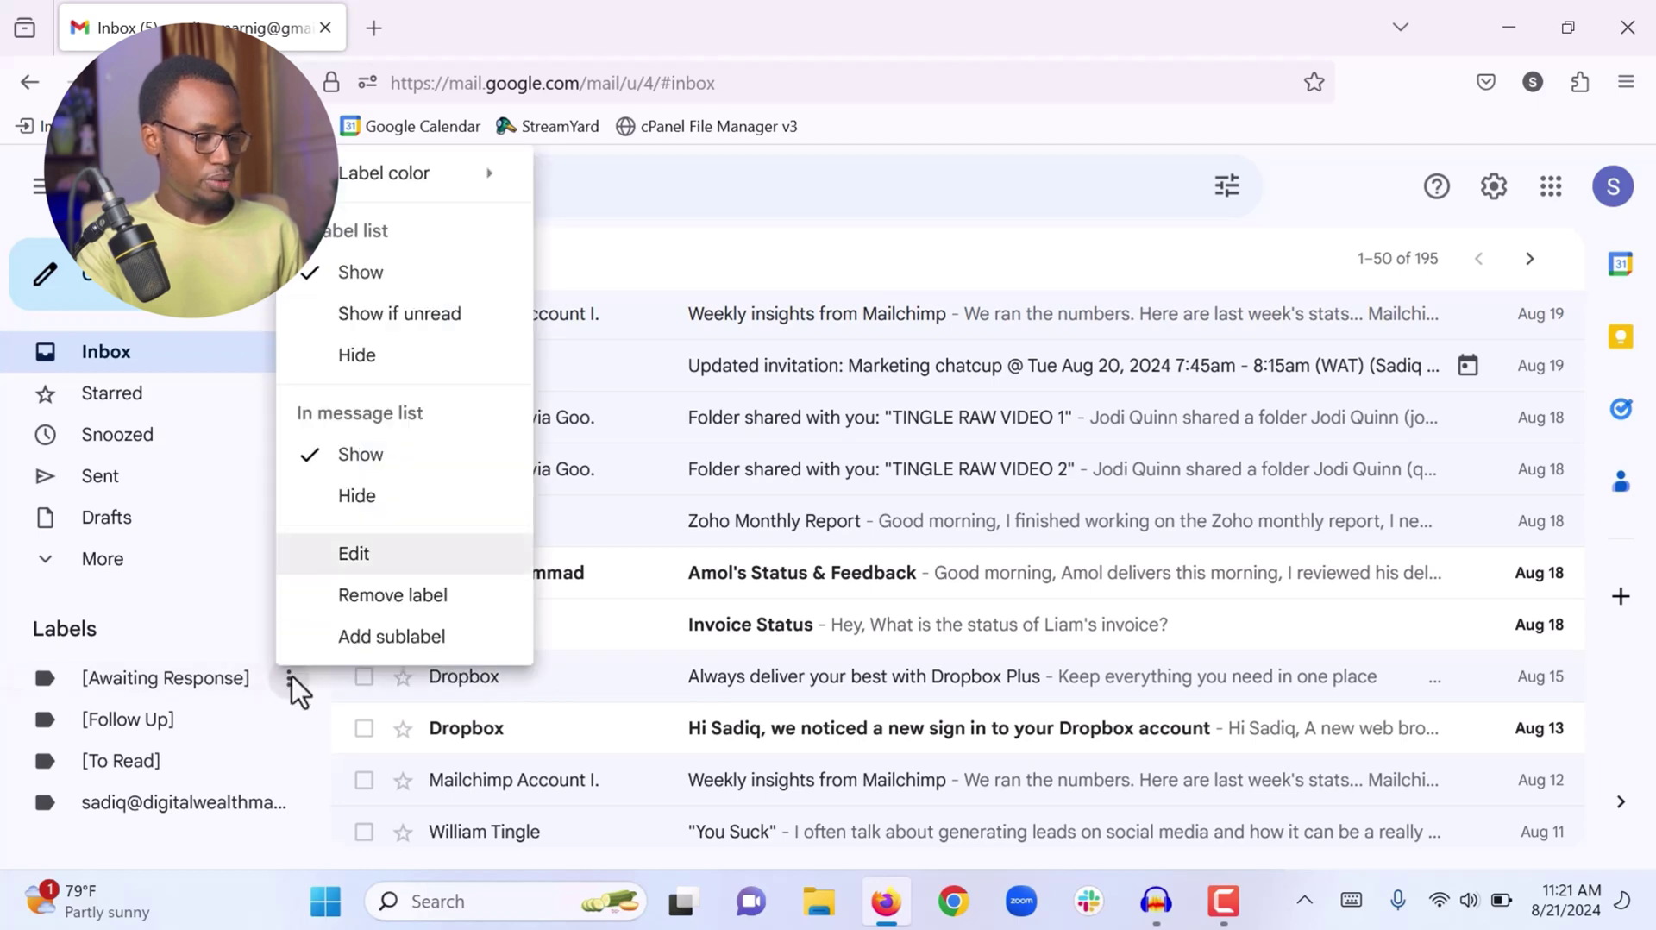
pyautogui.moveTo(427, 183)
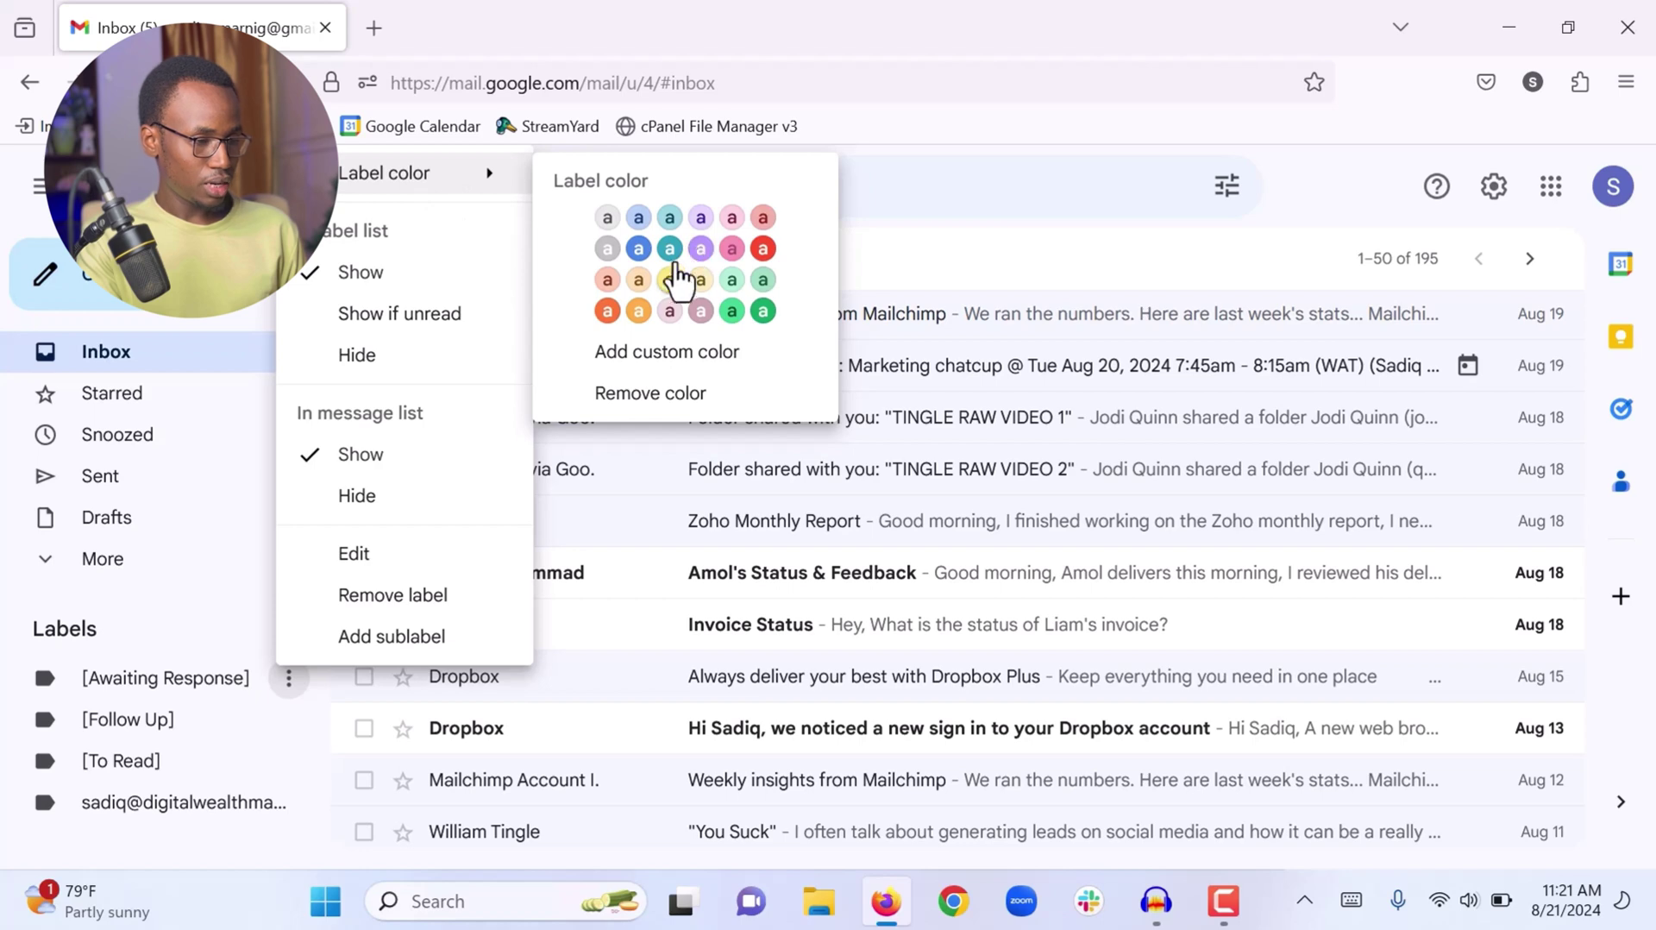
pyautogui.click(640, 312)
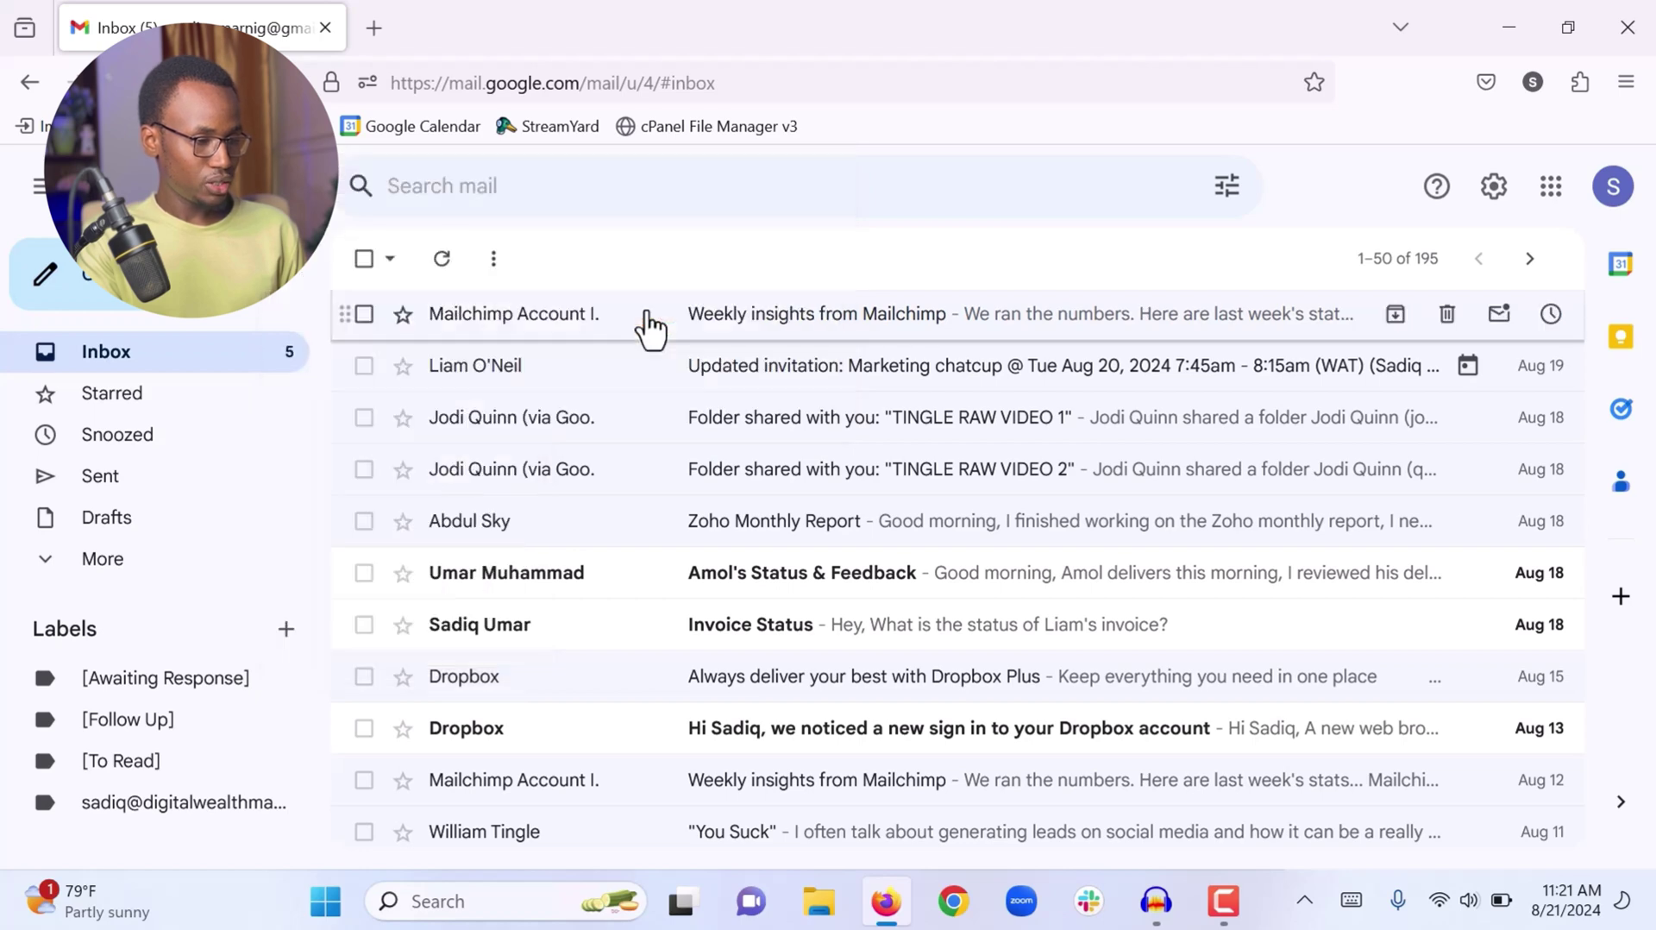
pyautogui.click(288, 720)
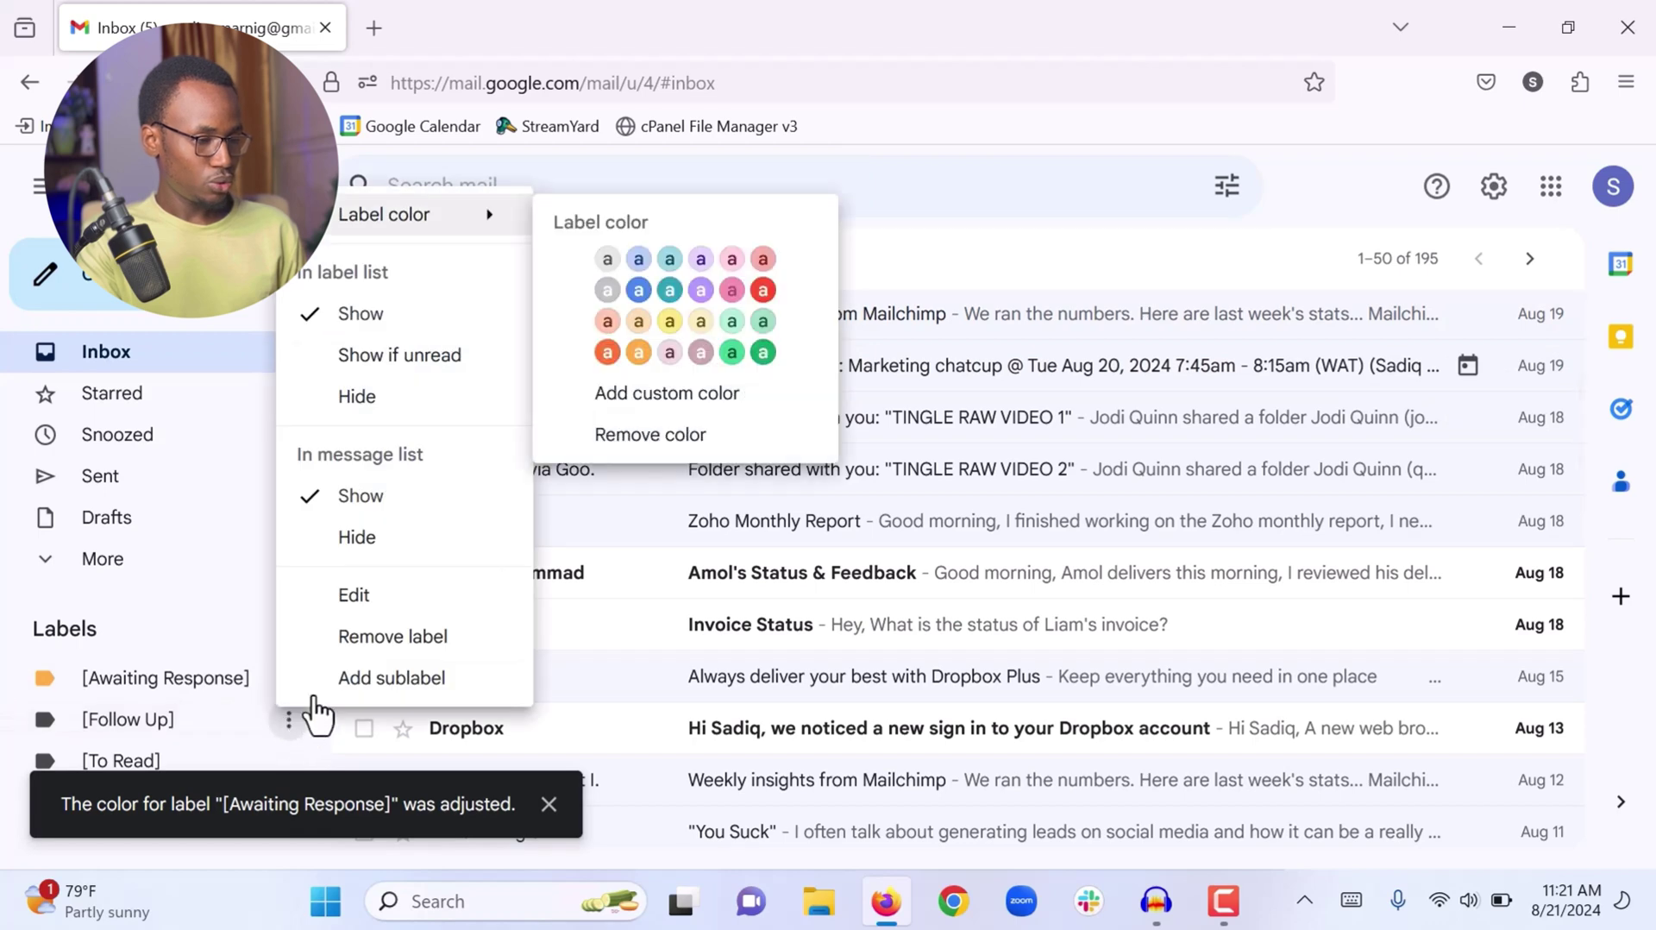
pyautogui.click(730, 324)
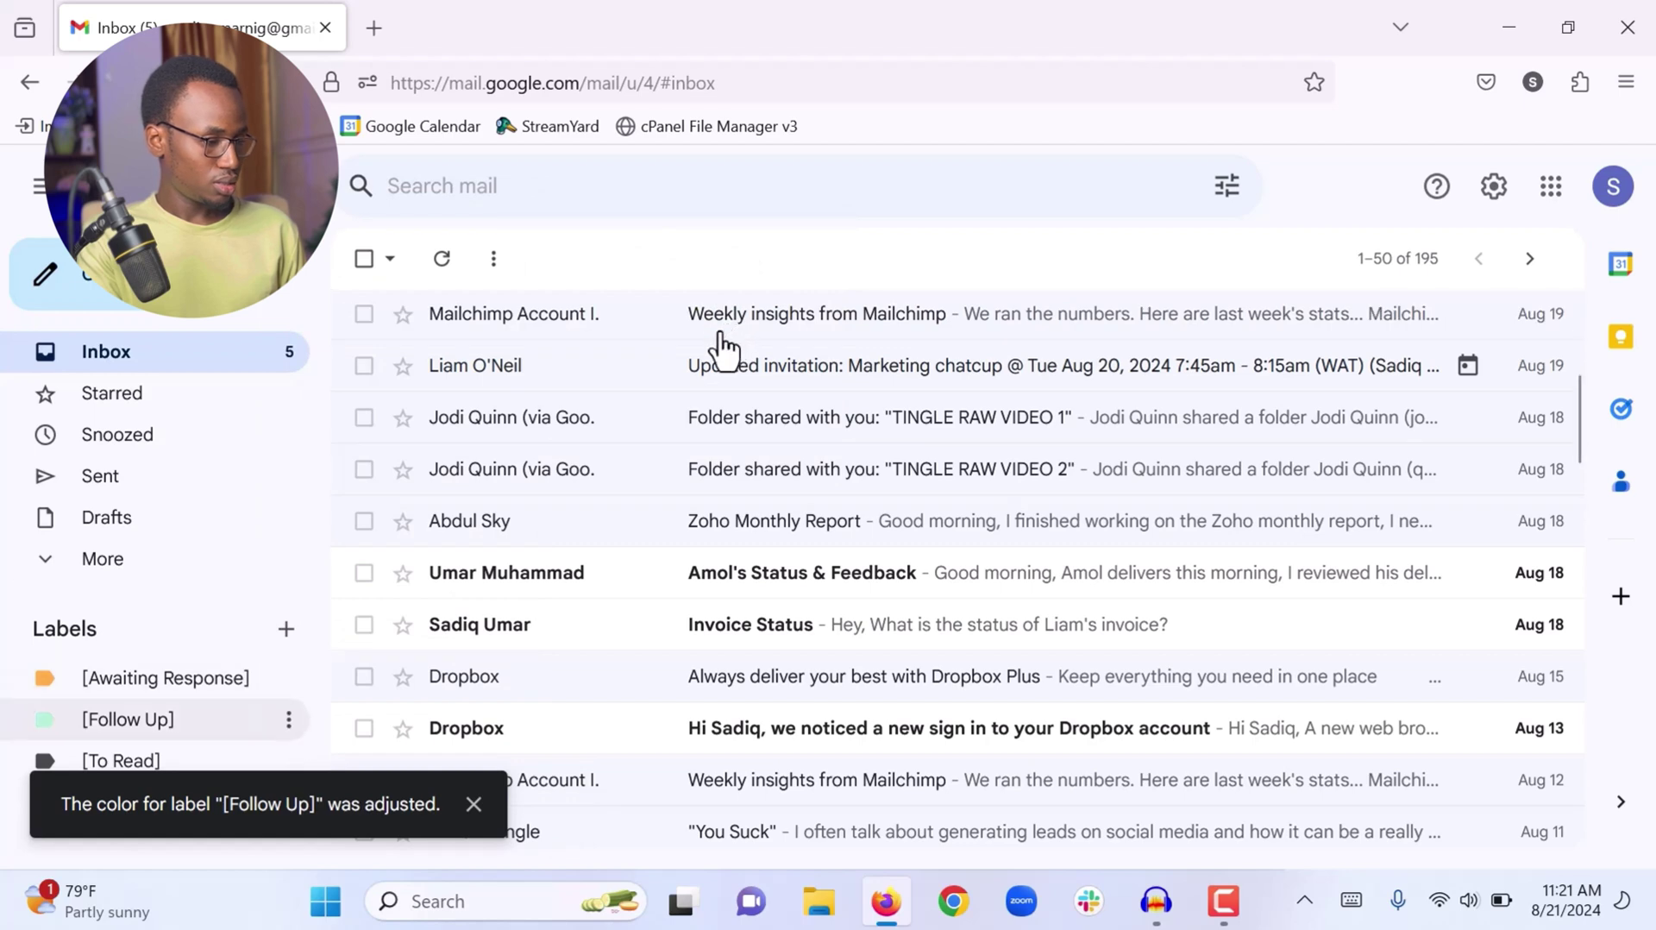
pyautogui.click(289, 760)
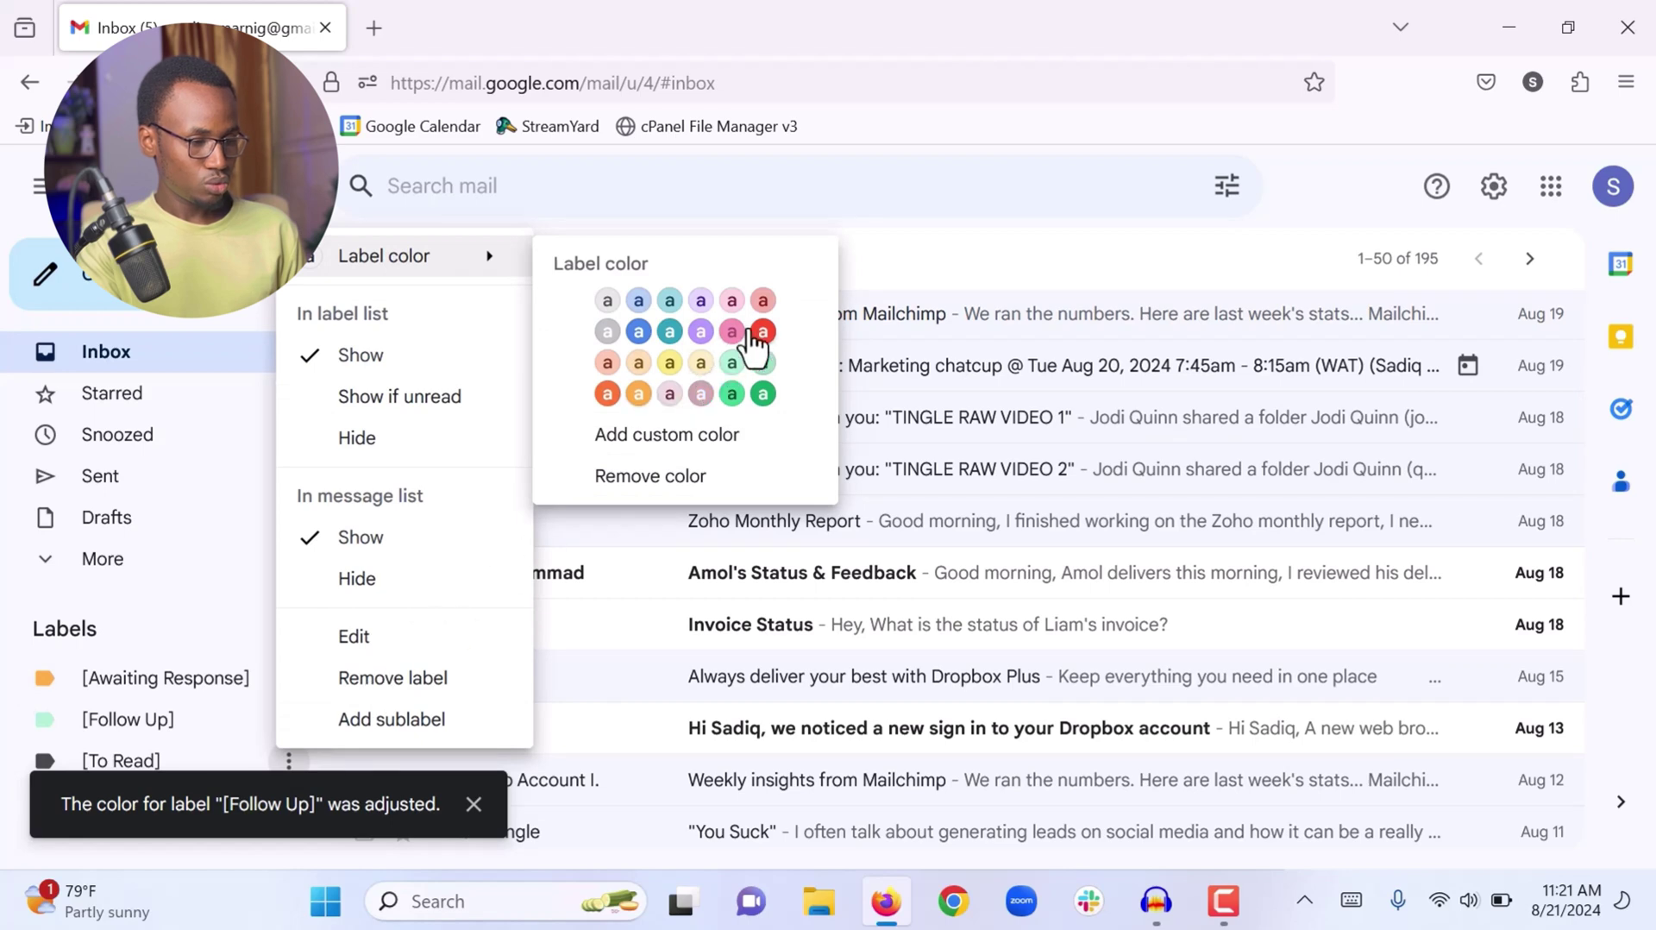
pyautogui.click(639, 333)
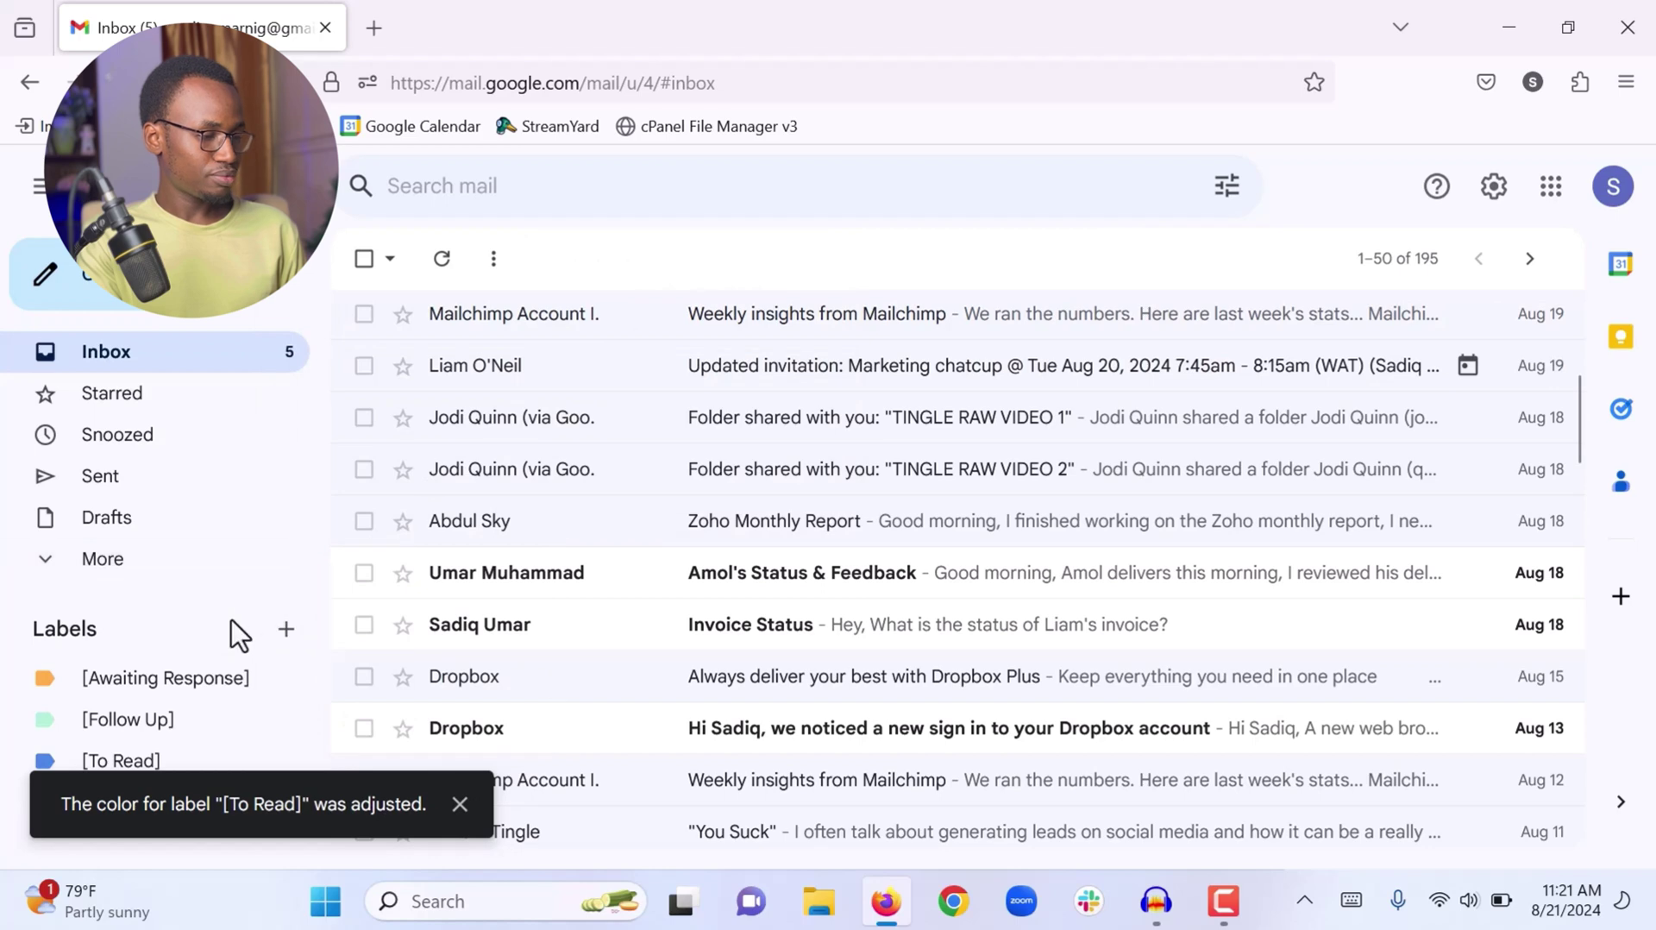
pyautogui.click(459, 804)
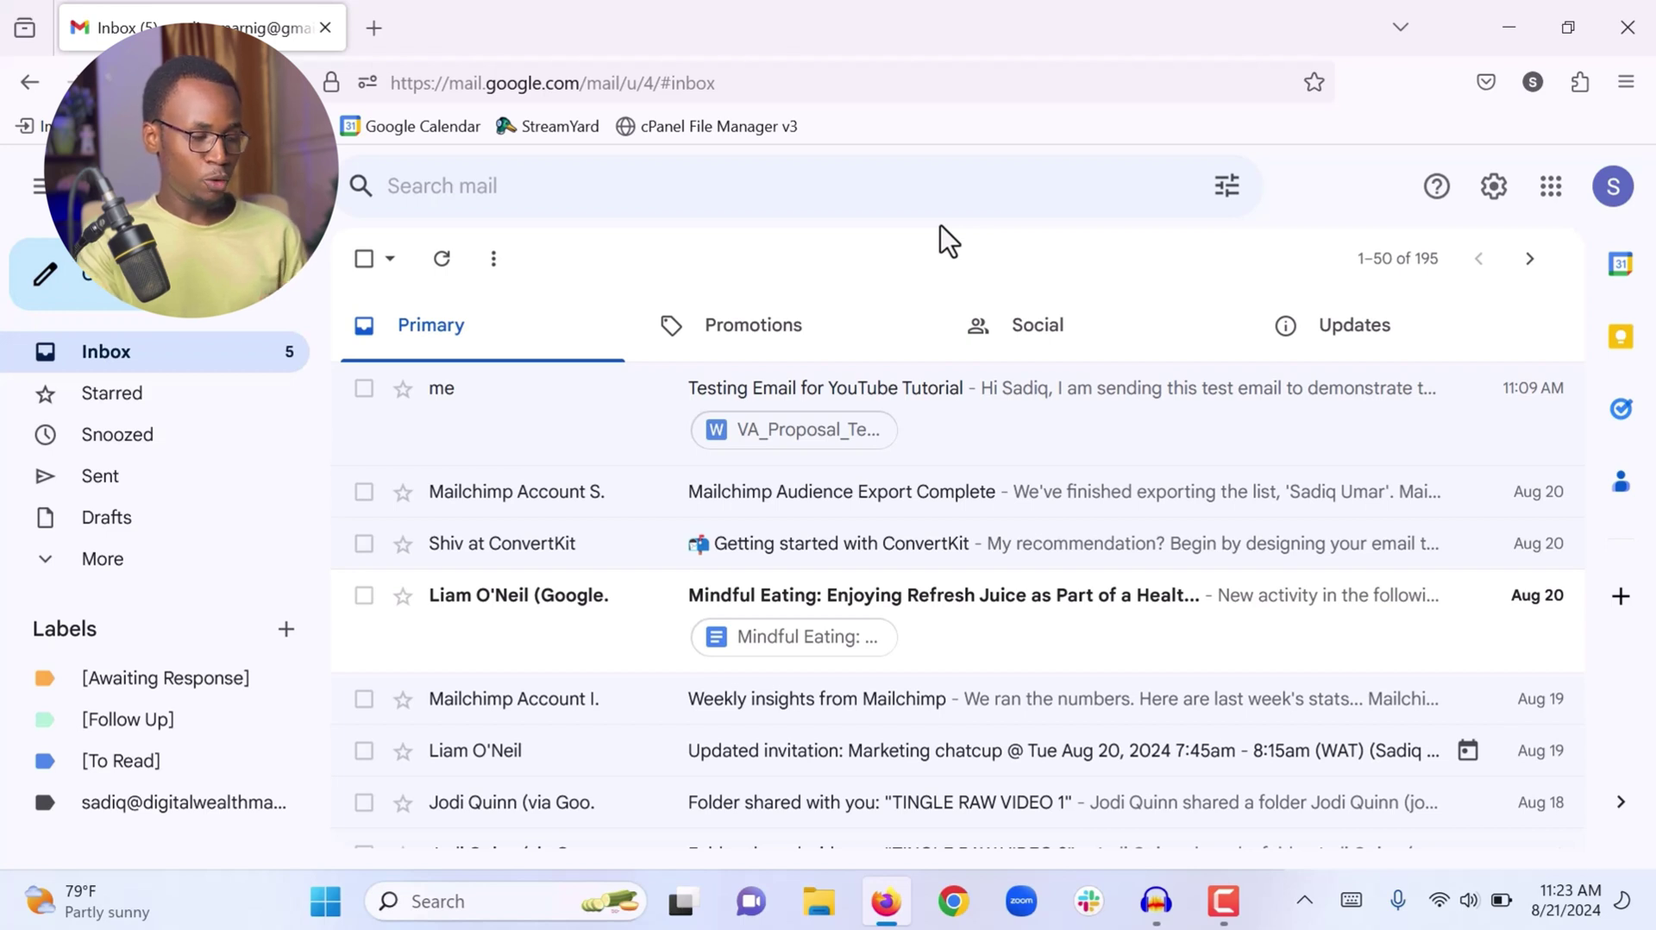
# Move the 'Mindful Eating' Google Docs notification email into [To Read]
pyautogui.click(957, 642)
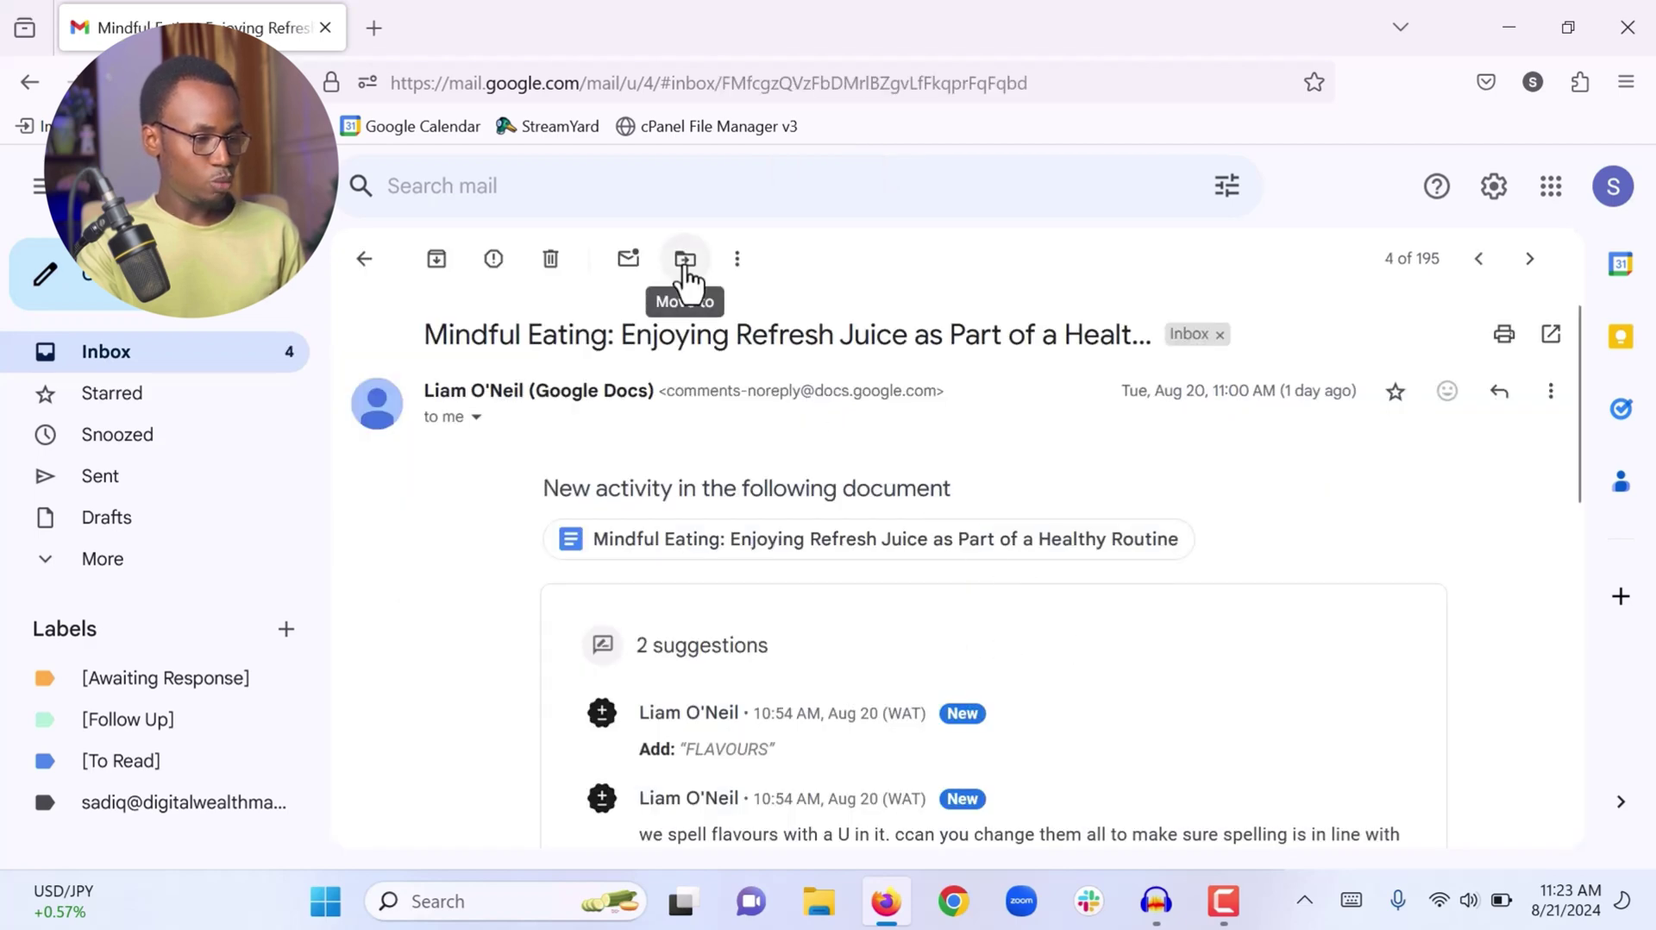
pyautogui.click(686, 260)
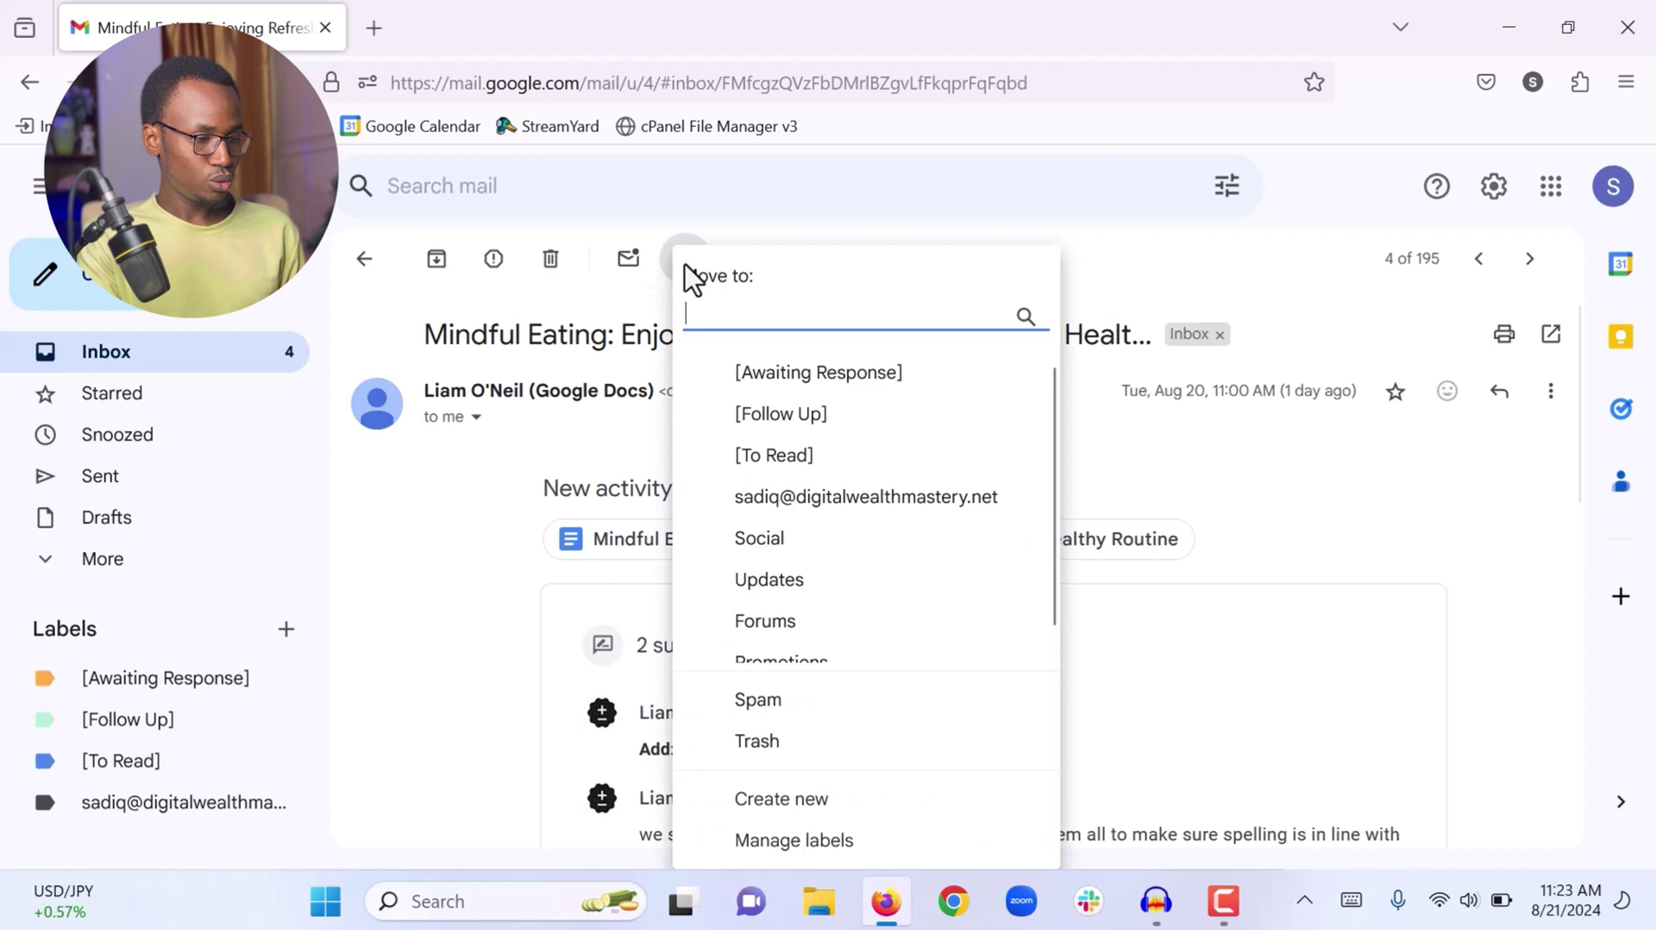
pyautogui.click(766, 461)
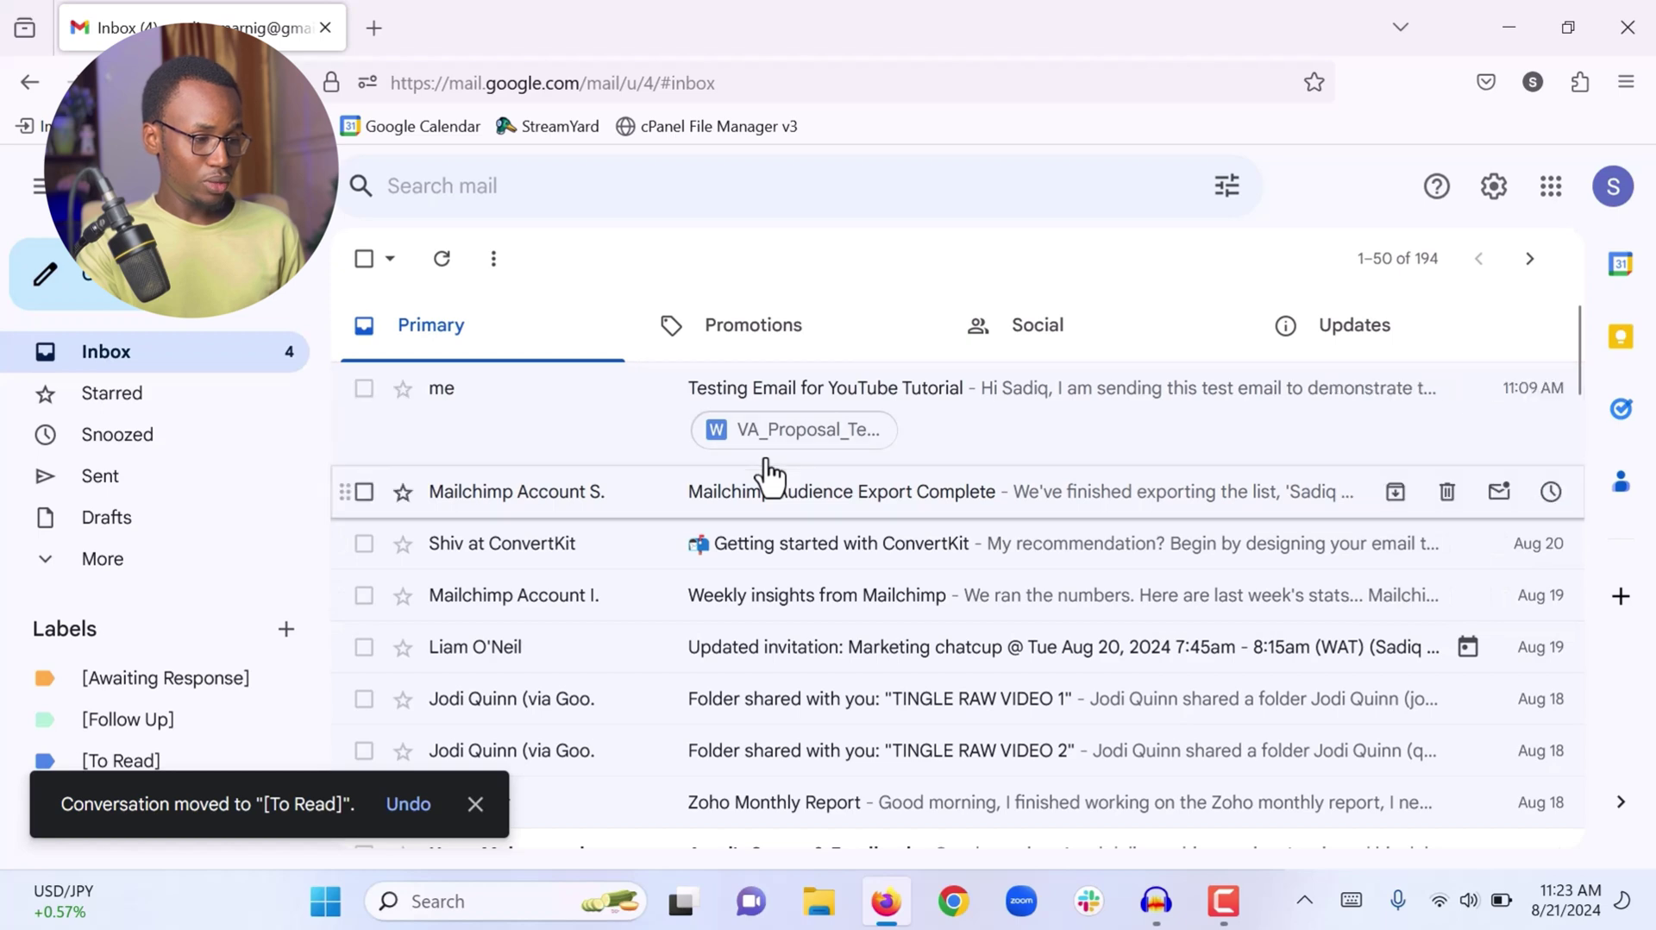
# Move the Aug 18 Status & Feedback and 'Invoice Status' emails together into [Follow Up]
pyautogui.scroll(-4, 710, 506)
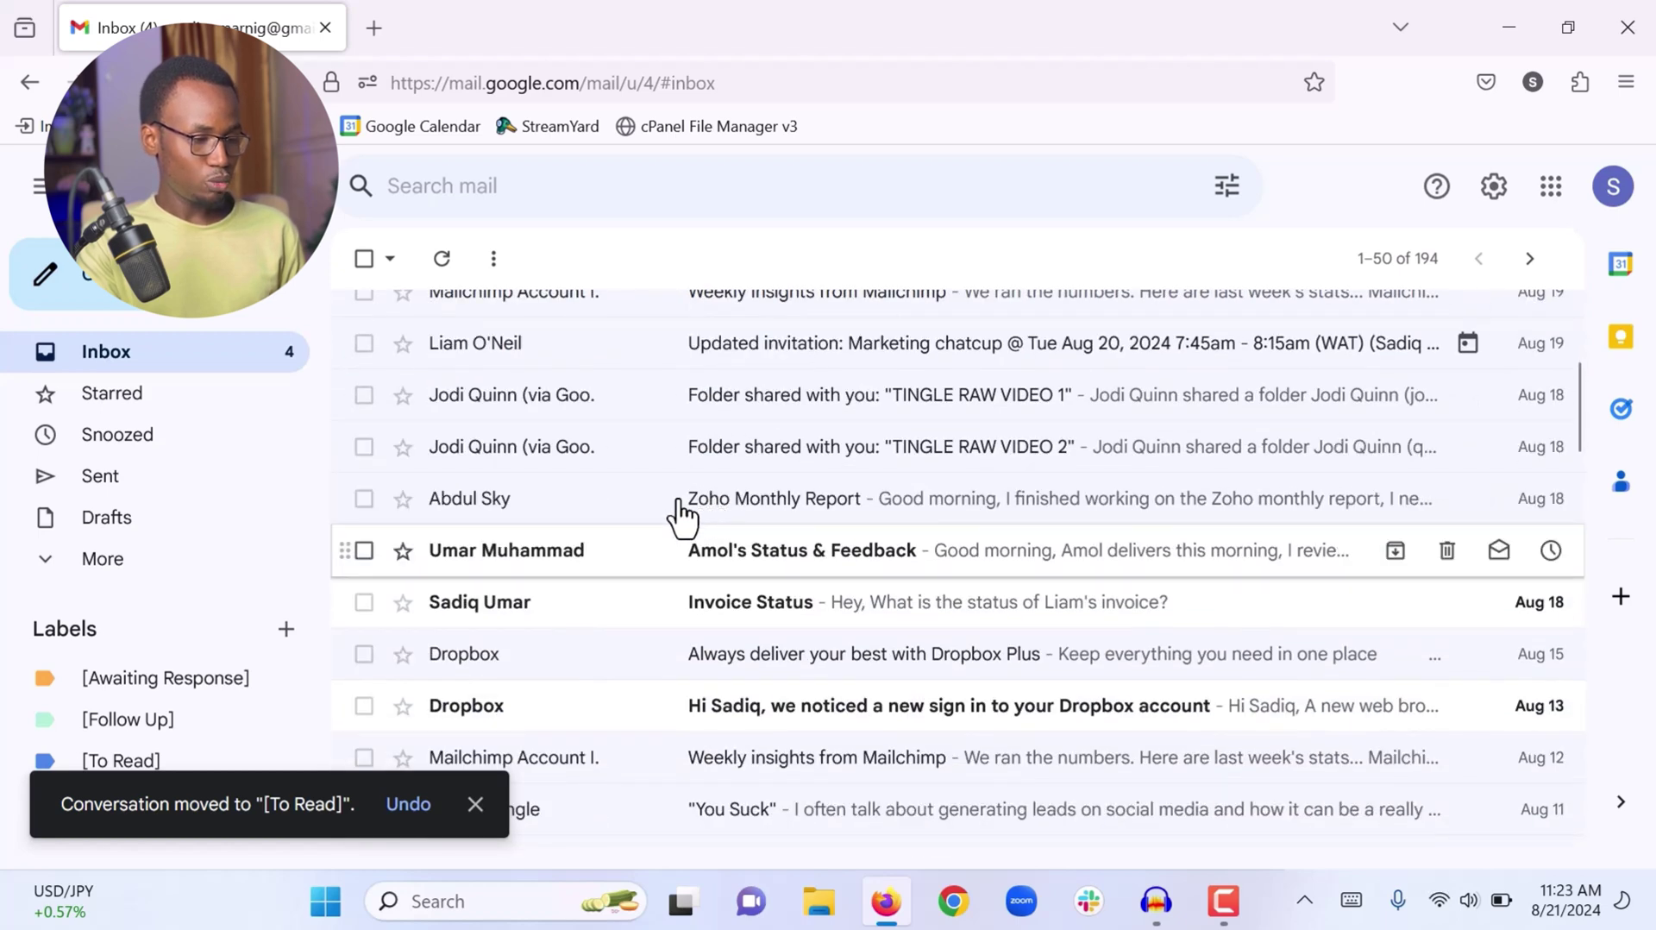
pyautogui.click(363, 552)
pyautogui.click(357, 604)
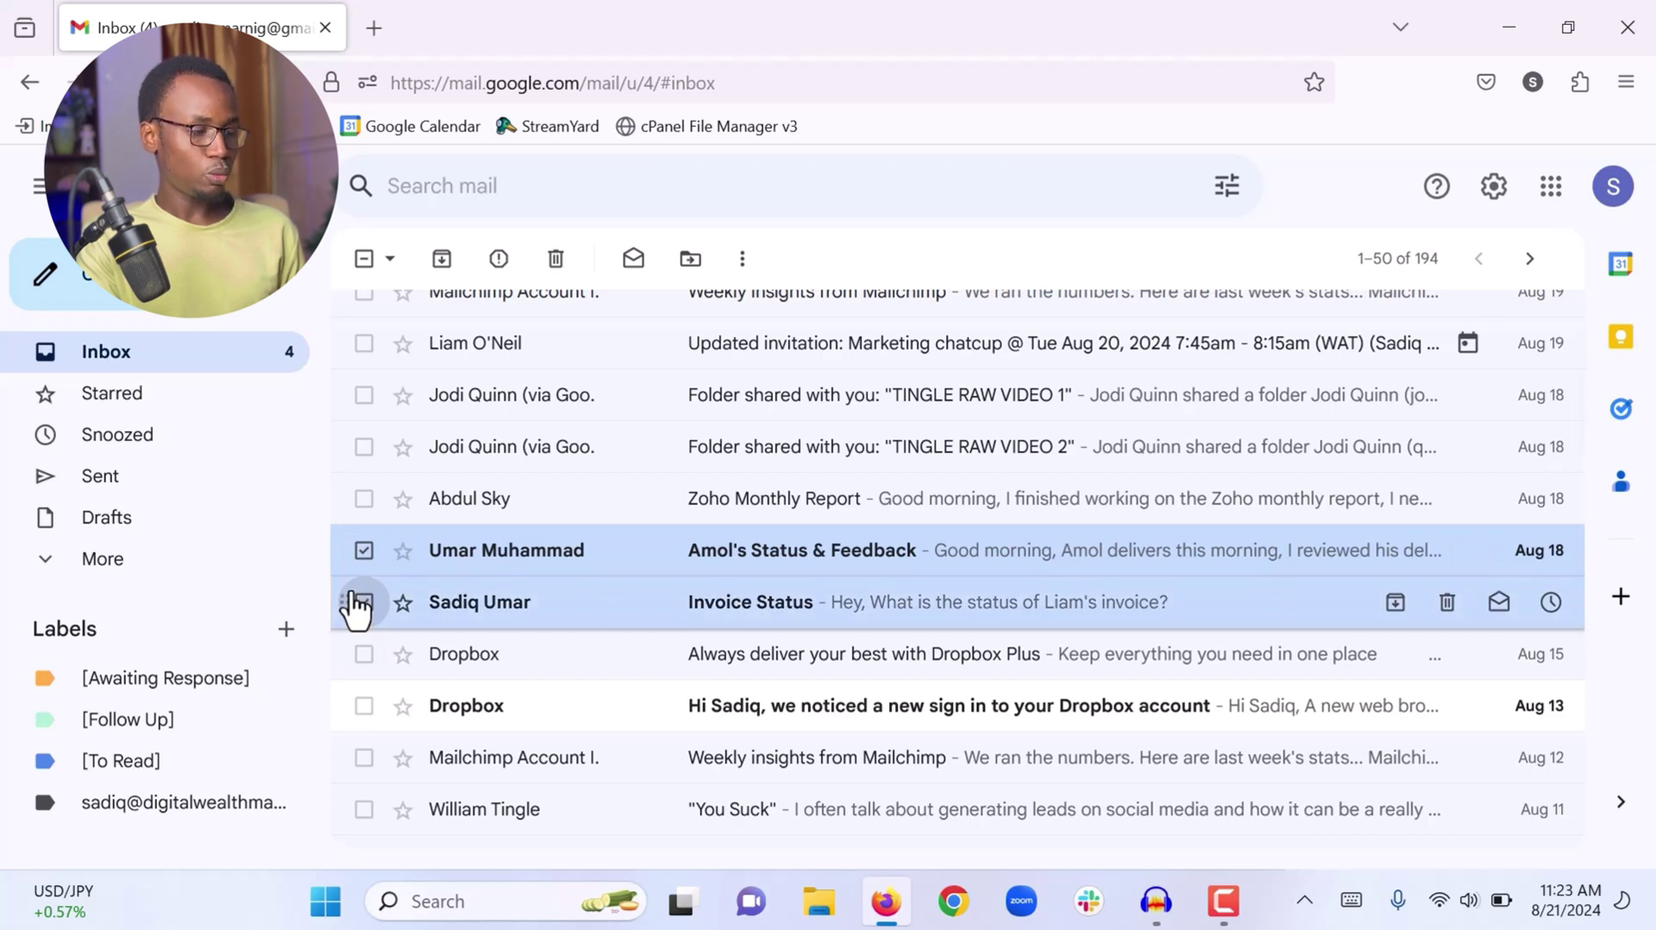
pyautogui.click(695, 274)
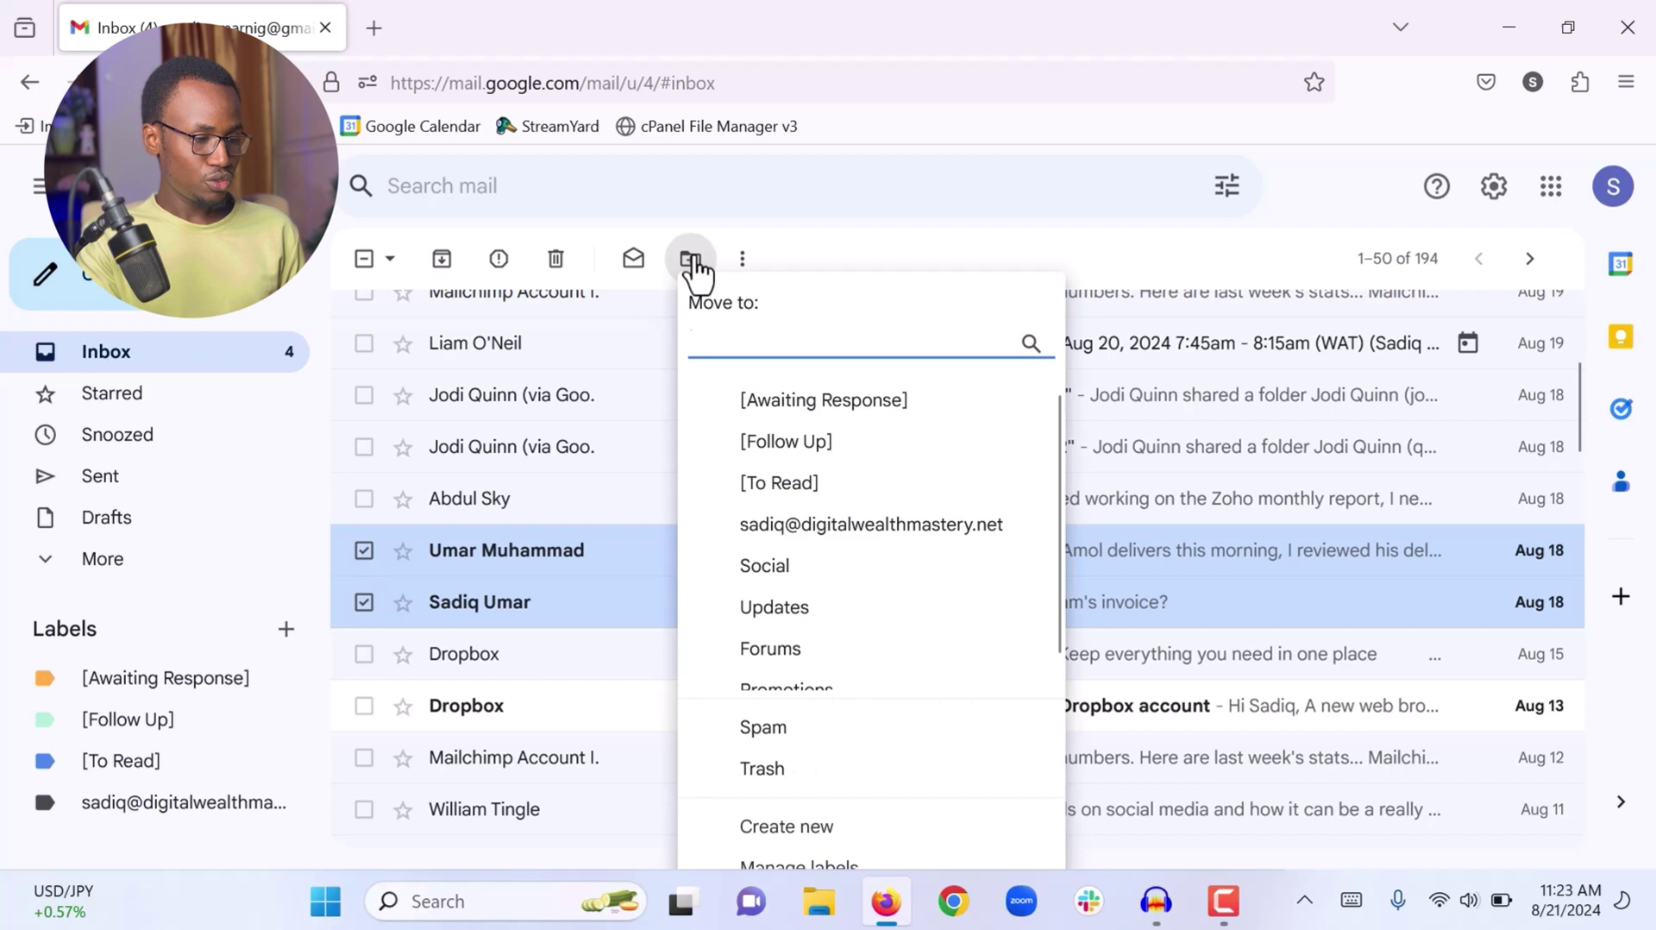
pyautogui.click(781, 442)
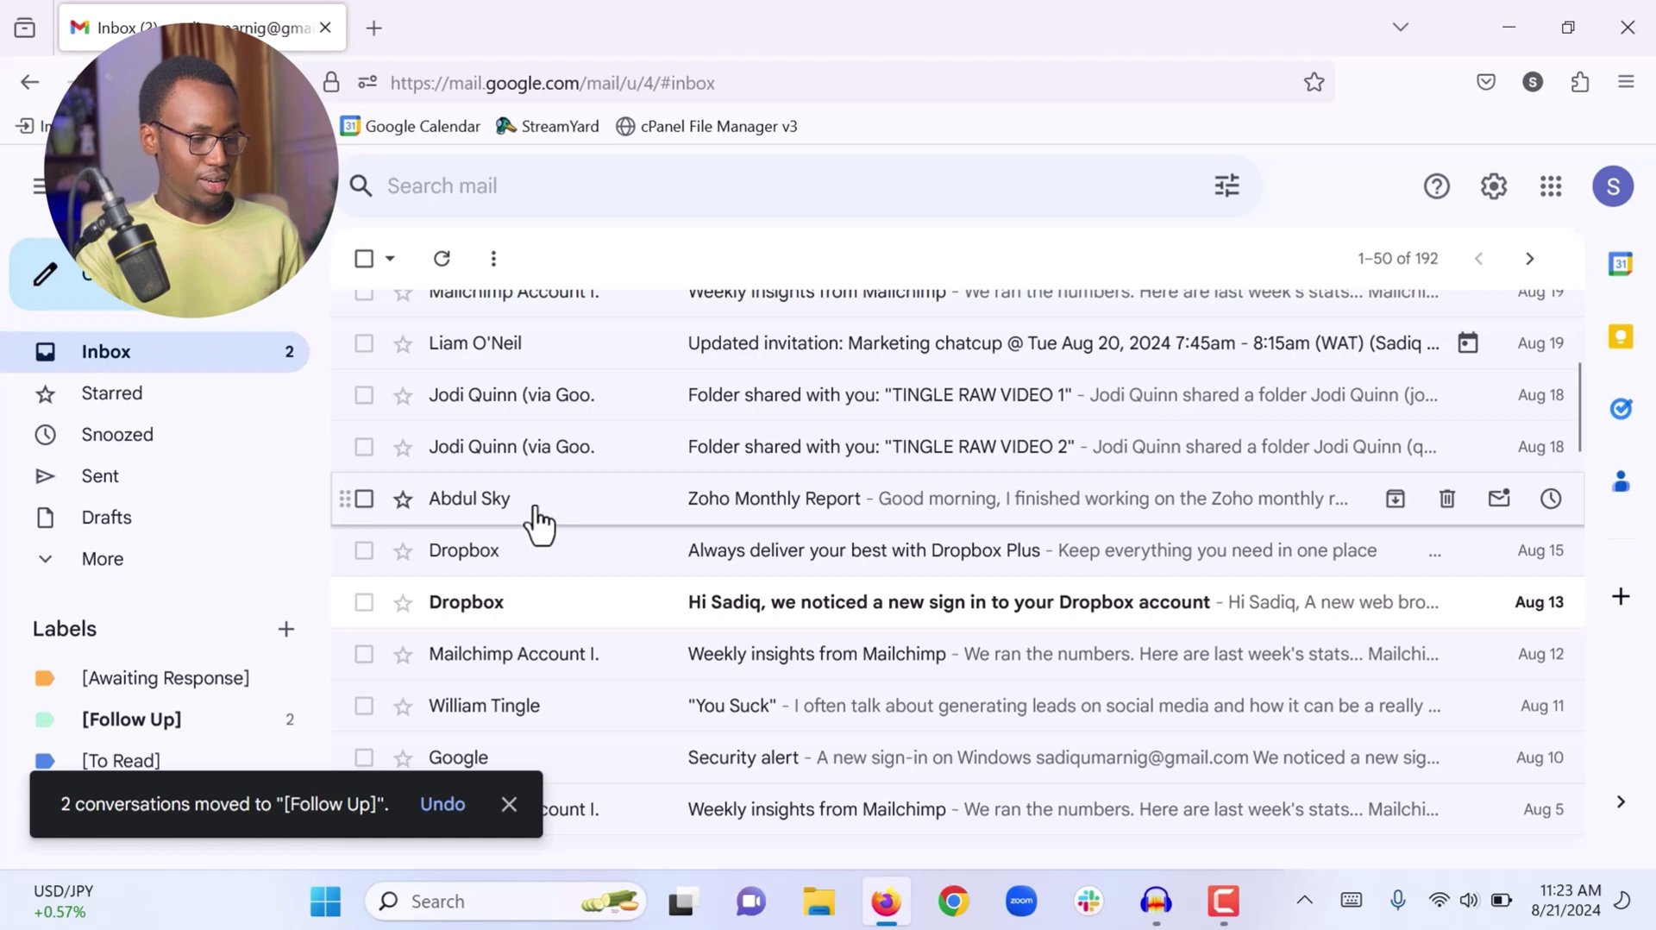
pyautogui.scroll(-2, 537, 522)
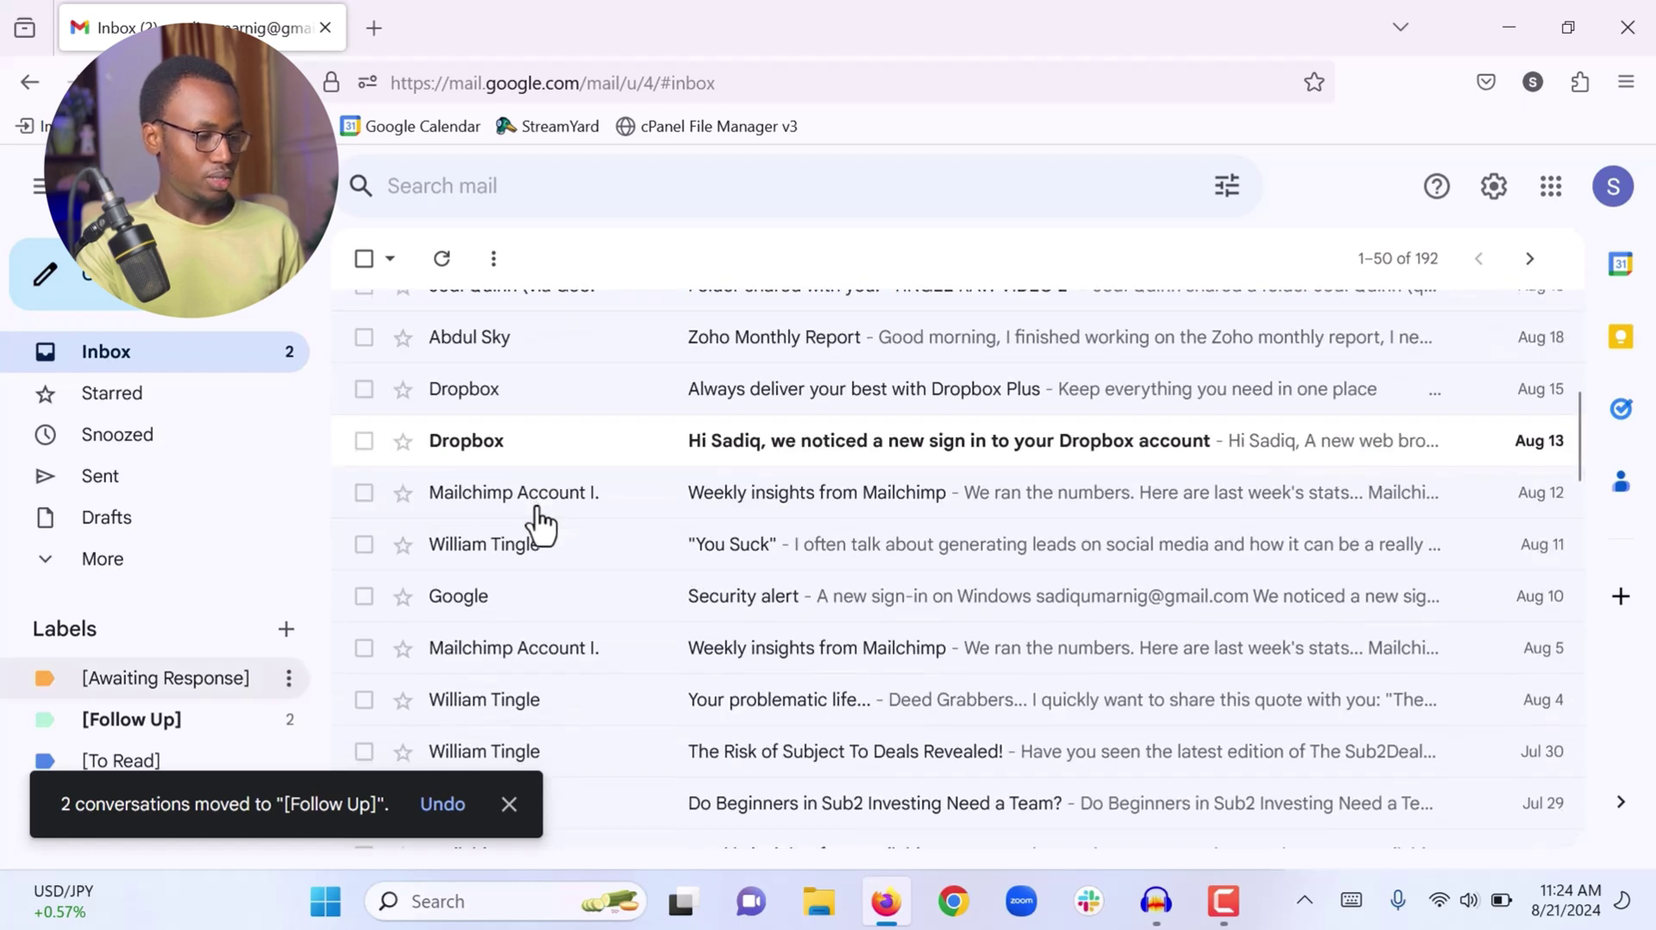
# Move the 'Zoho Monthly Report' email from the inbox into [Awaiting Response]
pyautogui.scroll(1, 681, 576)
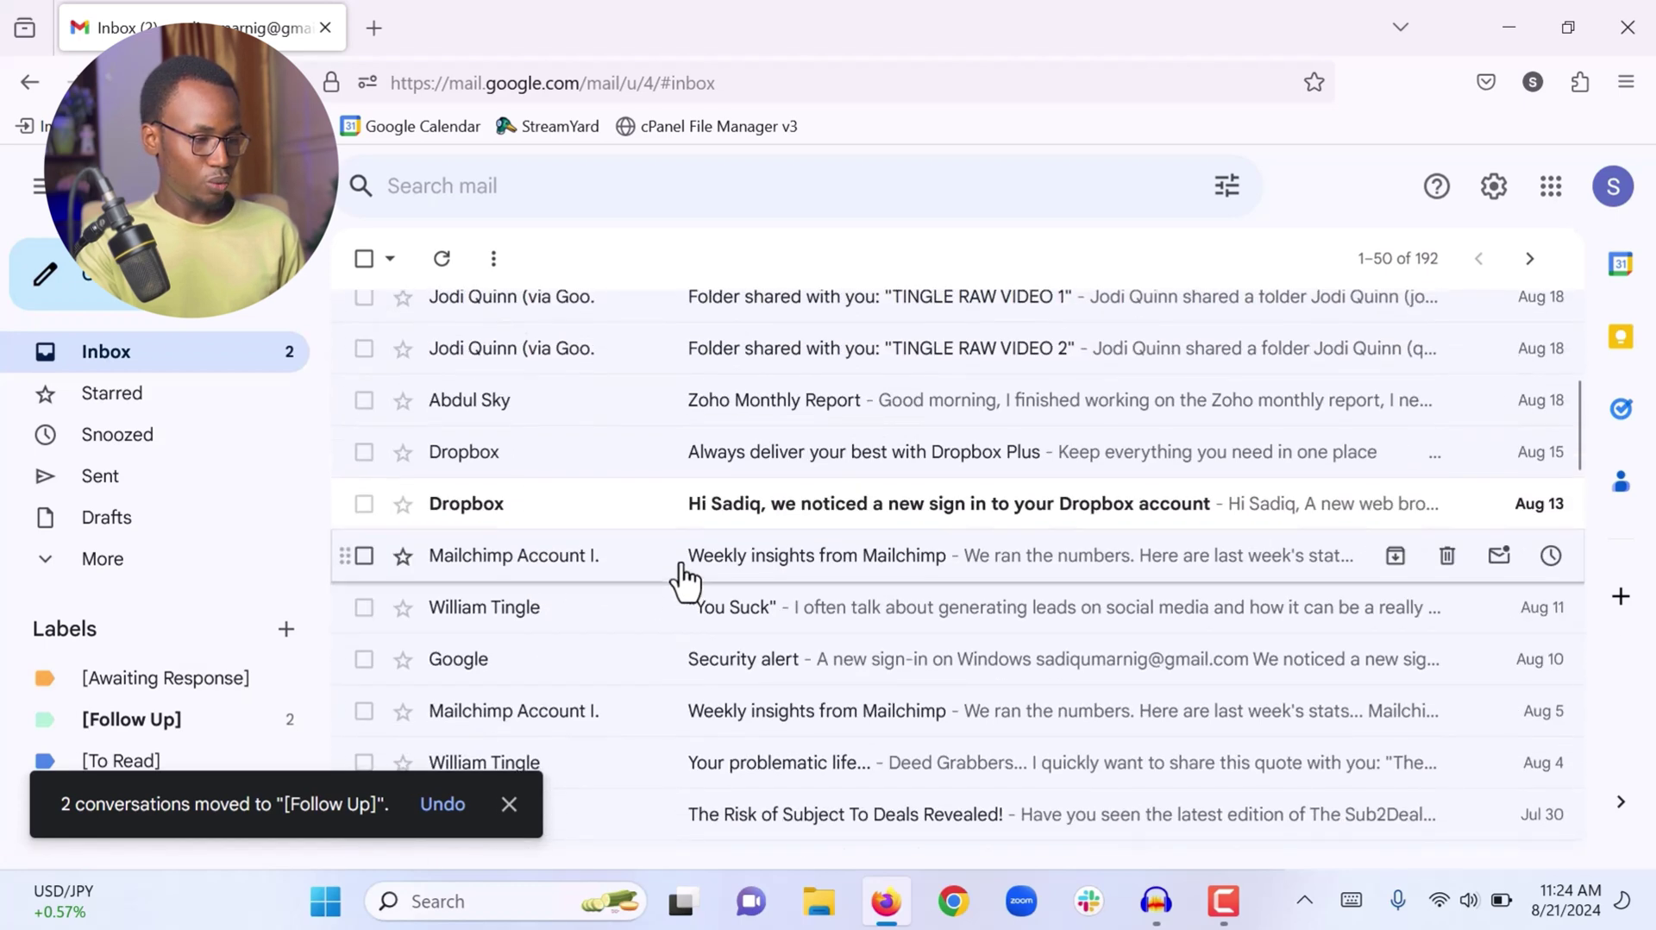
pyautogui.click(782, 438)
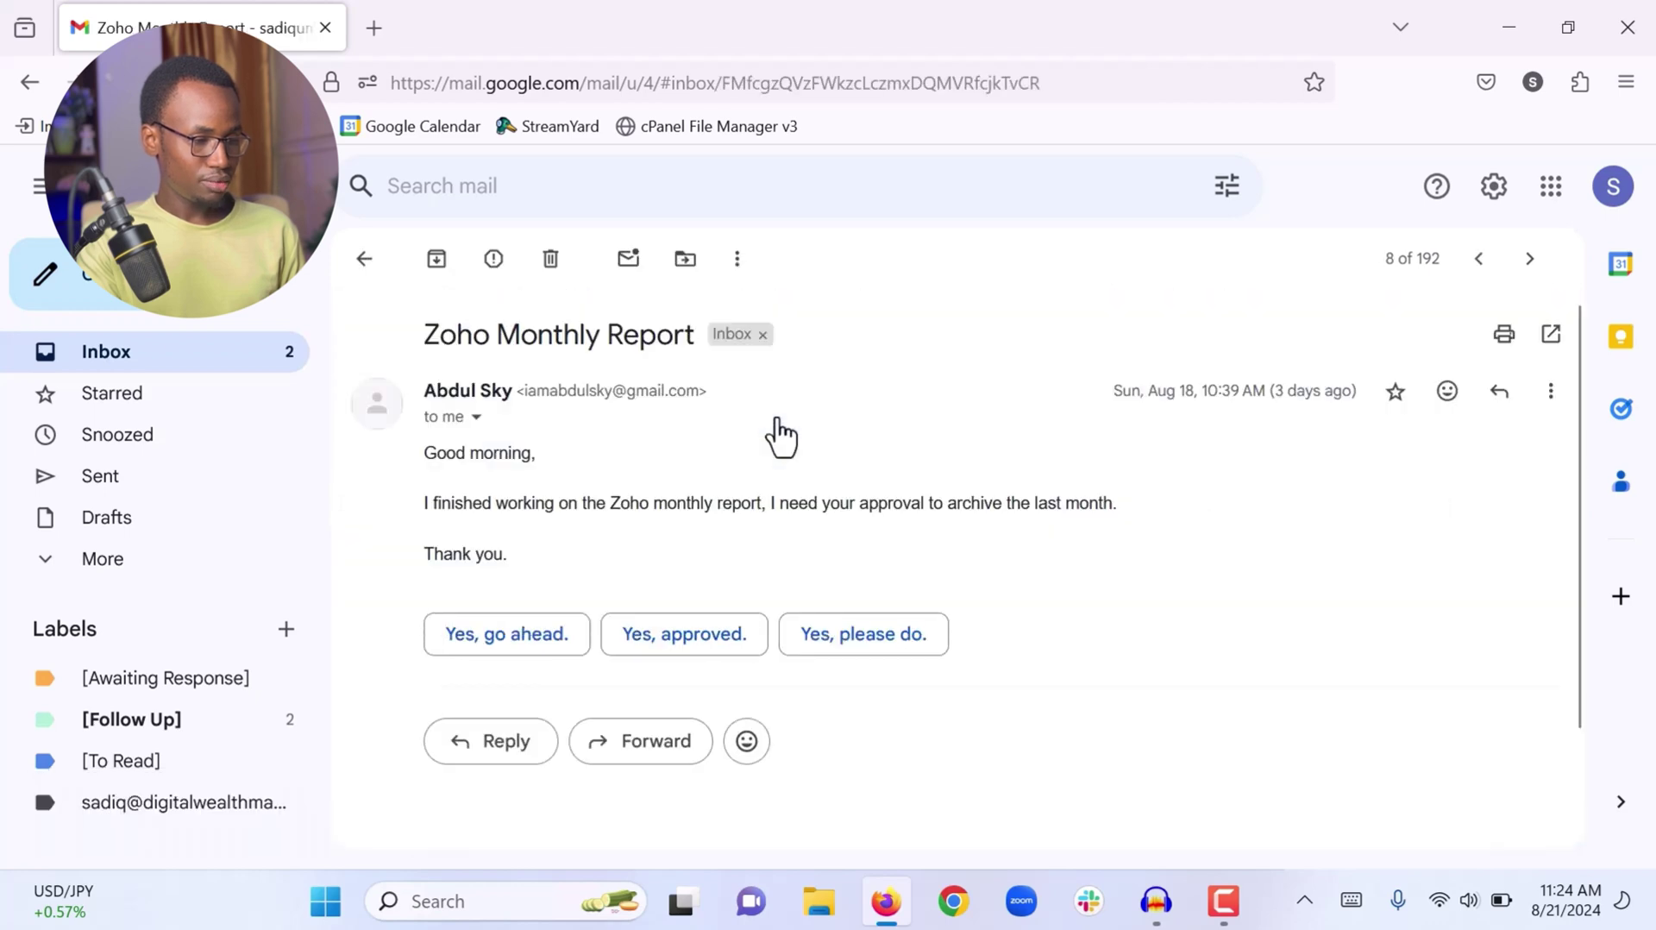
pyautogui.click(687, 259)
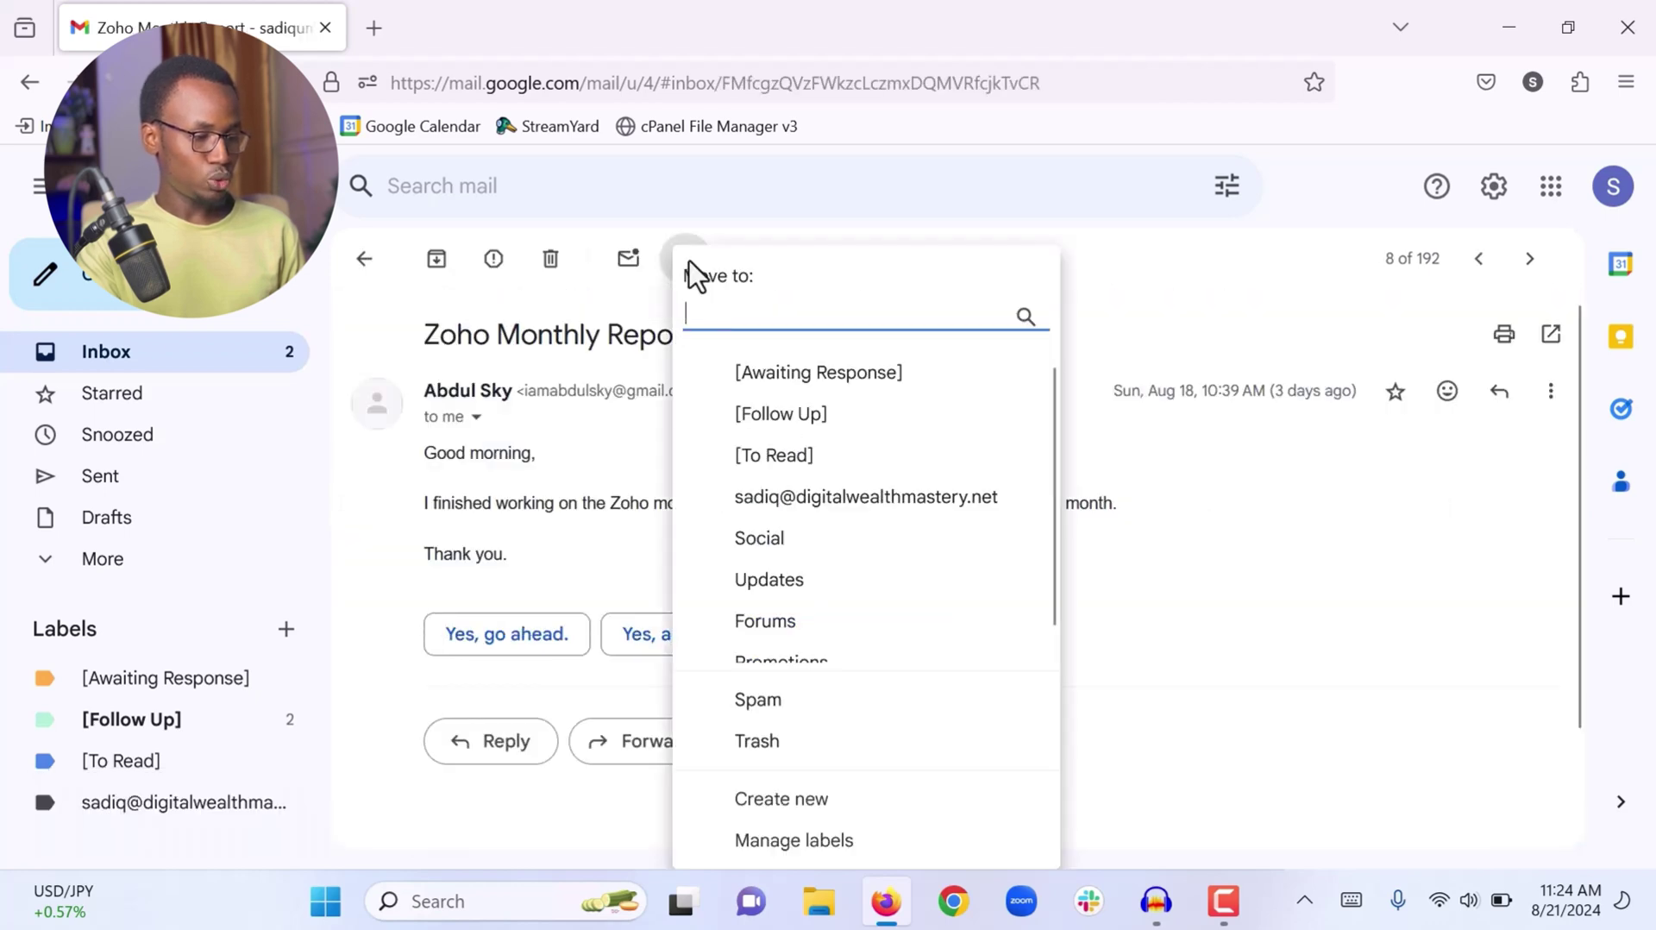
pyautogui.click(784, 378)
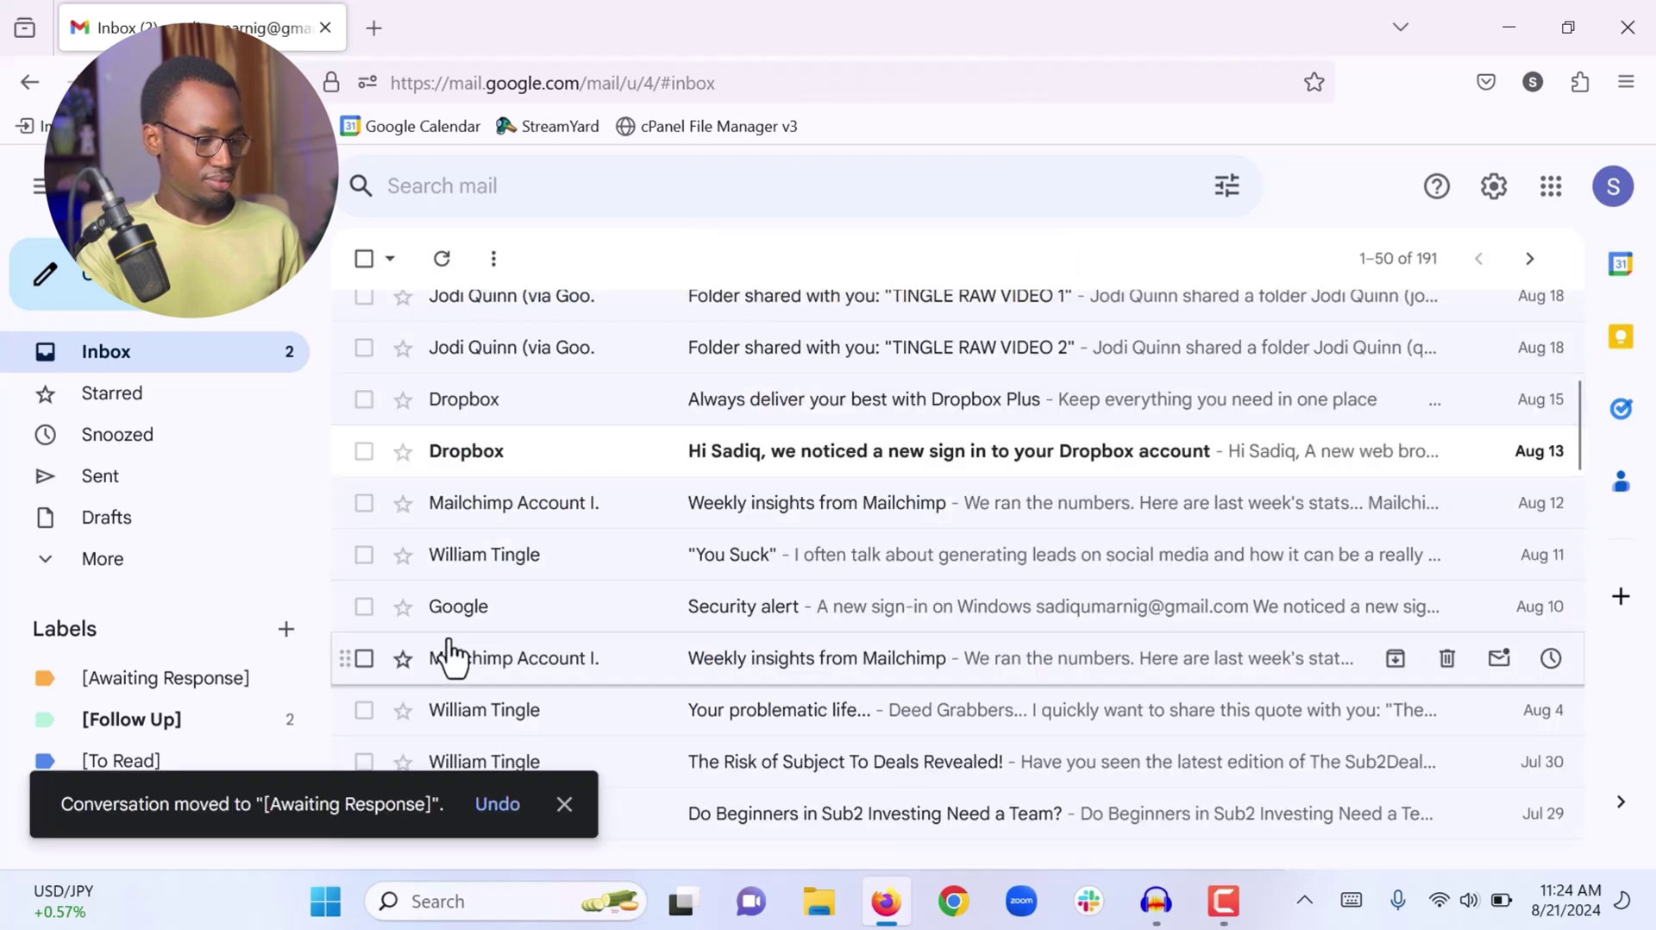
pyautogui.scroll(2, 448, 656)
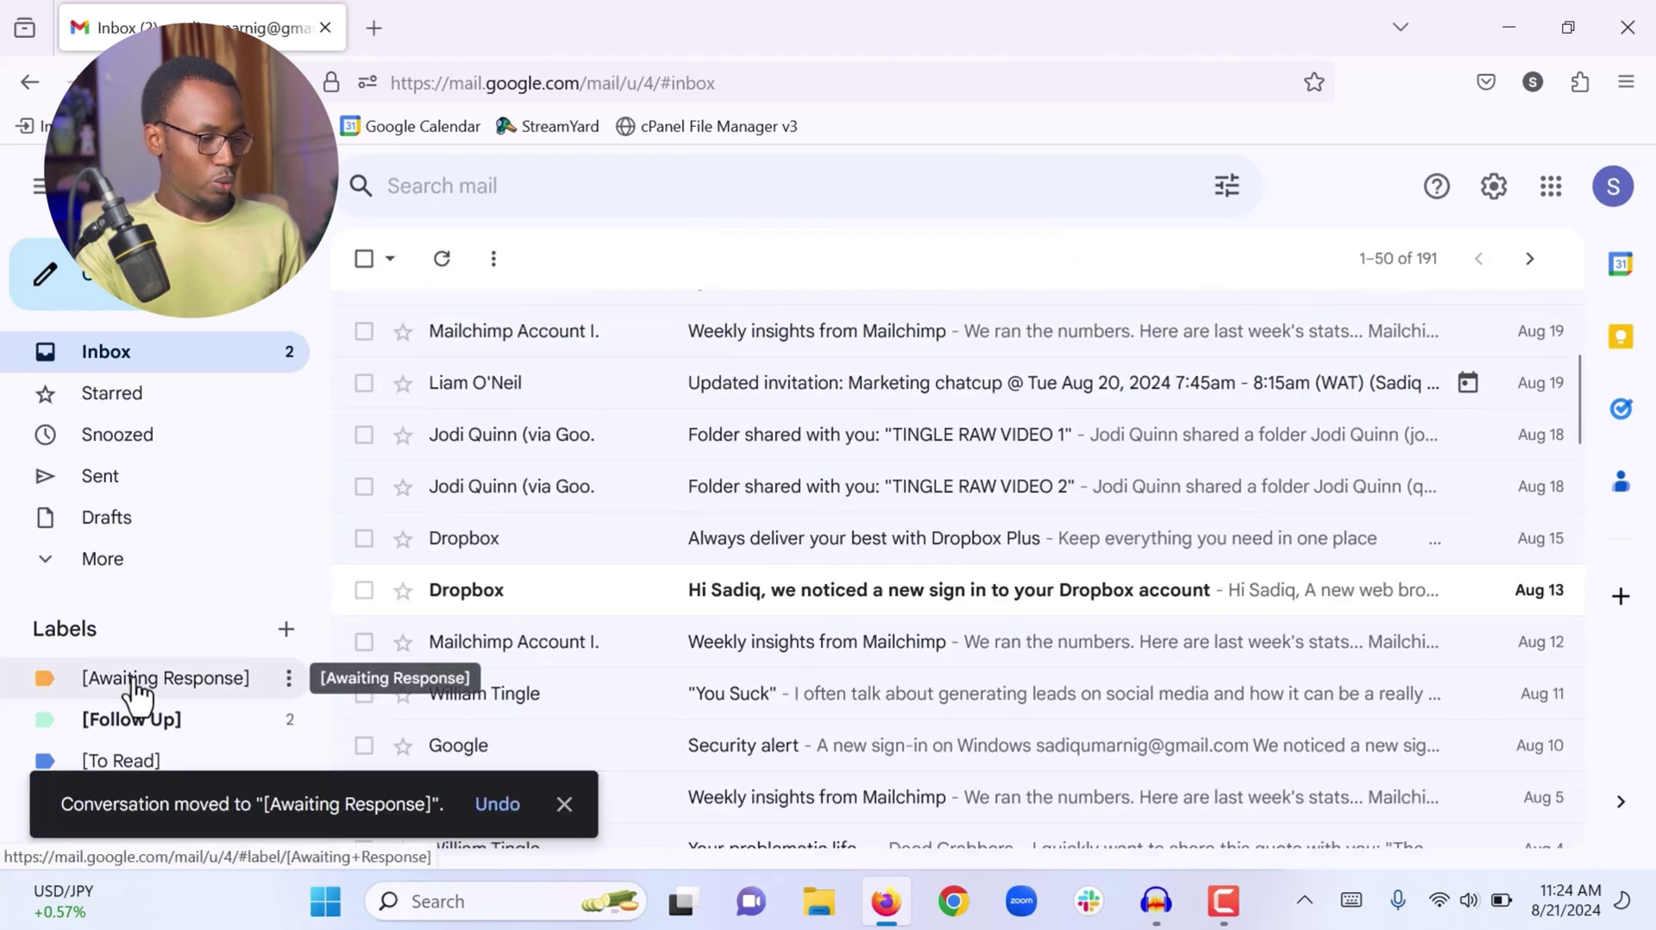
pyautogui.click(133, 680)
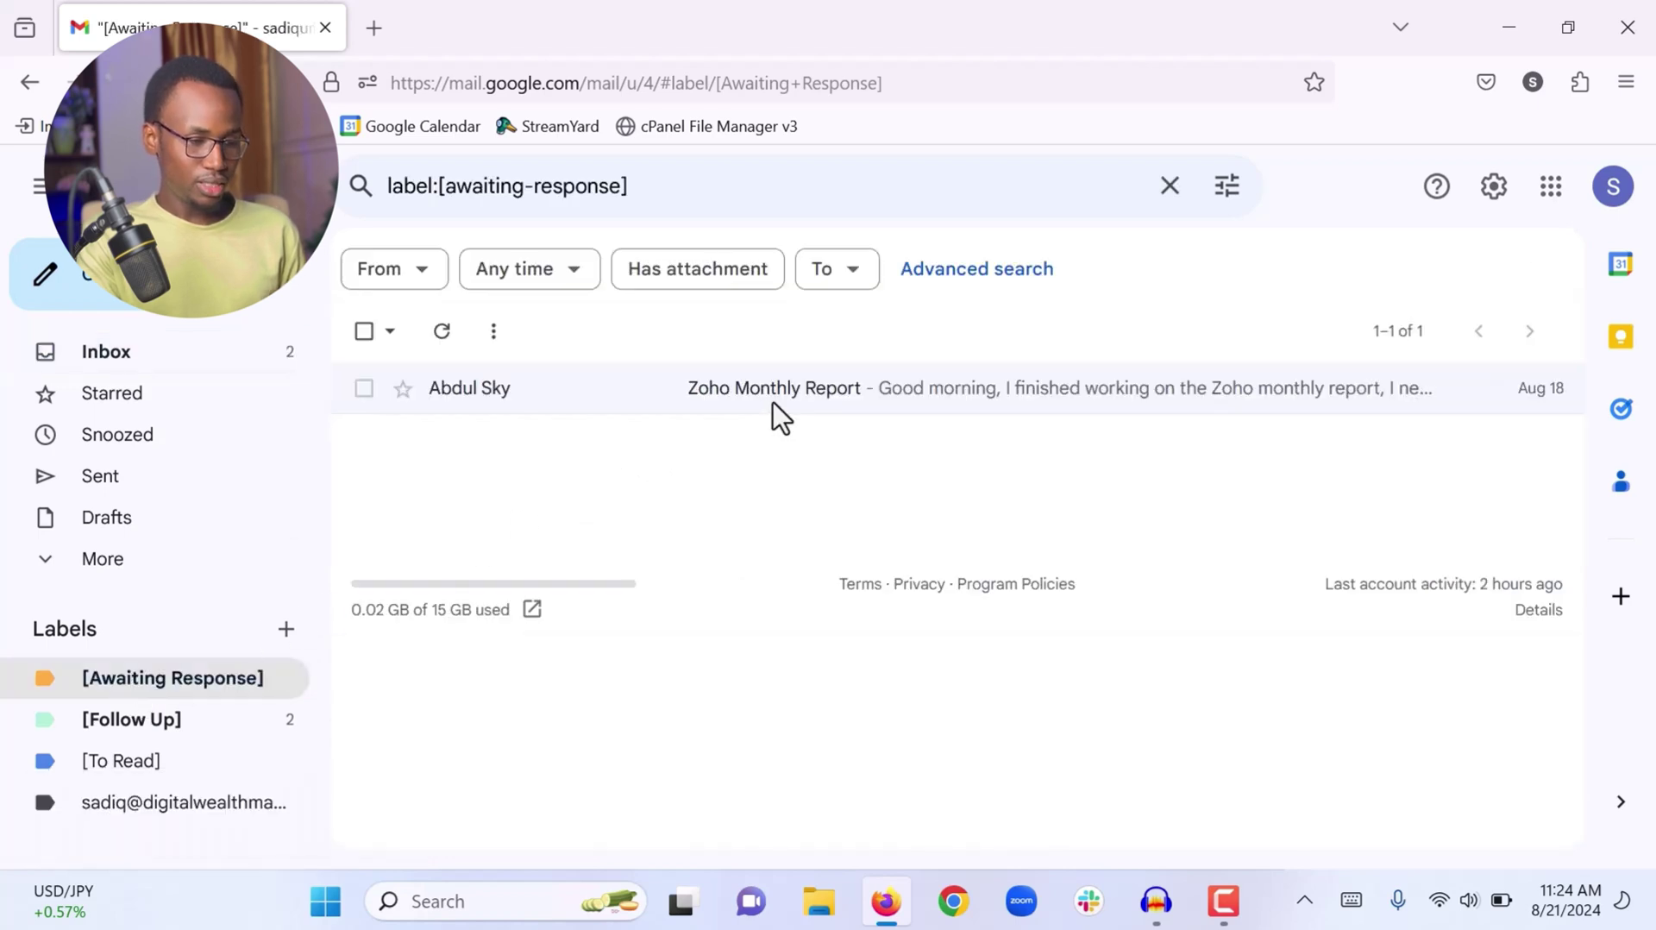
pyautogui.click(118, 739)
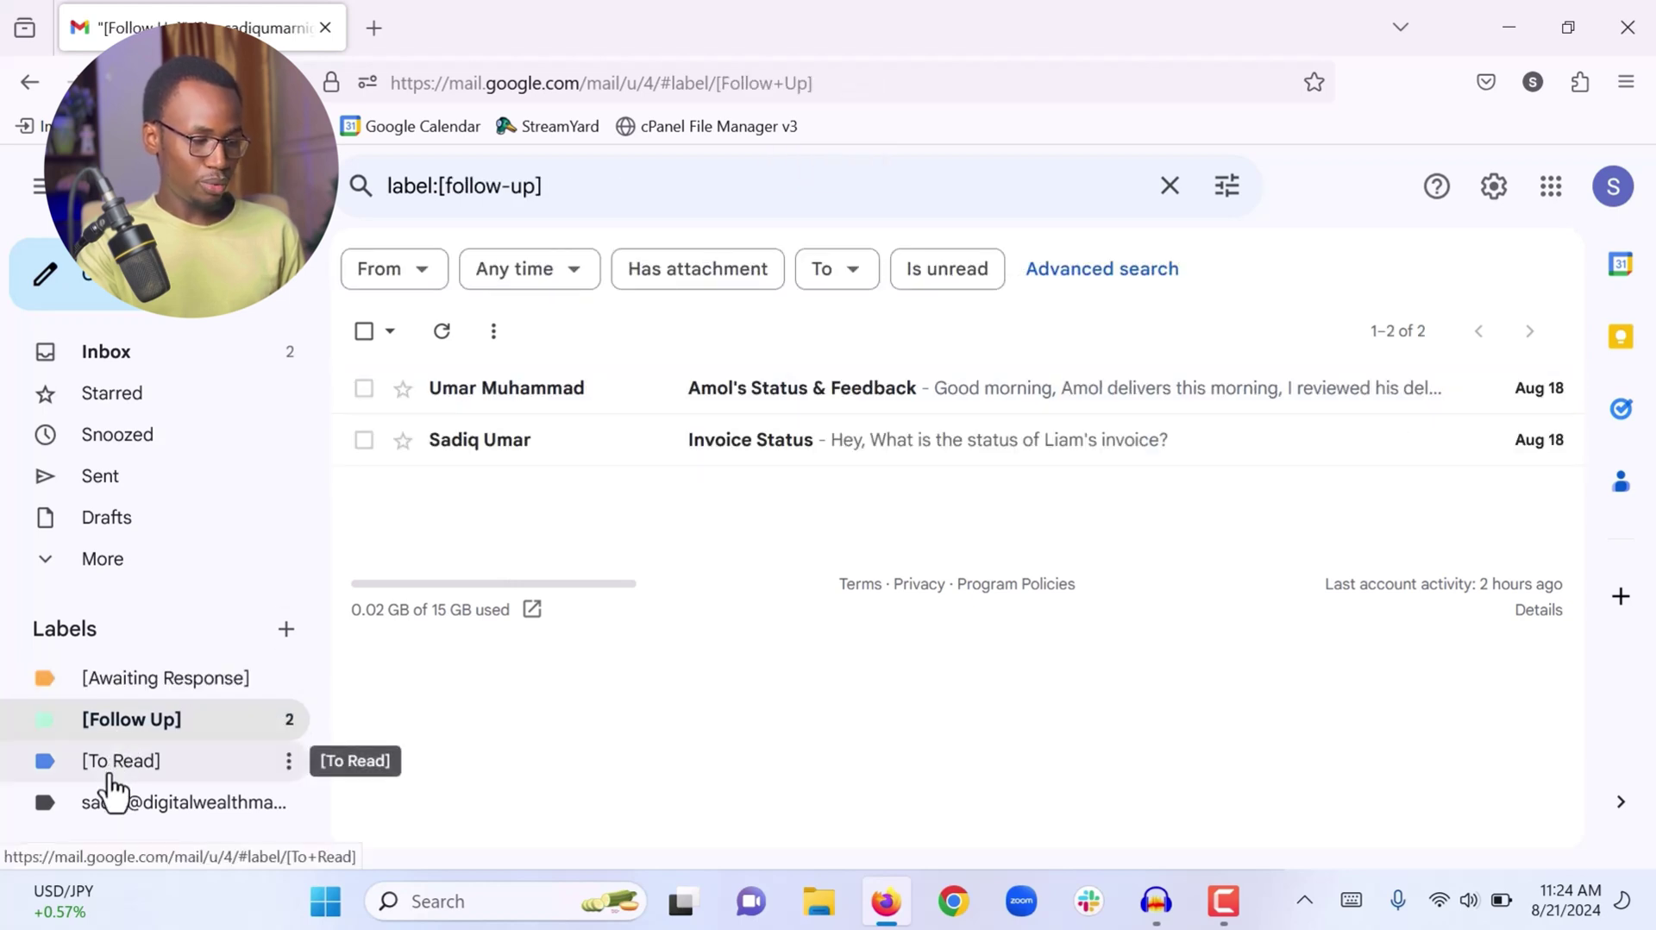
pyautogui.click(109, 773)
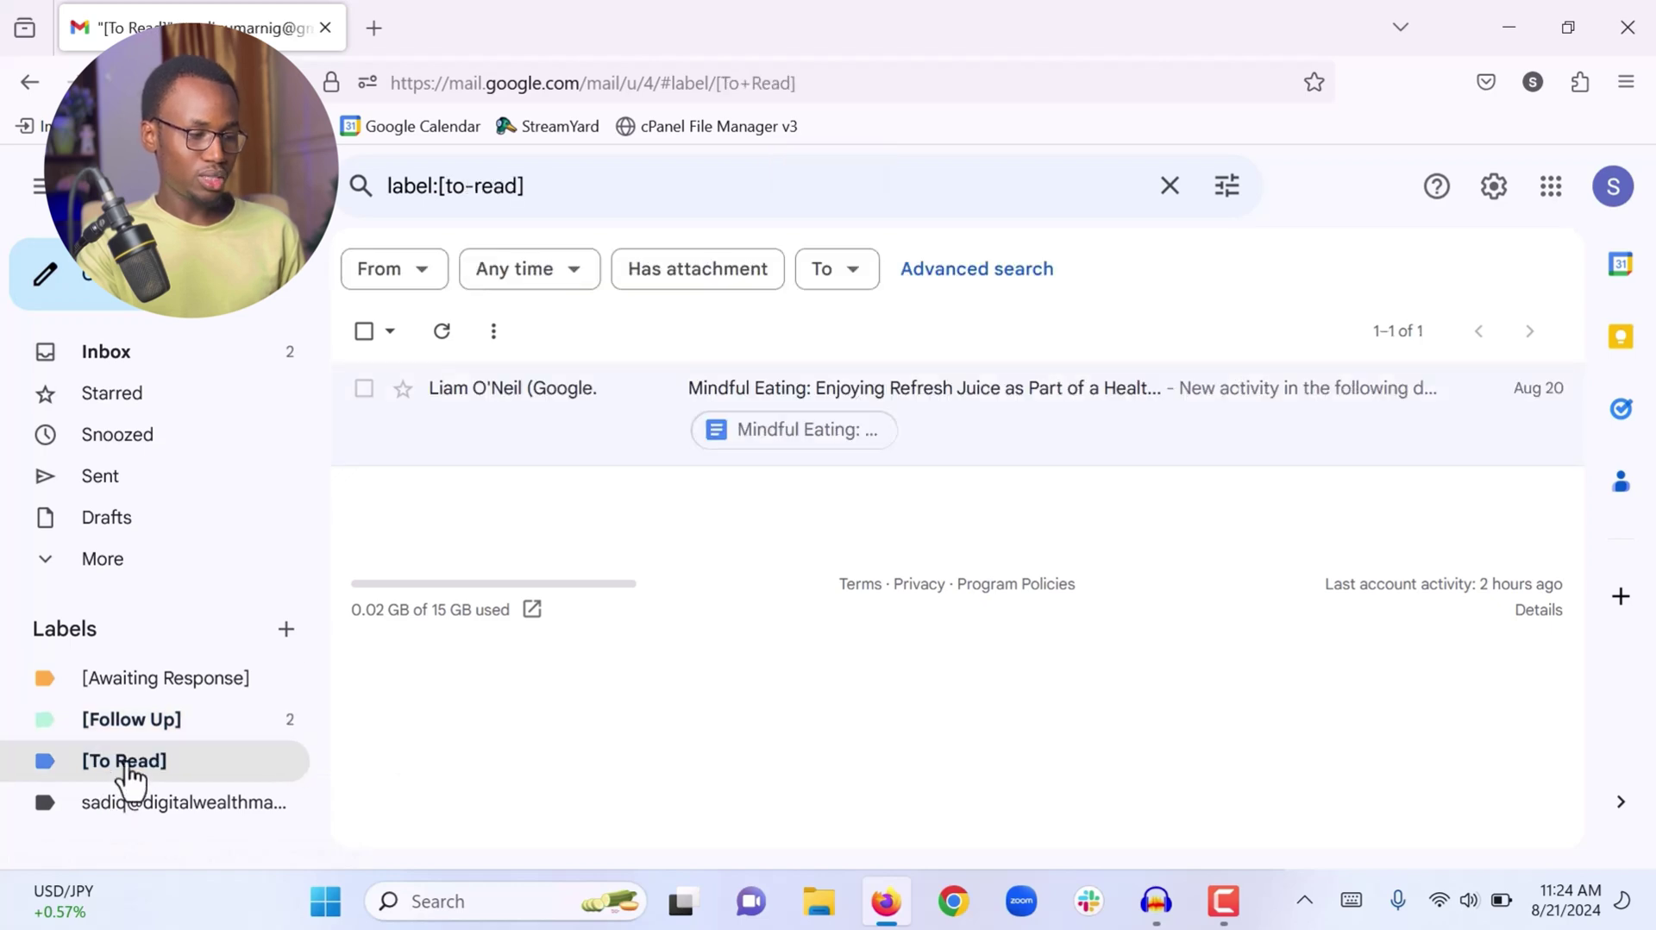
pyautogui.click(217, 371)
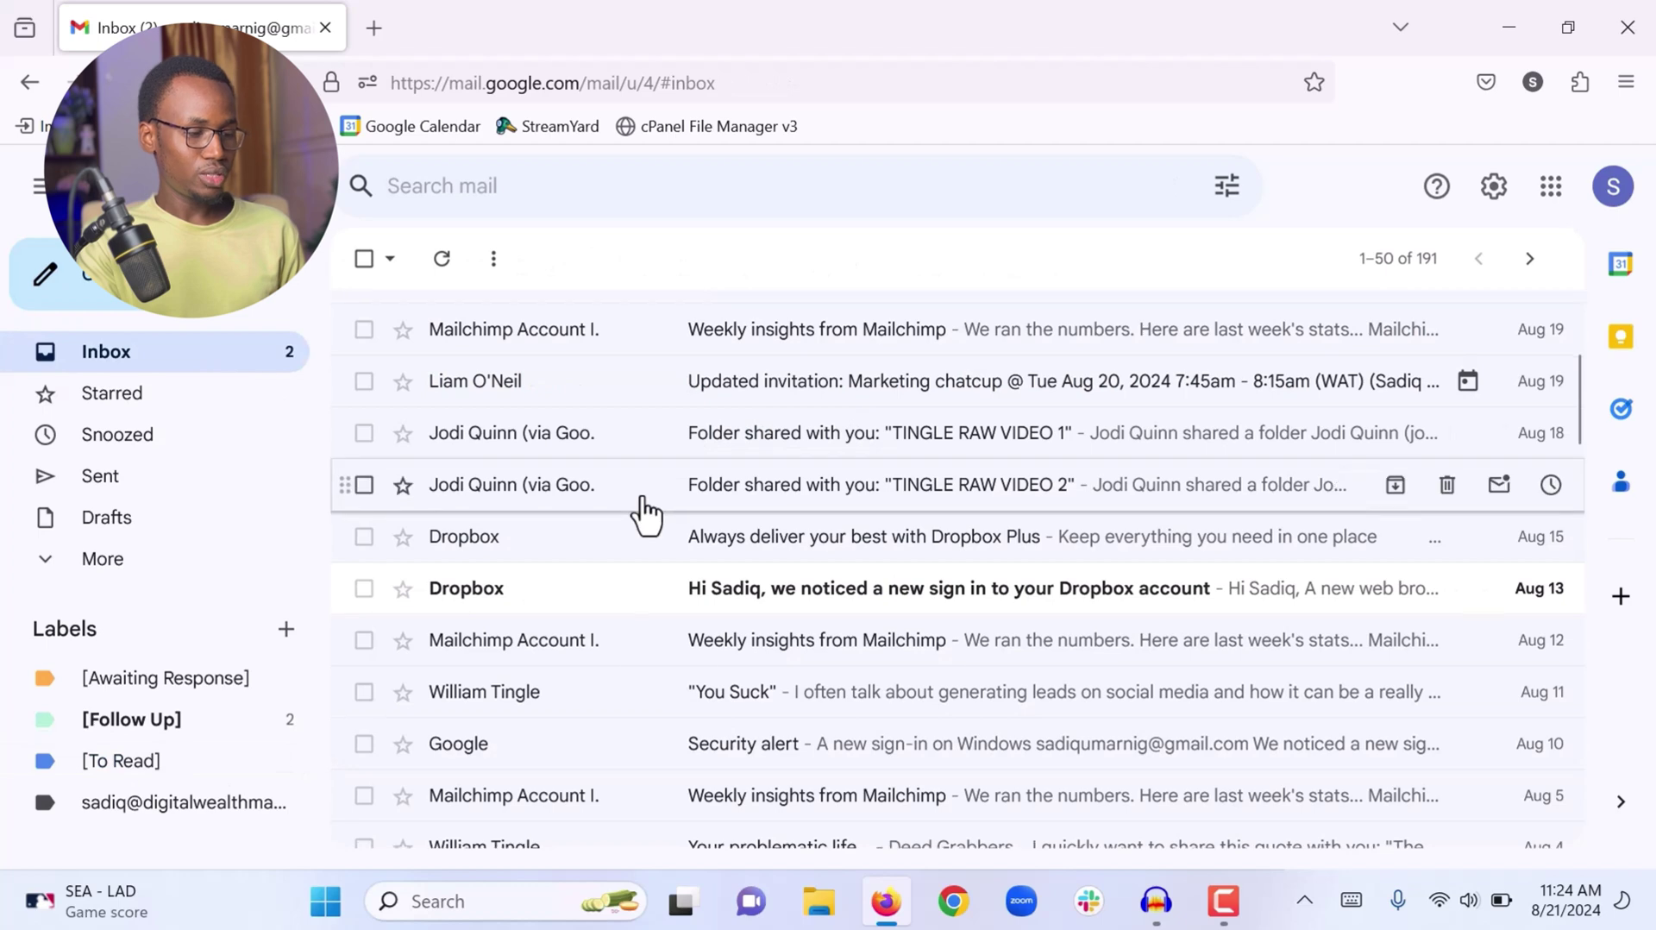
pyautogui.scroll(-4, 644, 511)
pyautogui.scroll(5, 646, 516)
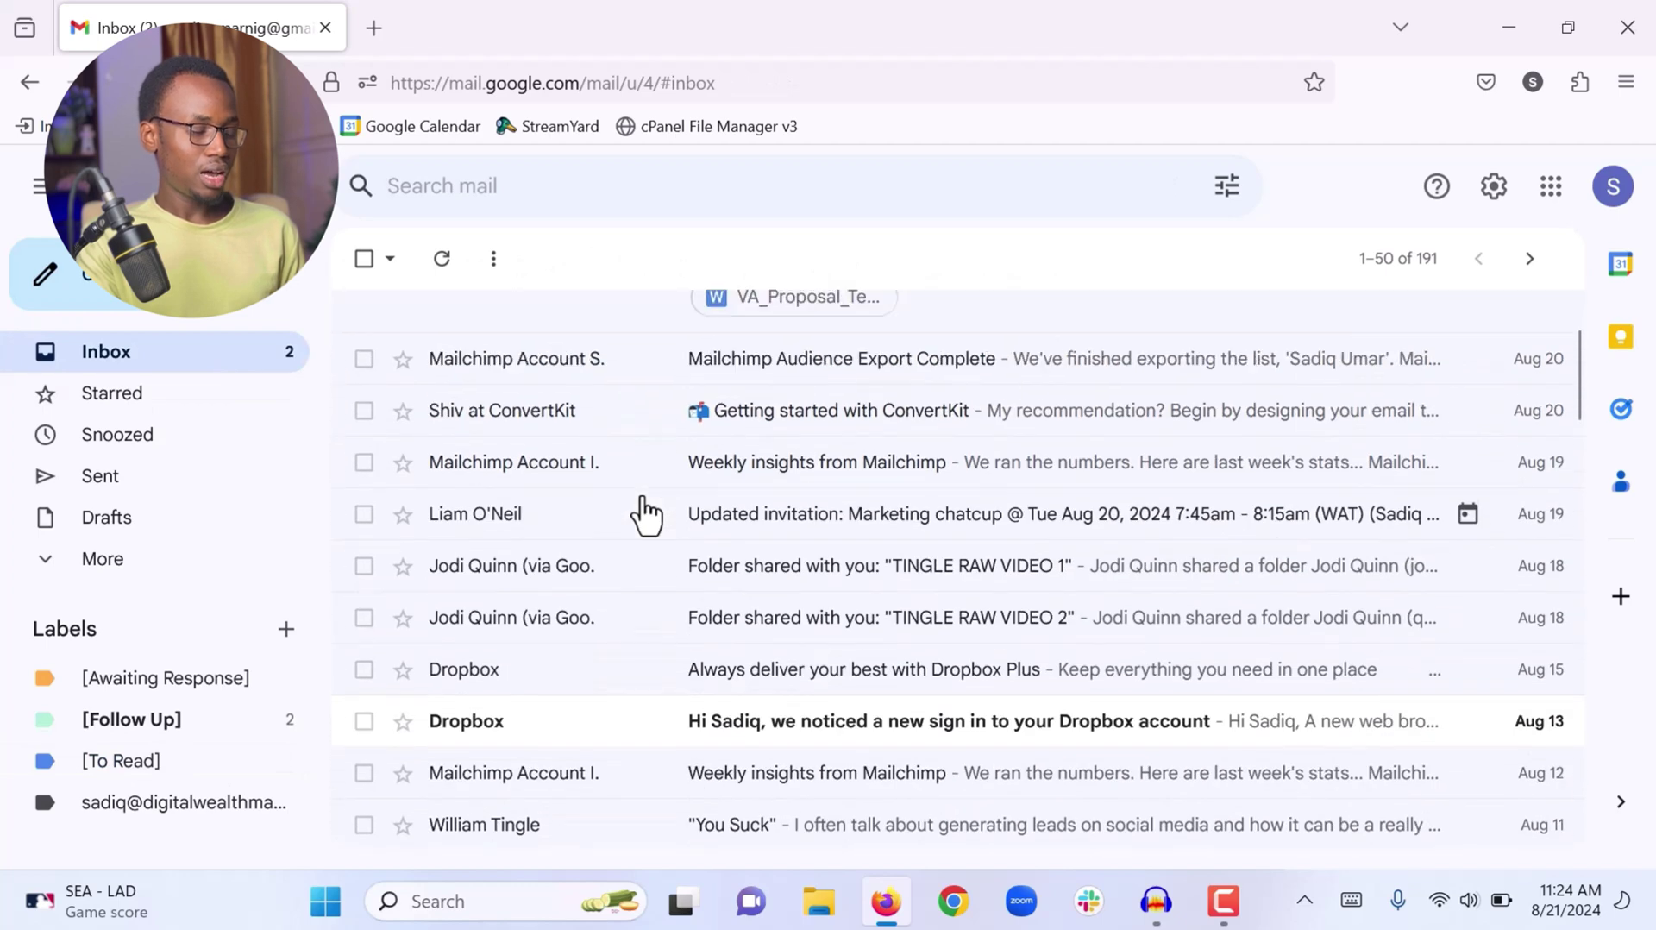
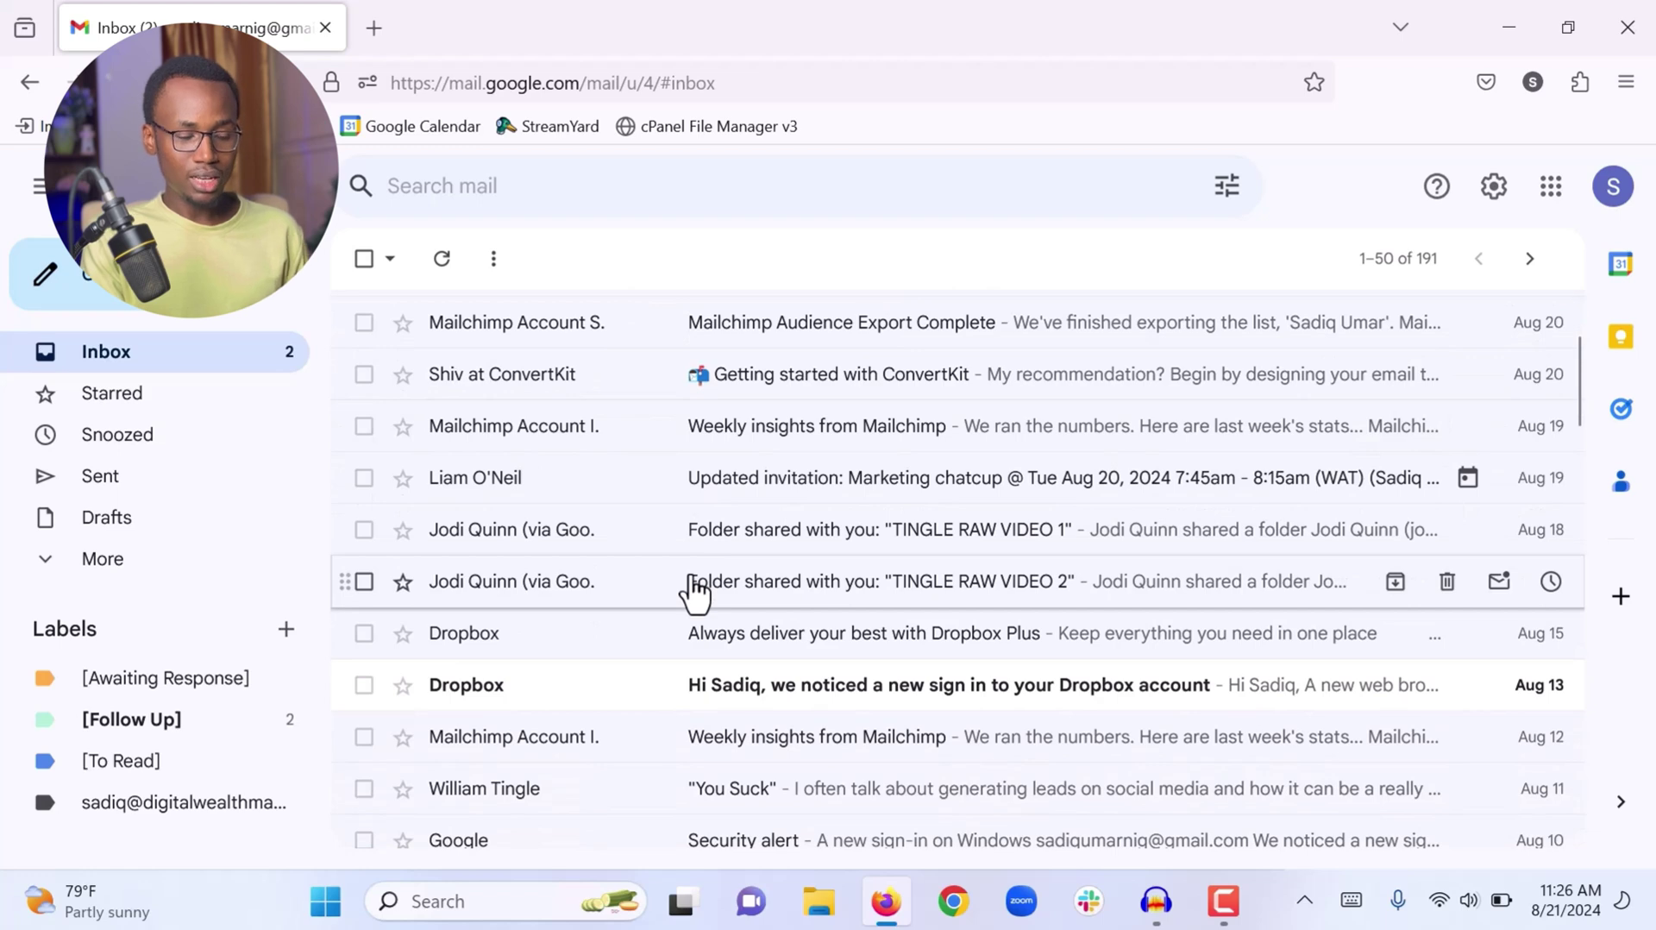
# Open the 'You Suck' newsletter email and scroll its body down to the unsubscribe footer and back
pyautogui.scroll(-3, 694, 591)
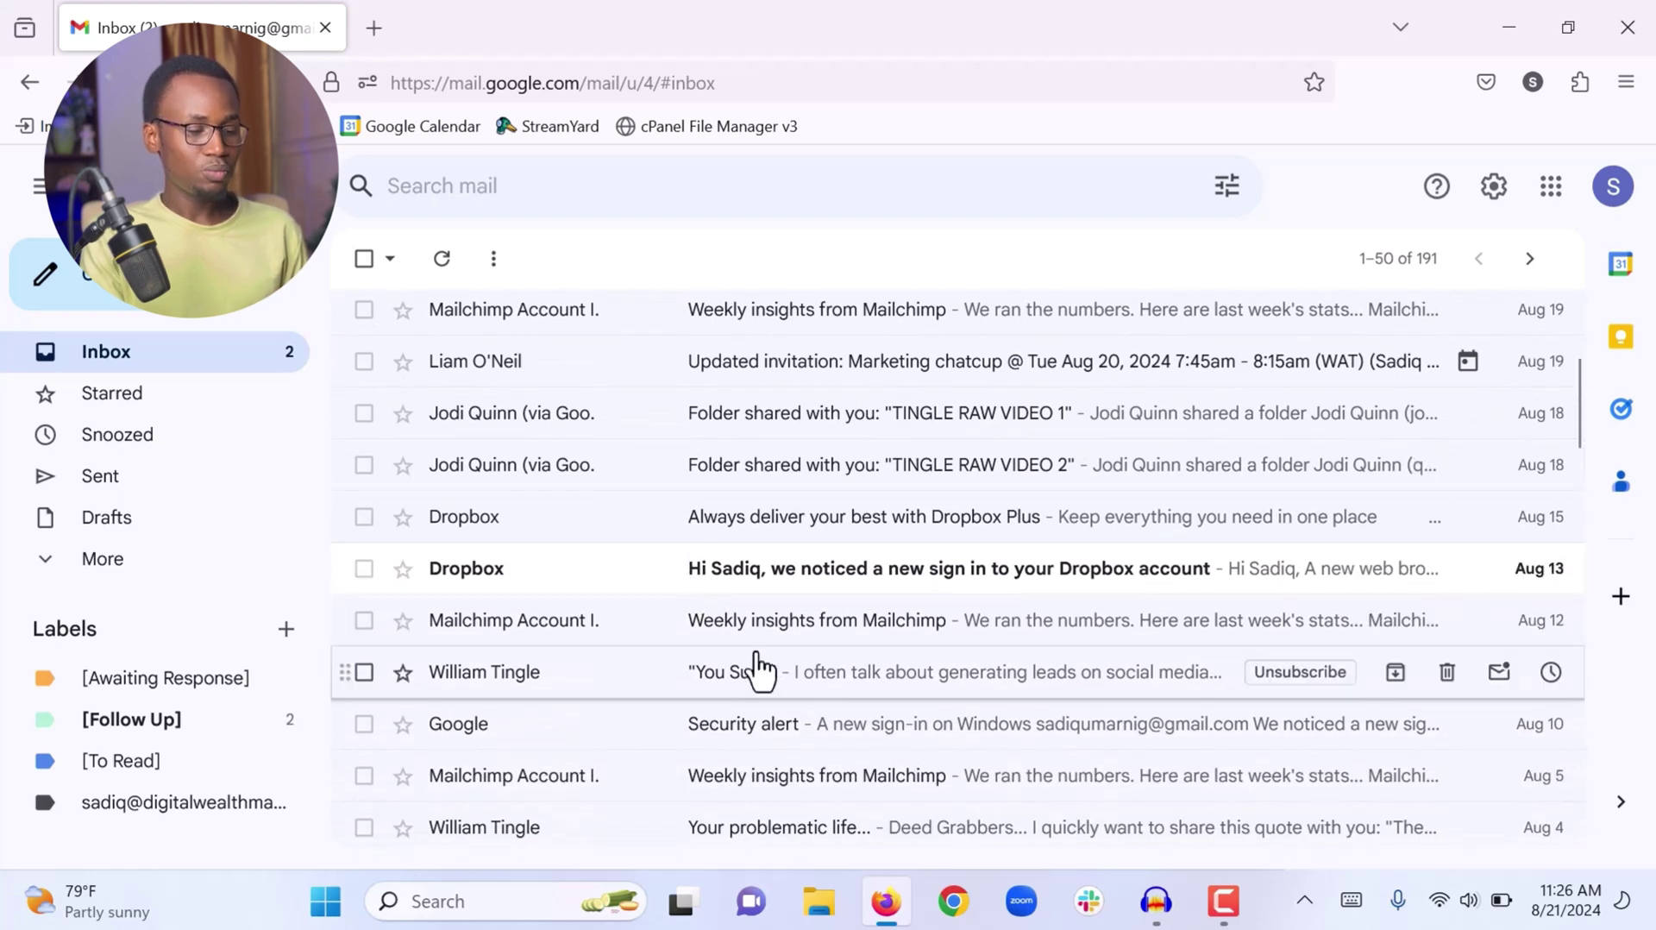
pyautogui.click(786, 703)
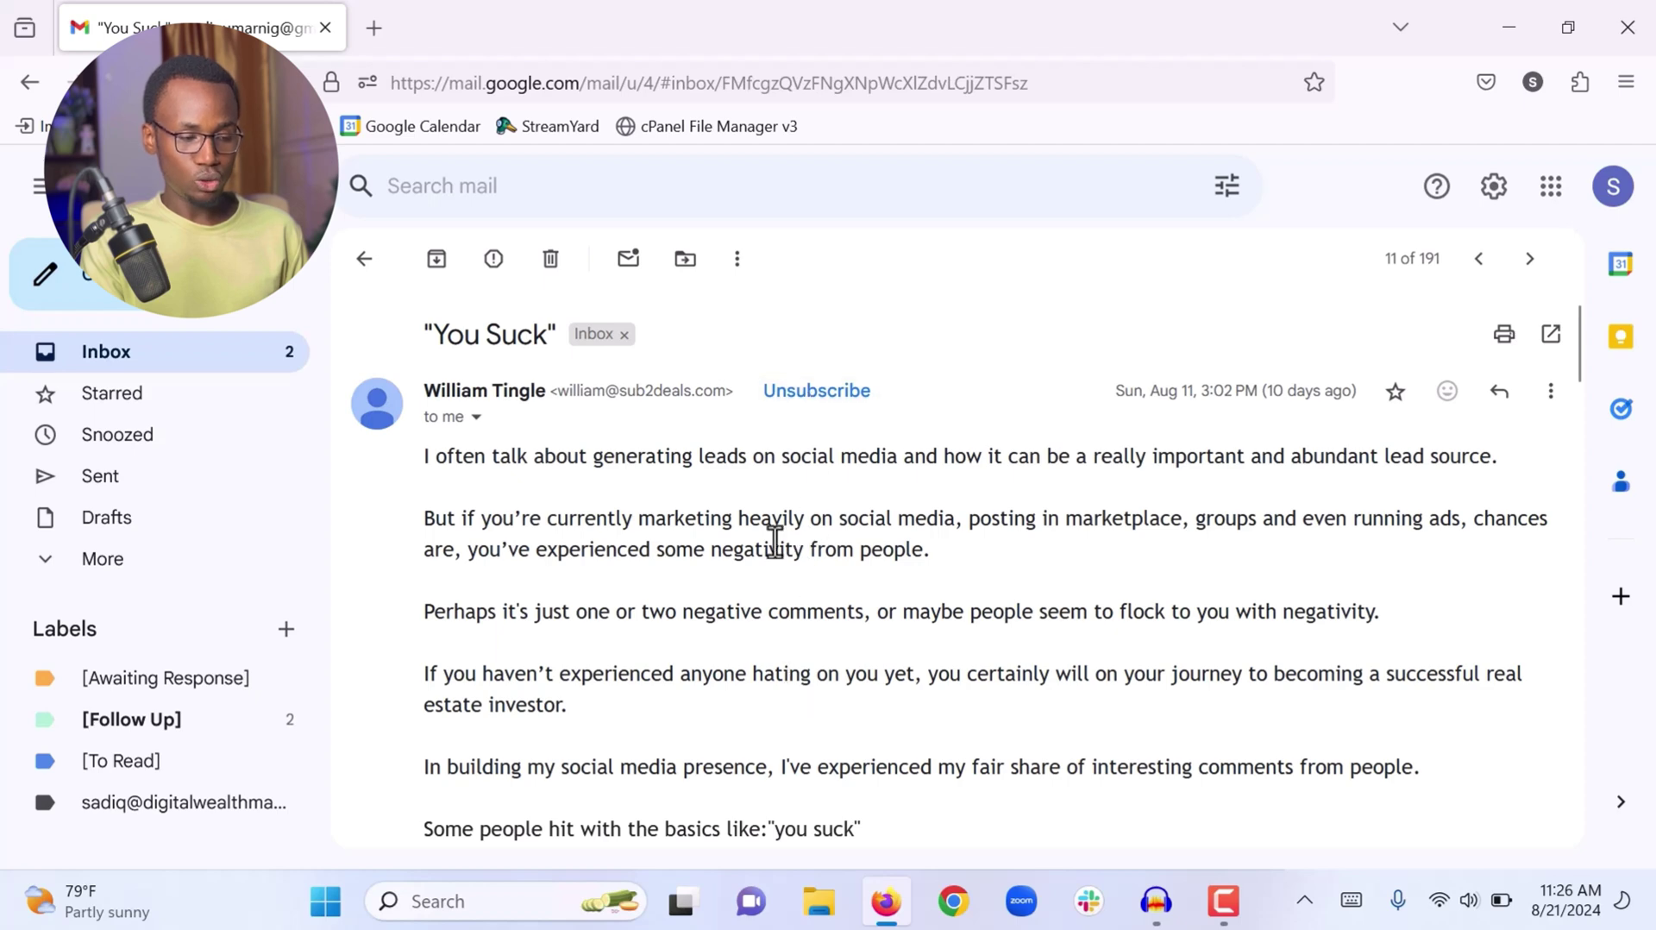
pyautogui.scroll(-5, 772, 548)
pyautogui.scroll(5, 772, 549)
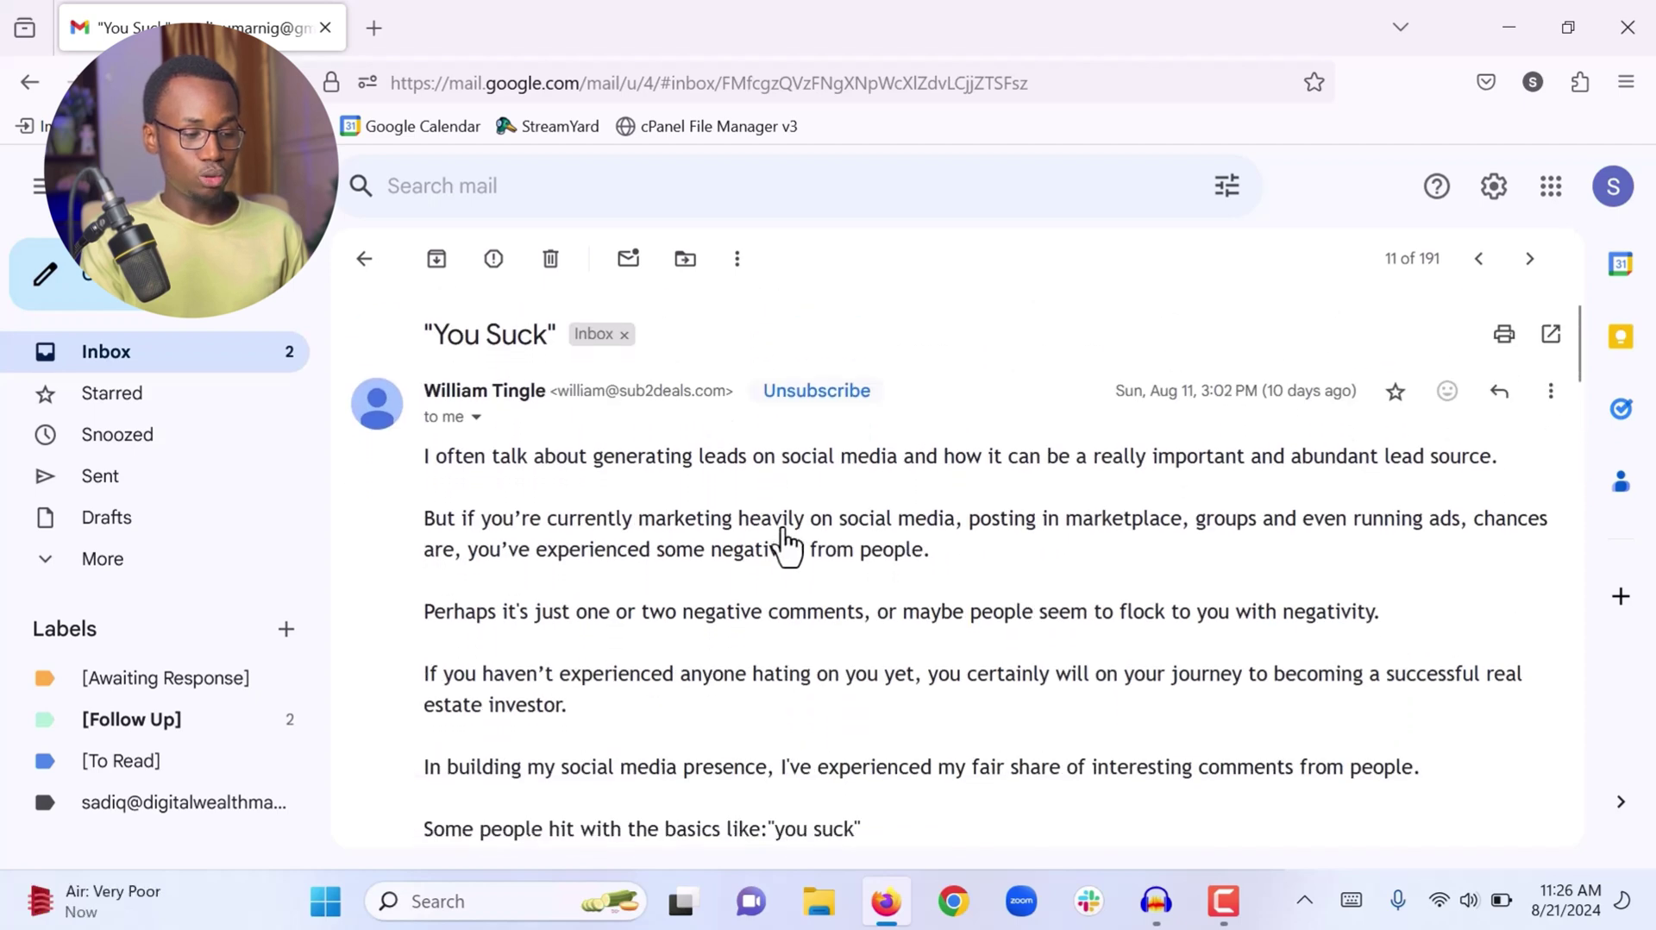
pyautogui.scroll(-5, 790, 524)
pyautogui.scroll(-20, 791, 514)
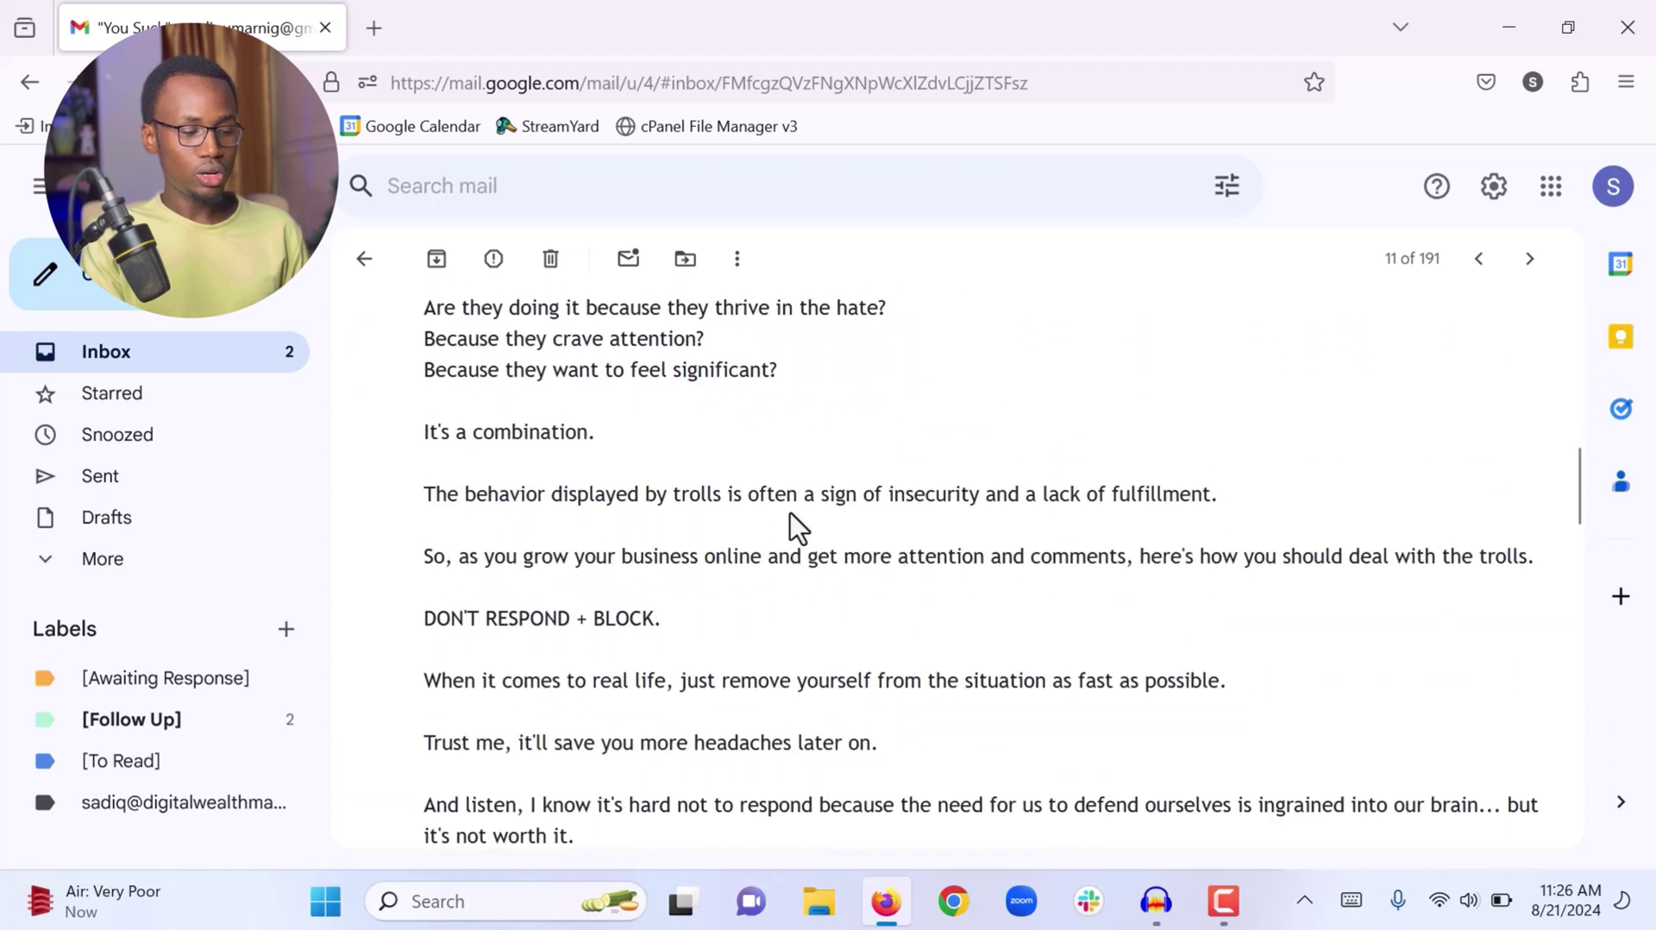
pyautogui.scroll(-5, 790, 514)
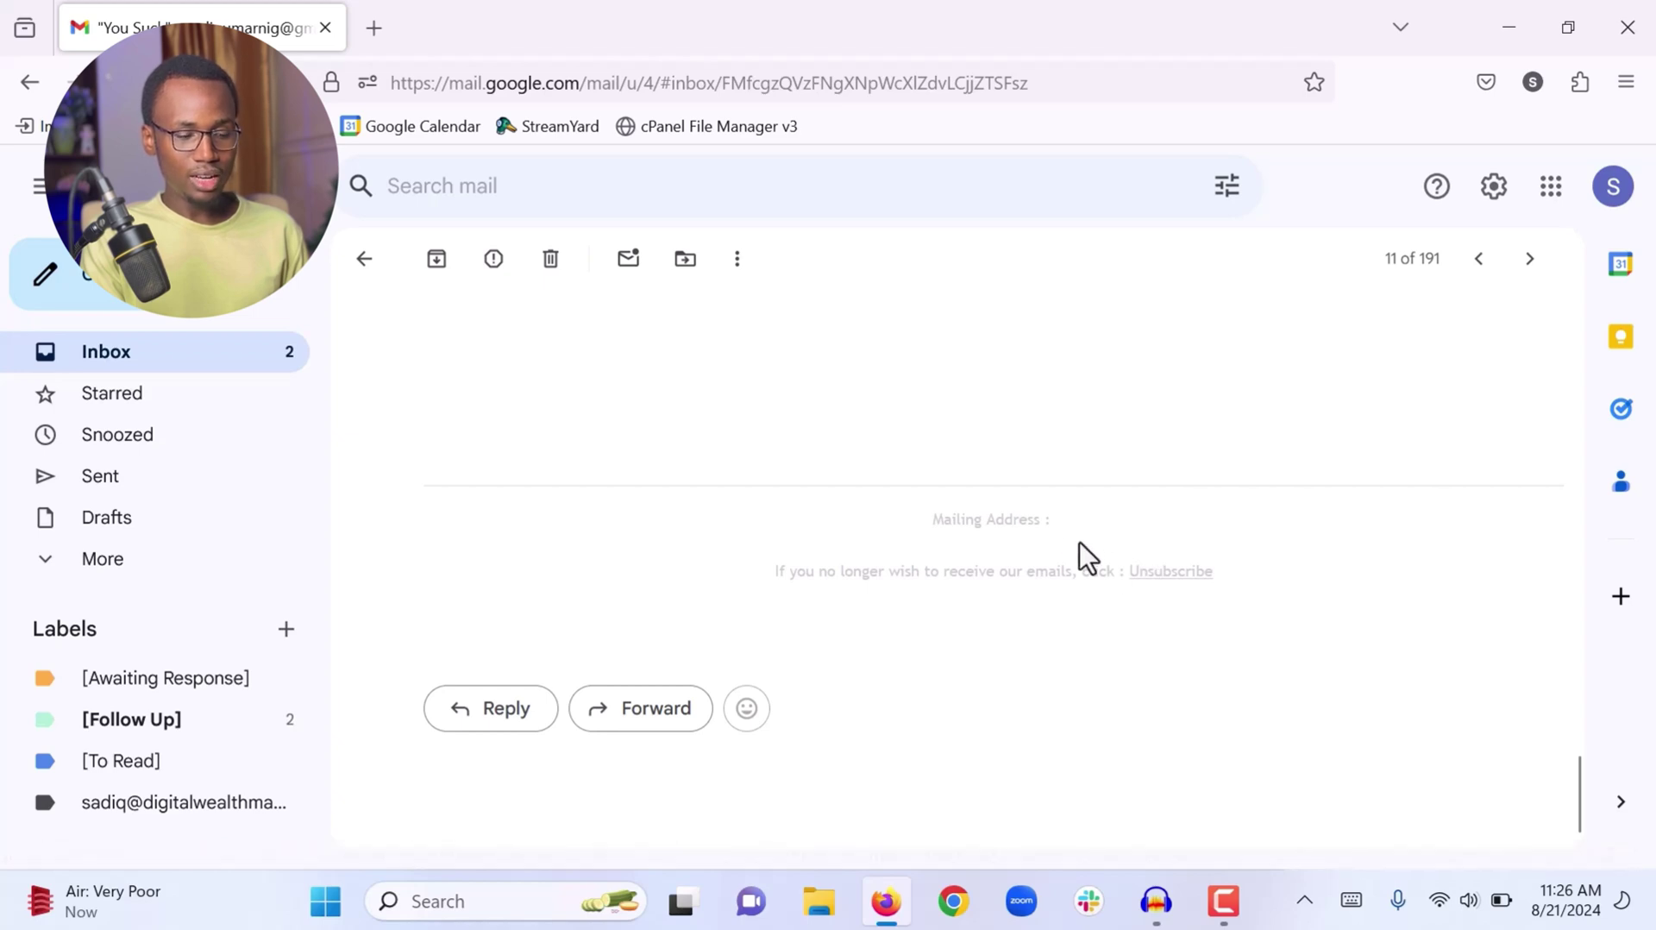
pyautogui.scroll(10, 959, 493)
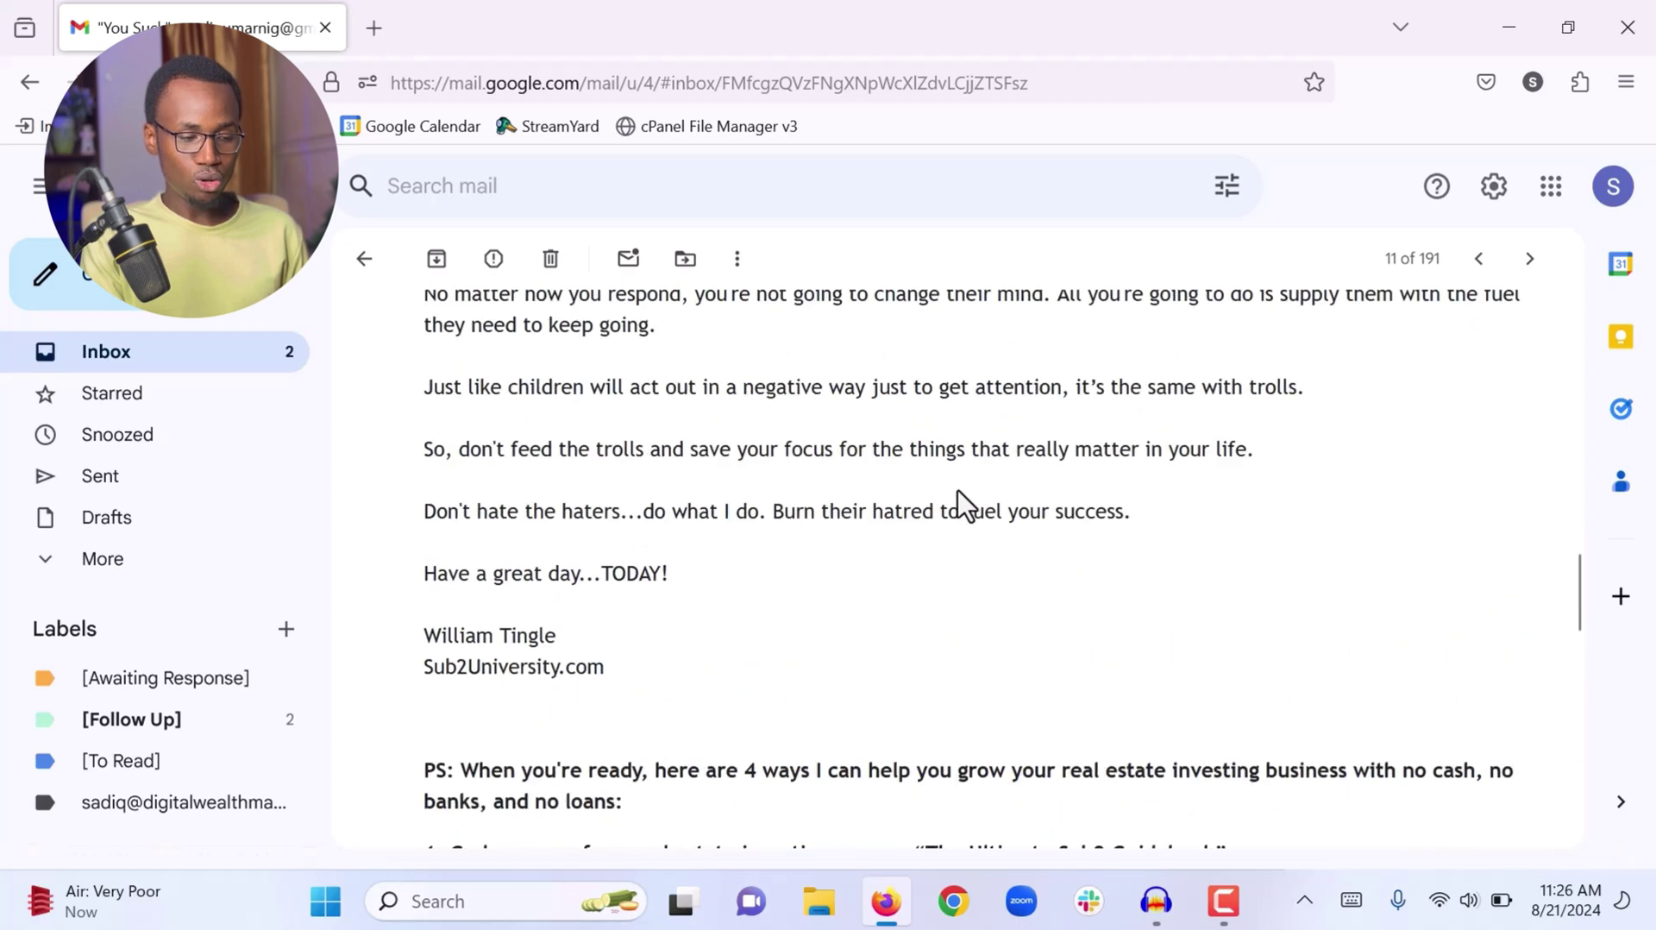
pyautogui.scroll(12, 959, 493)
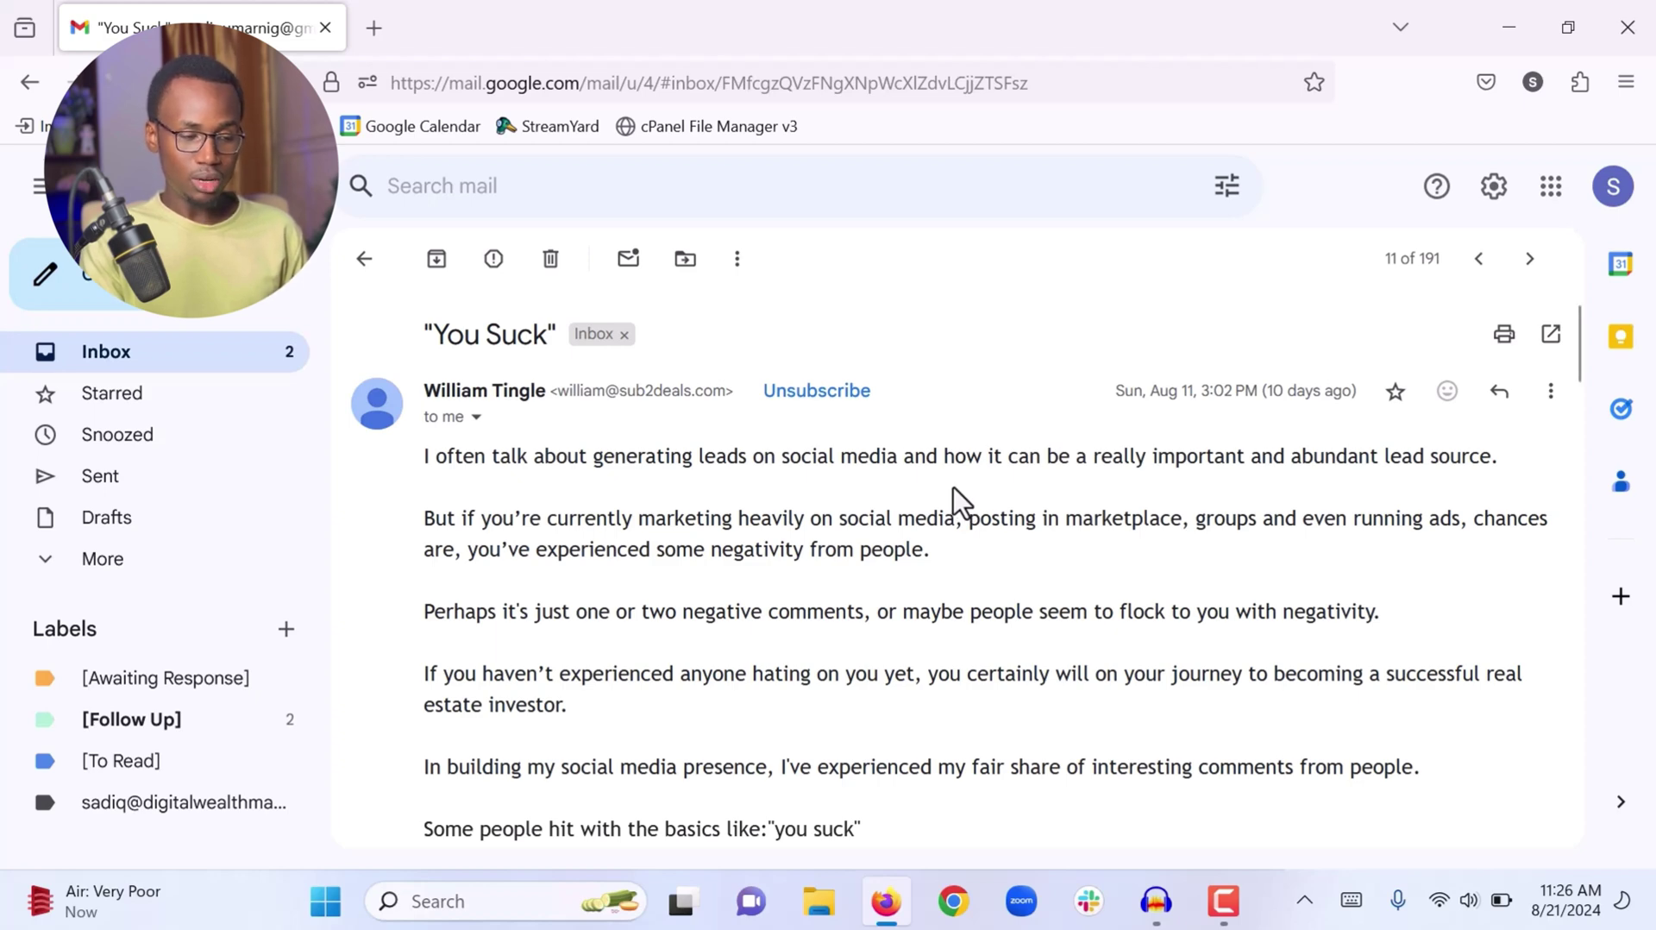
# Unsubscribe from the Sub2Deals mailing list and confirm it in the dialog
pyautogui.click(808, 392)
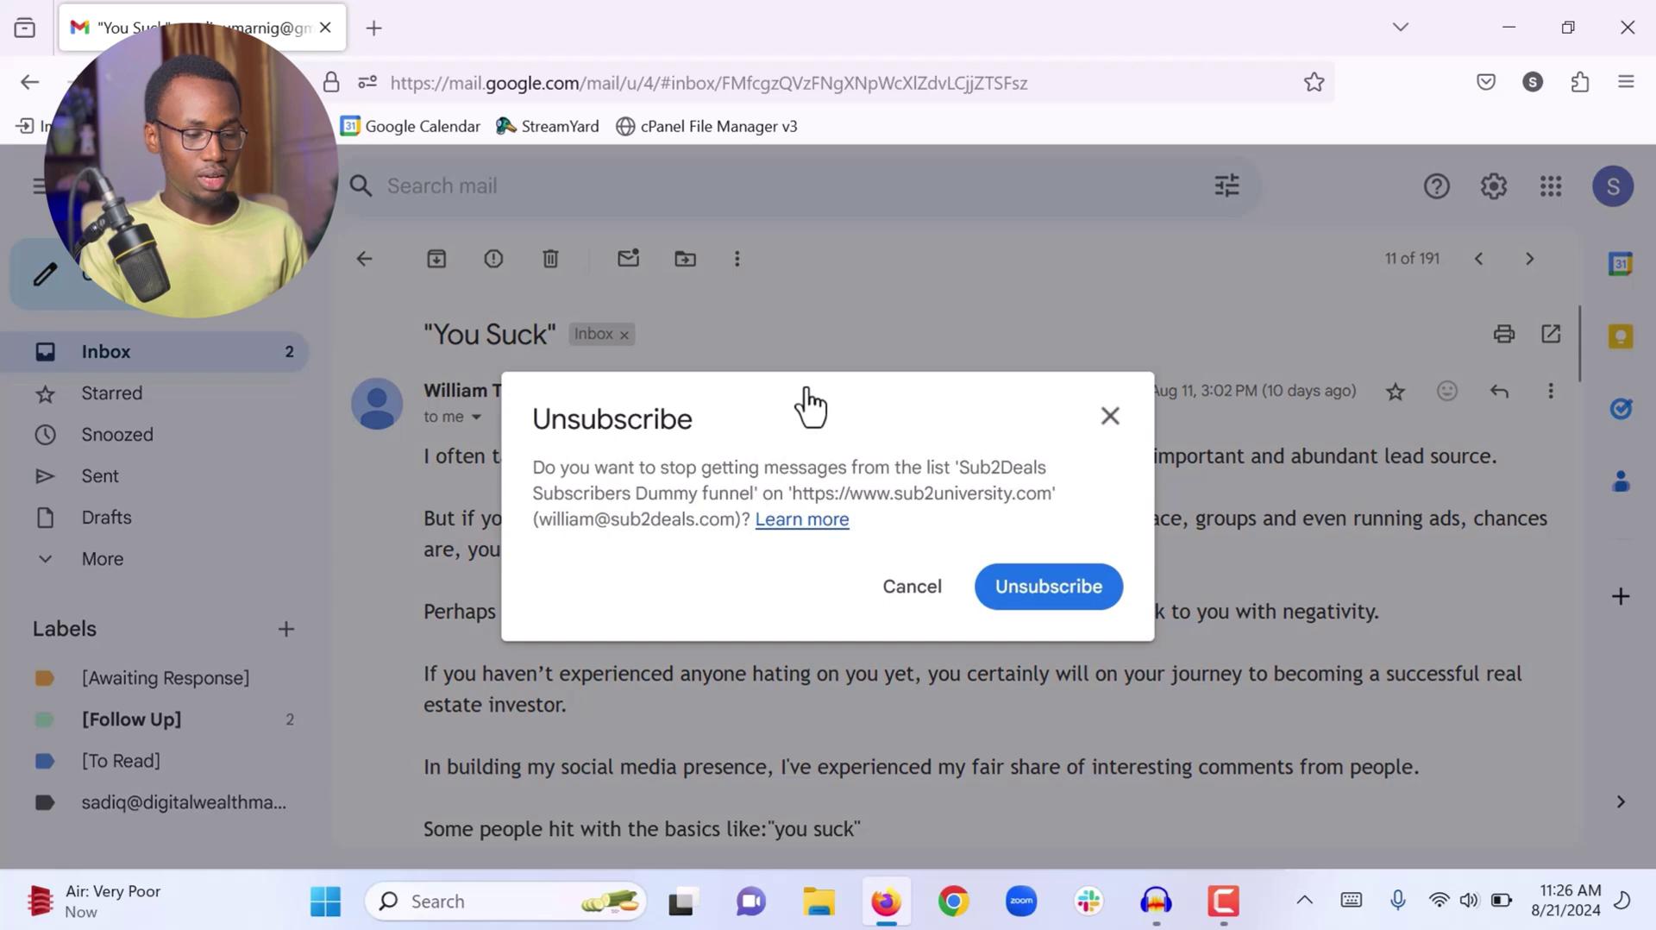
pyautogui.click(1042, 590)
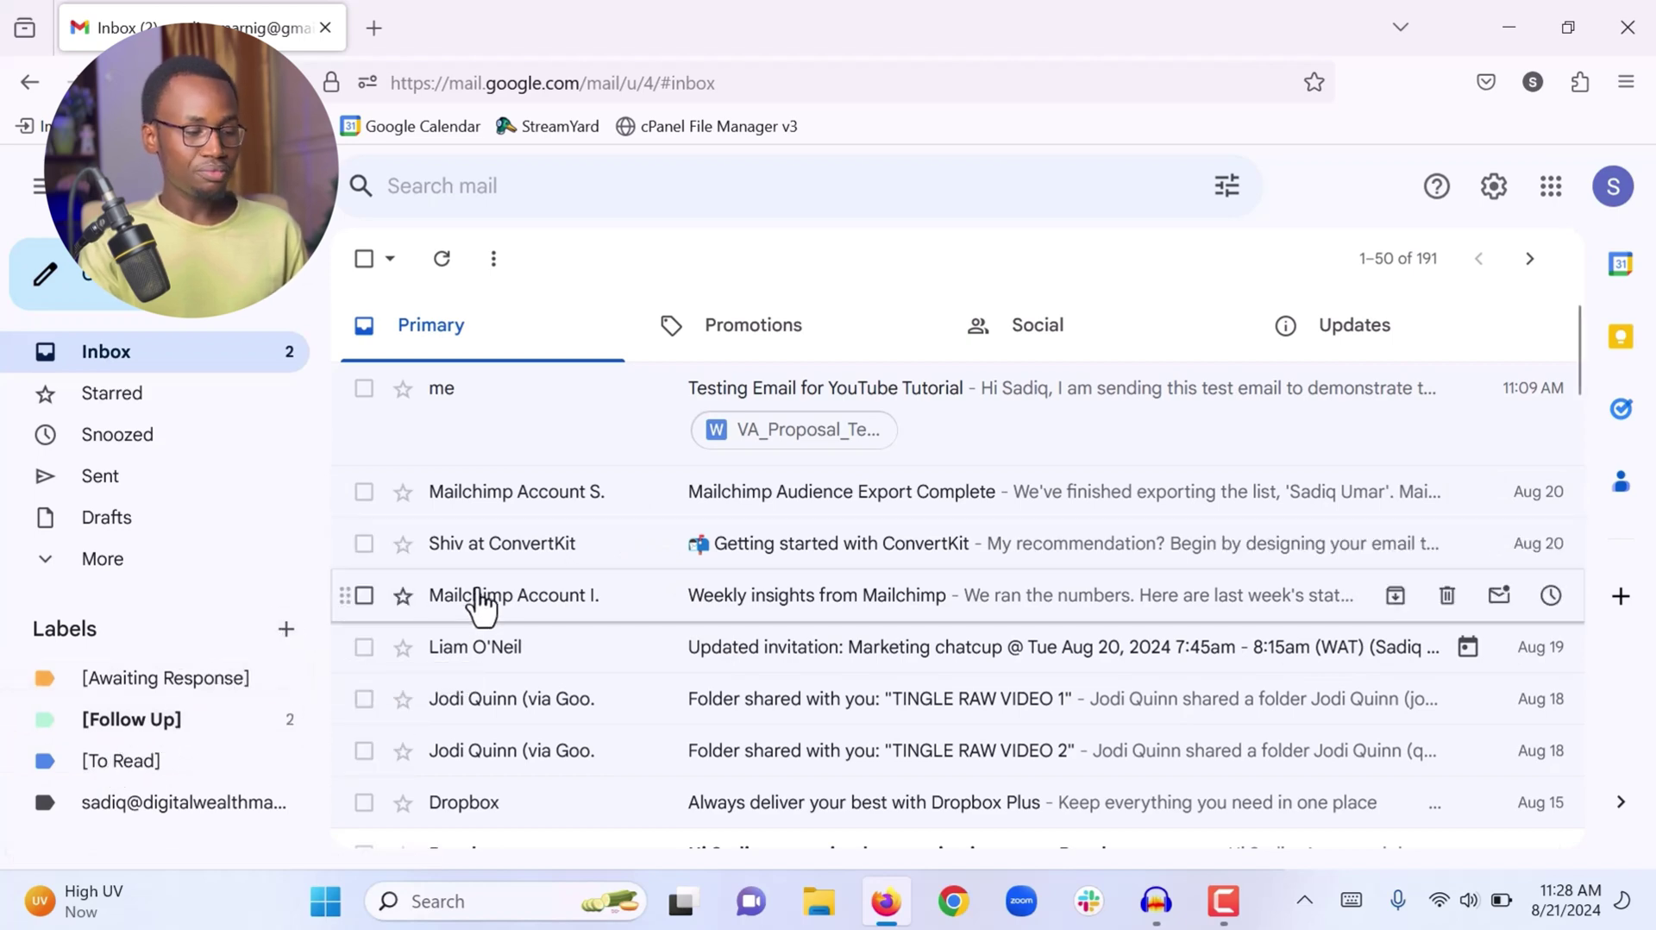
# Tick the select-all checkbox to select the 50 conversations on the first Primary page
pyautogui.moveTo(584, 618)
pyautogui.scroll(-5, 583, 618)
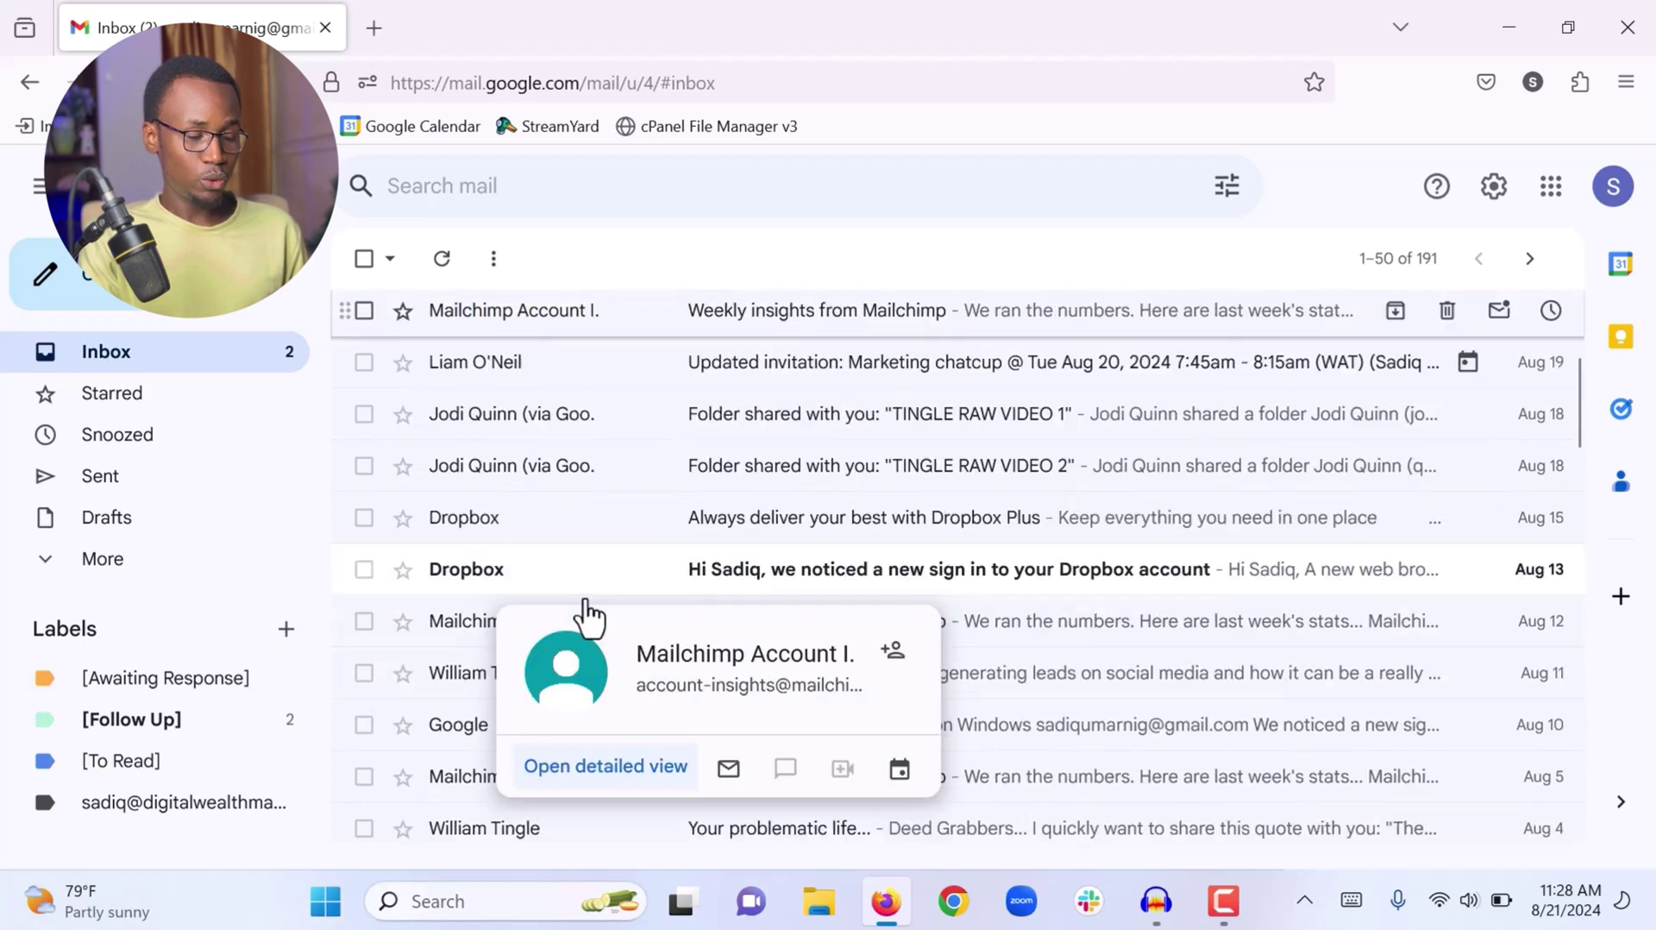
pyautogui.scroll(6, 589, 617)
pyautogui.scroll(-1, 589, 617)
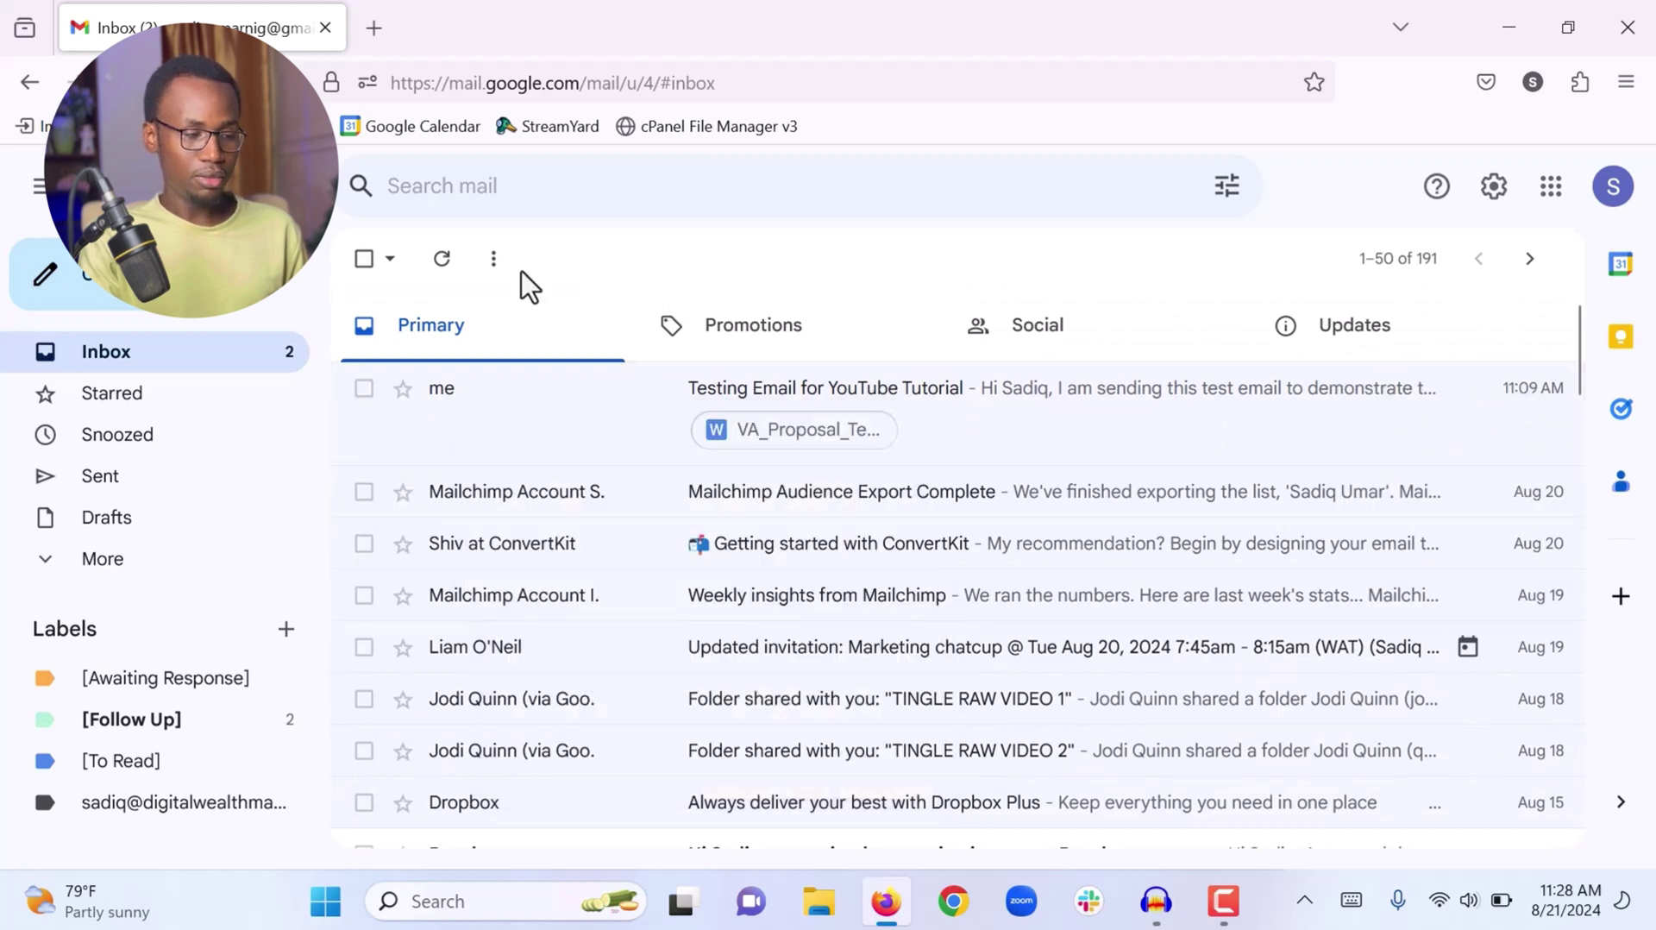
pyautogui.click(365, 260)
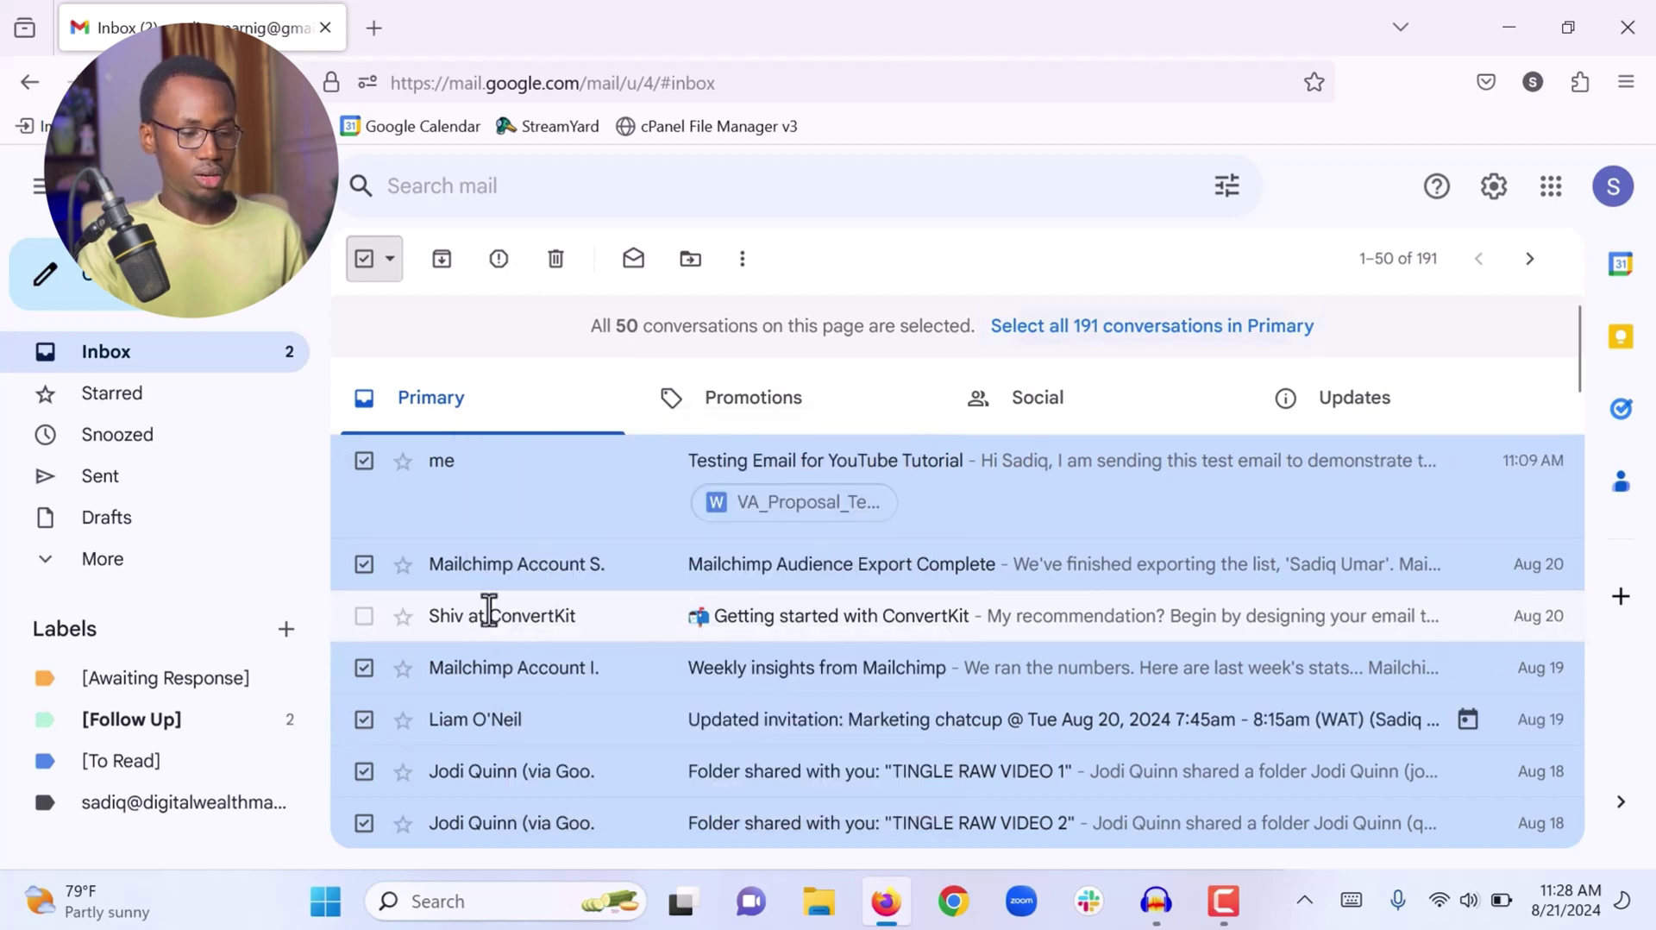
# Extend the selection to all 191 Primary conversations, archive them, and confirm the bulk action
pyautogui.click(1109, 331)
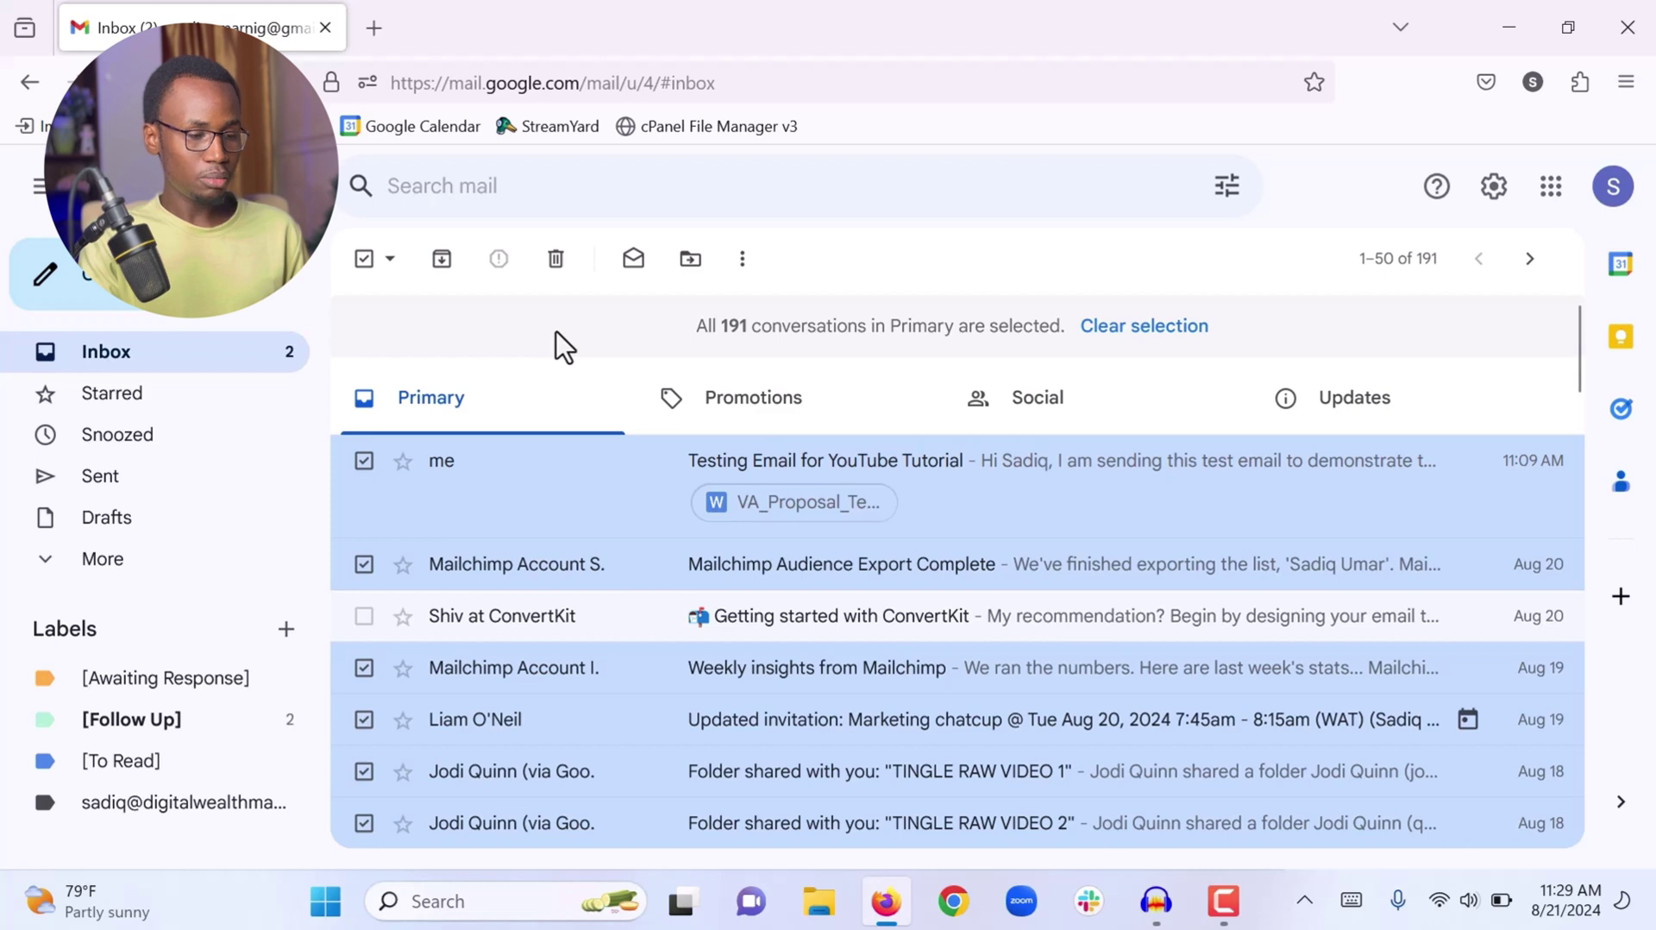
pyautogui.click(442, 268)
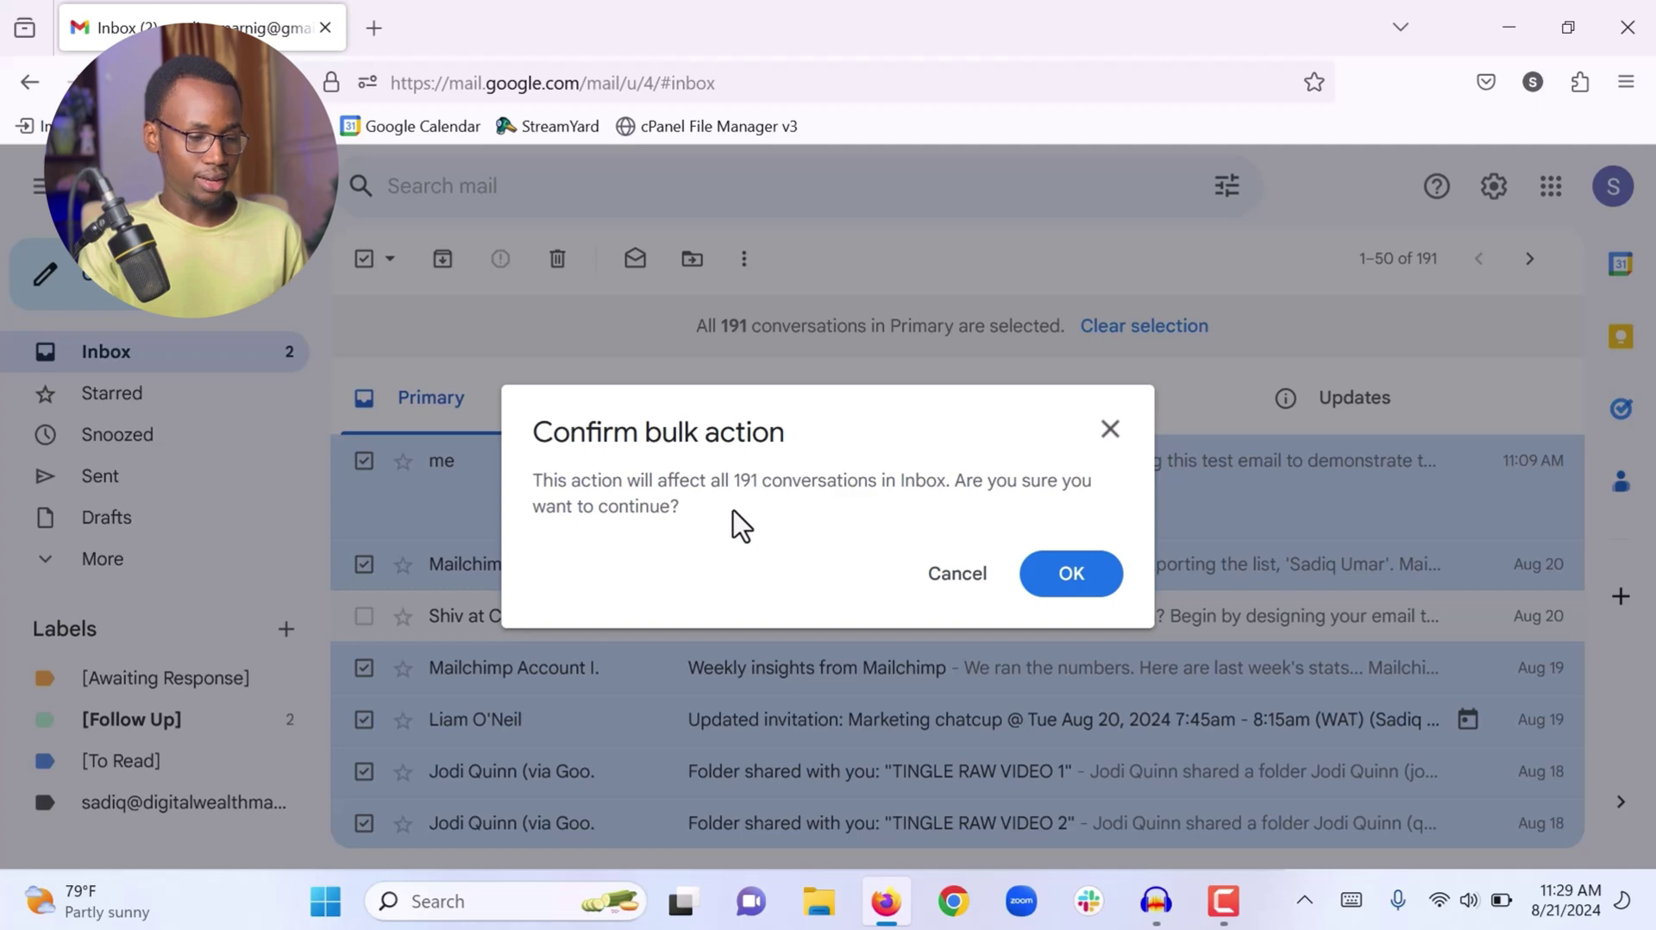
pyautogui.click(1067, 582)
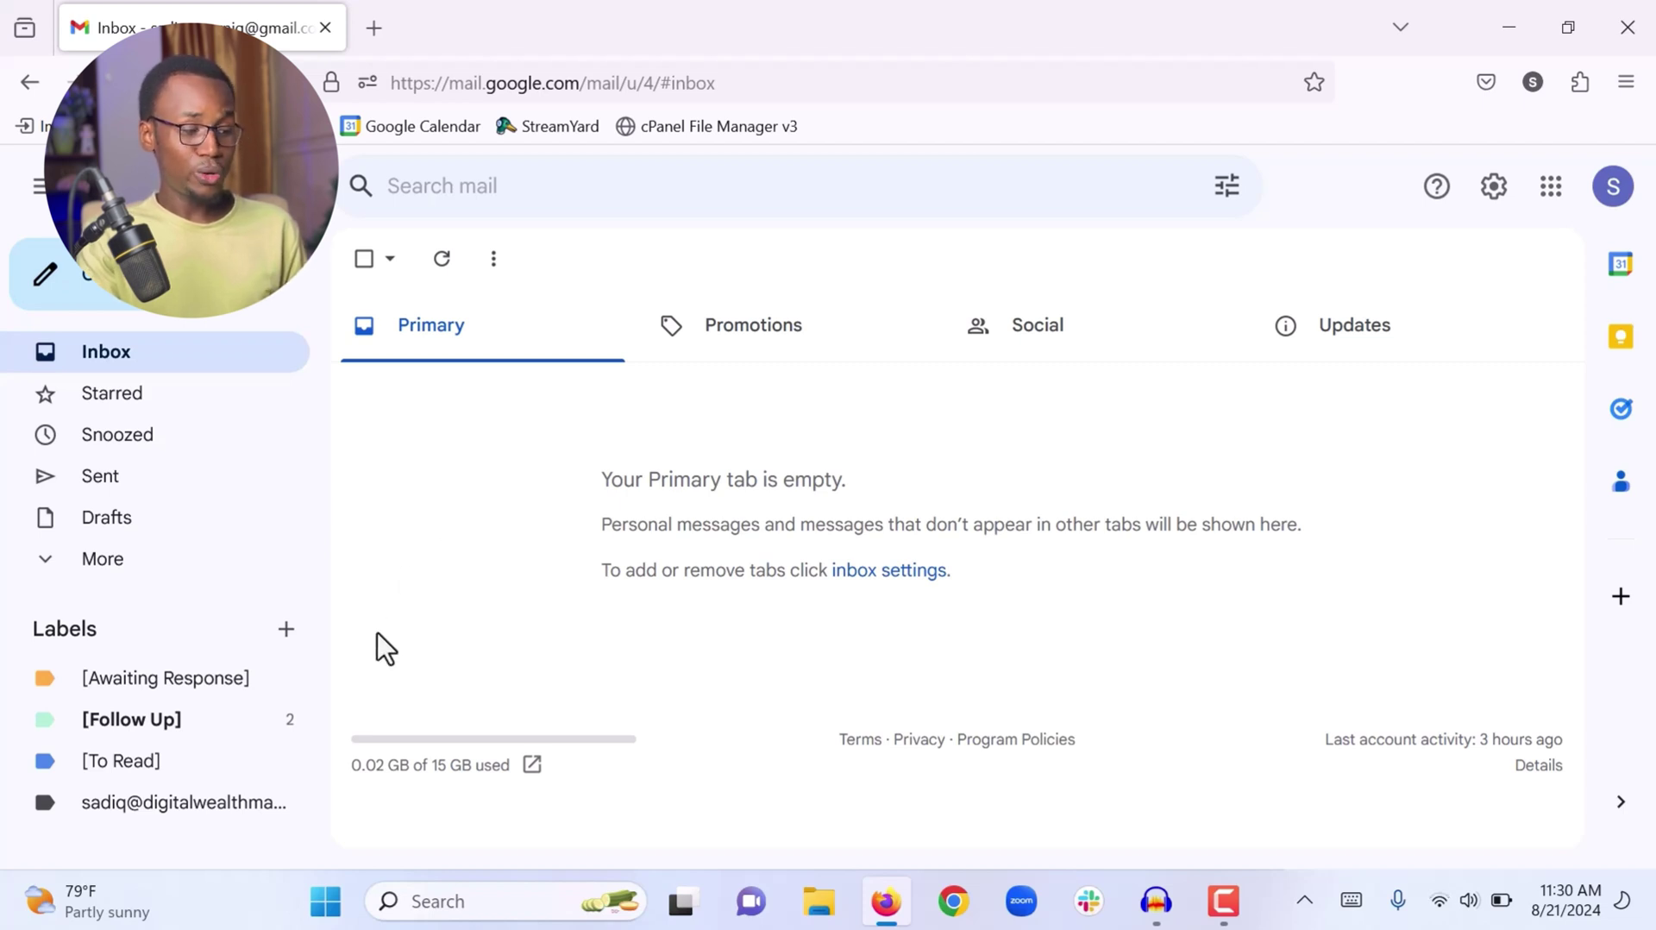
# Browse the [To Read], [Follow Up] and [Awaiting Response] labels in turn
pyautogui.click(121, 763)
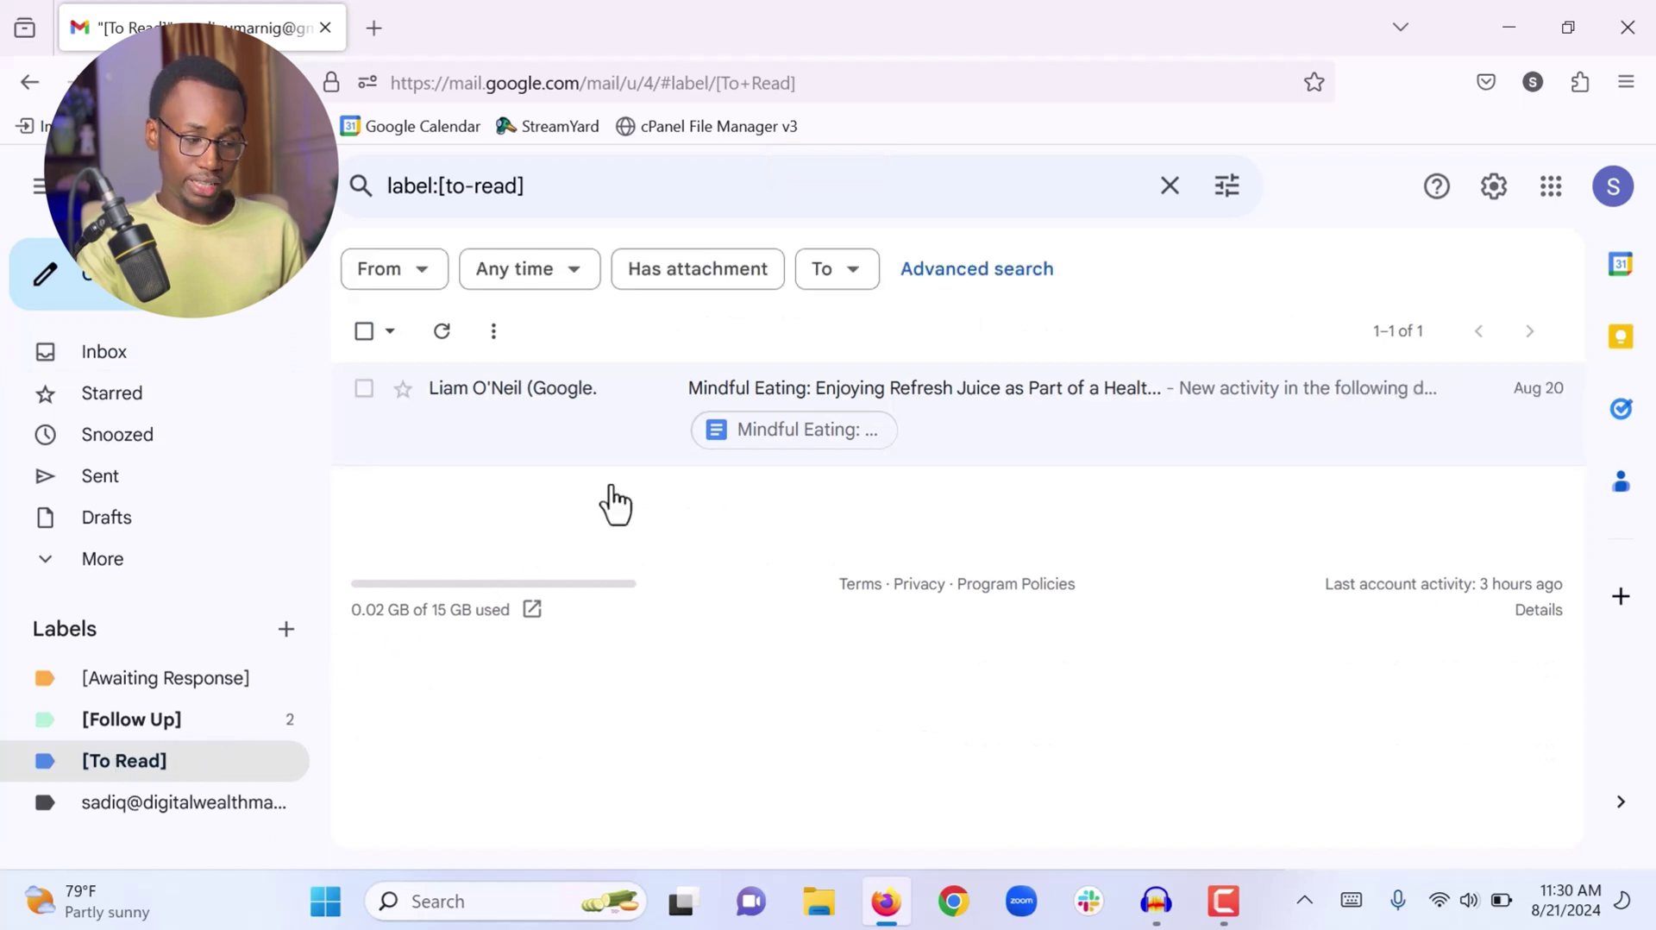
pyautogui.click(136, 732)
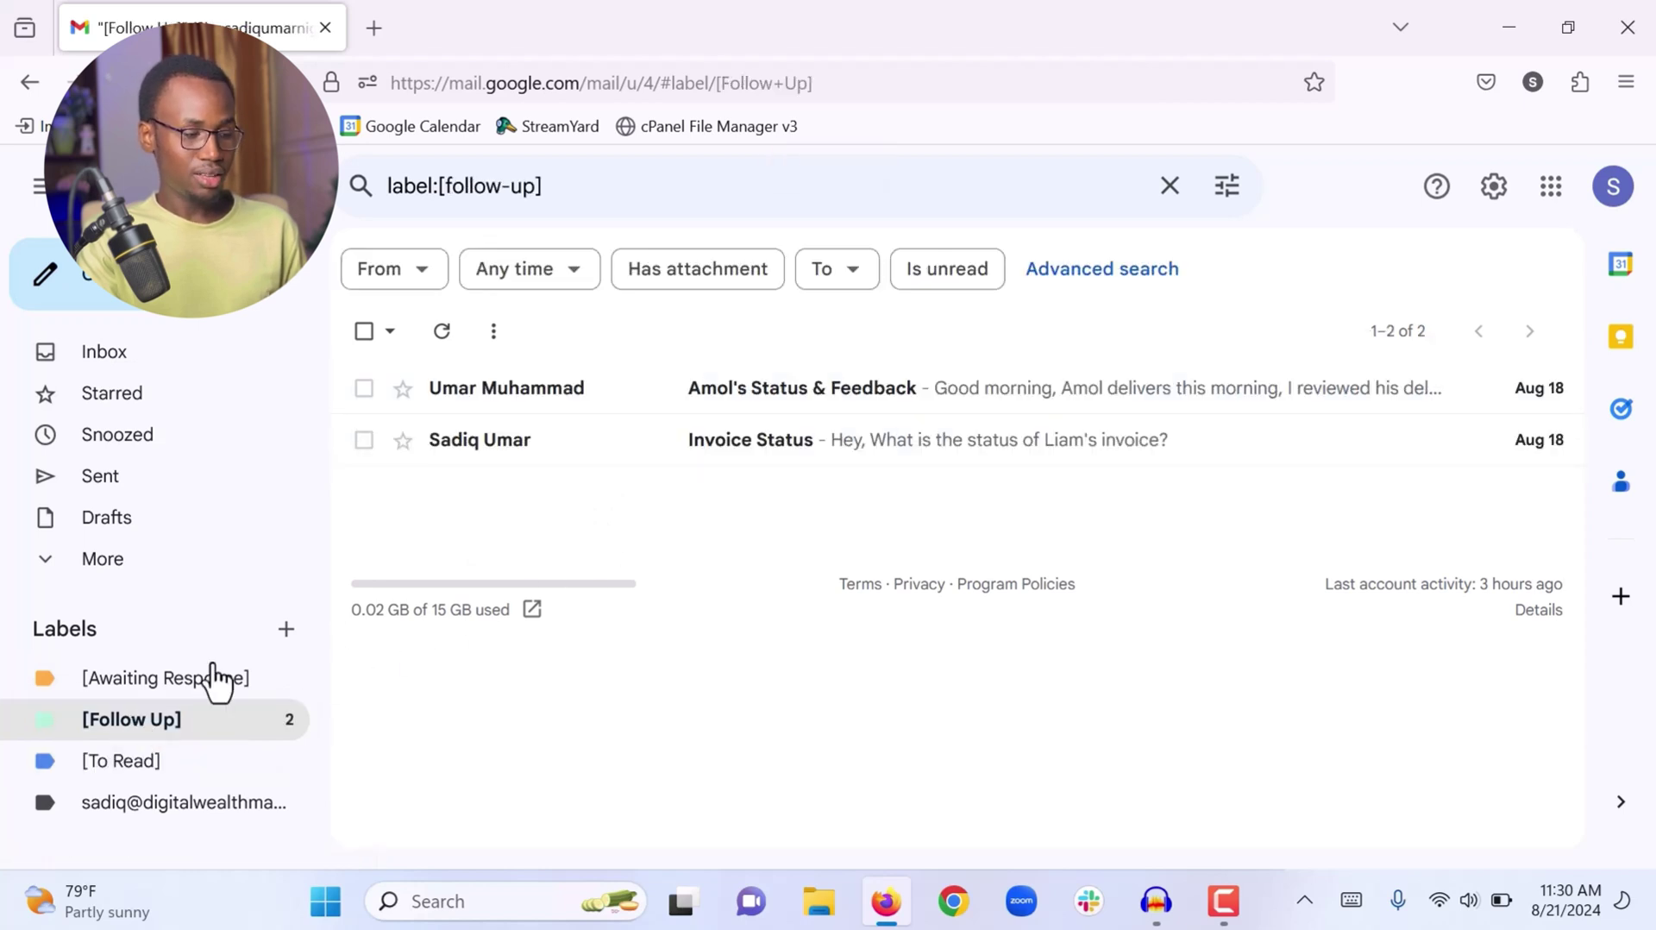
pyautogui.click(138, 691)
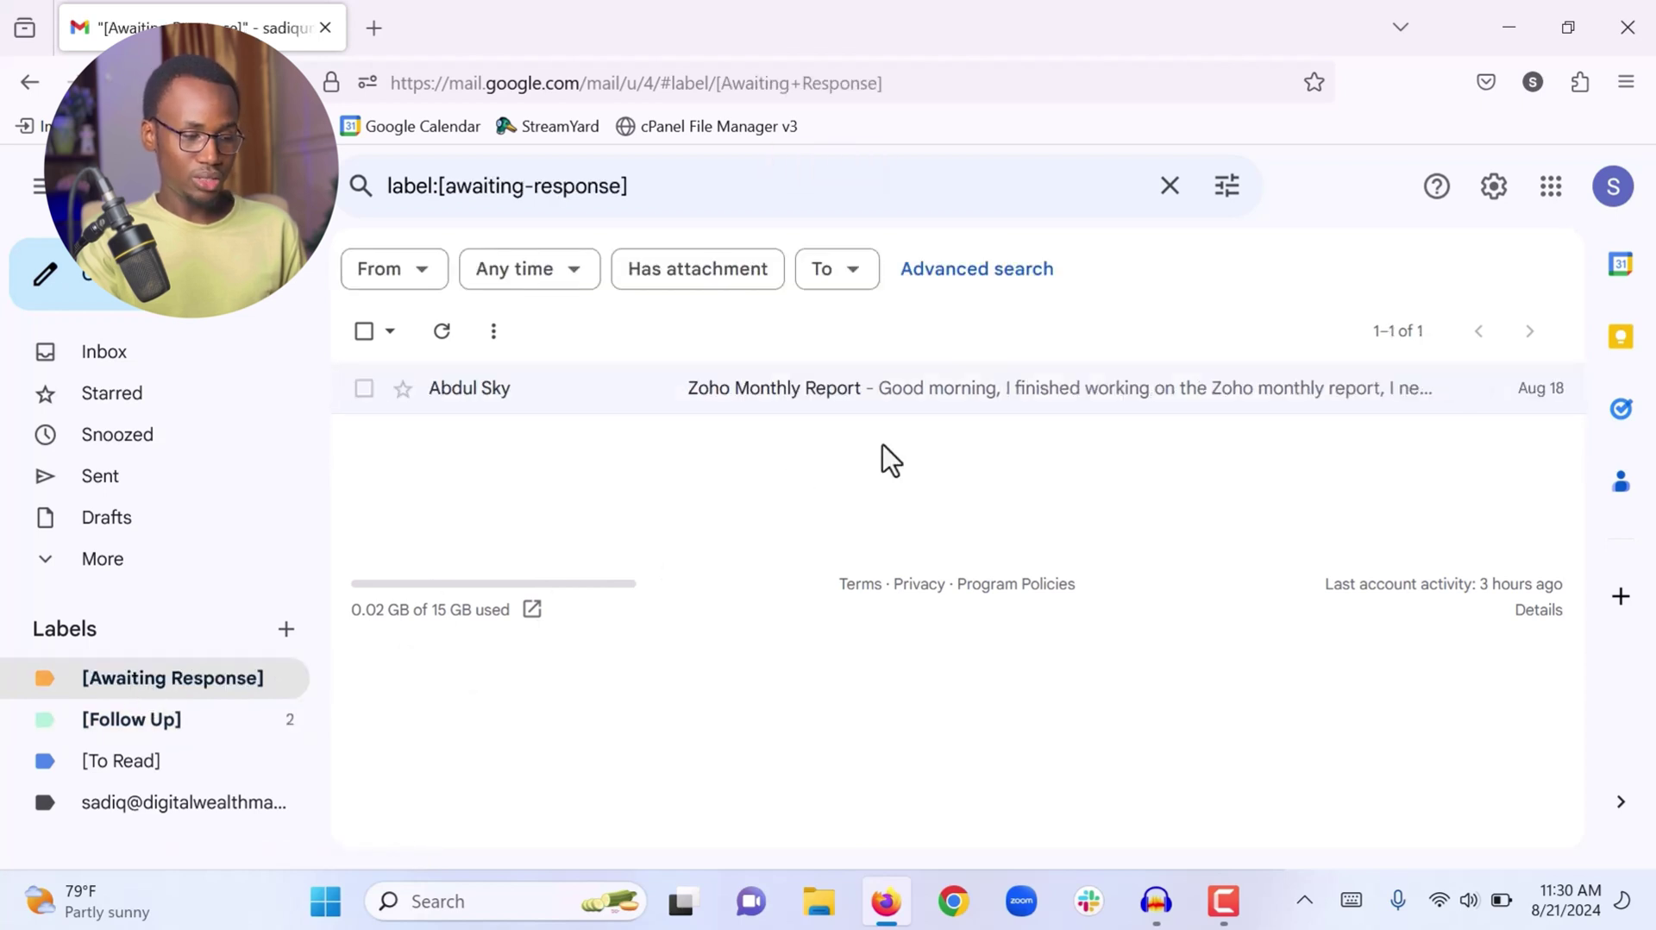